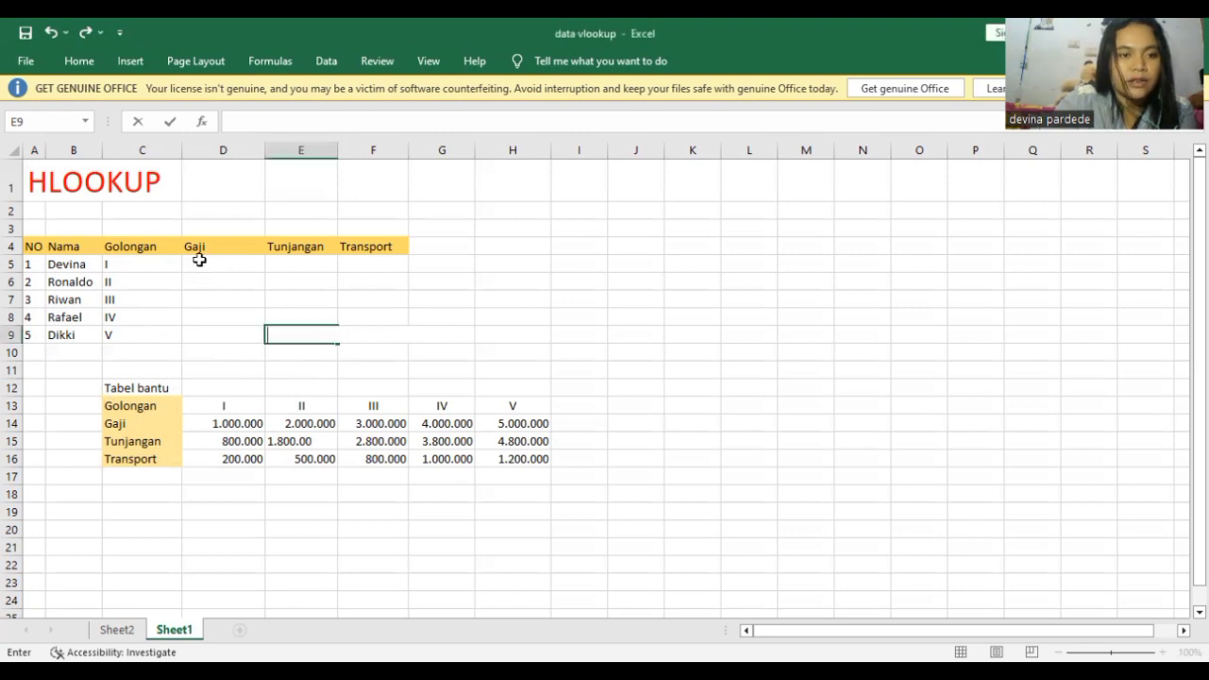
- Start an HLOOKUP formula in D5 under Gaji with C5 as lookup value and the absolute range $D$13:$H$16 as table array
click(199, 261)
text(=)
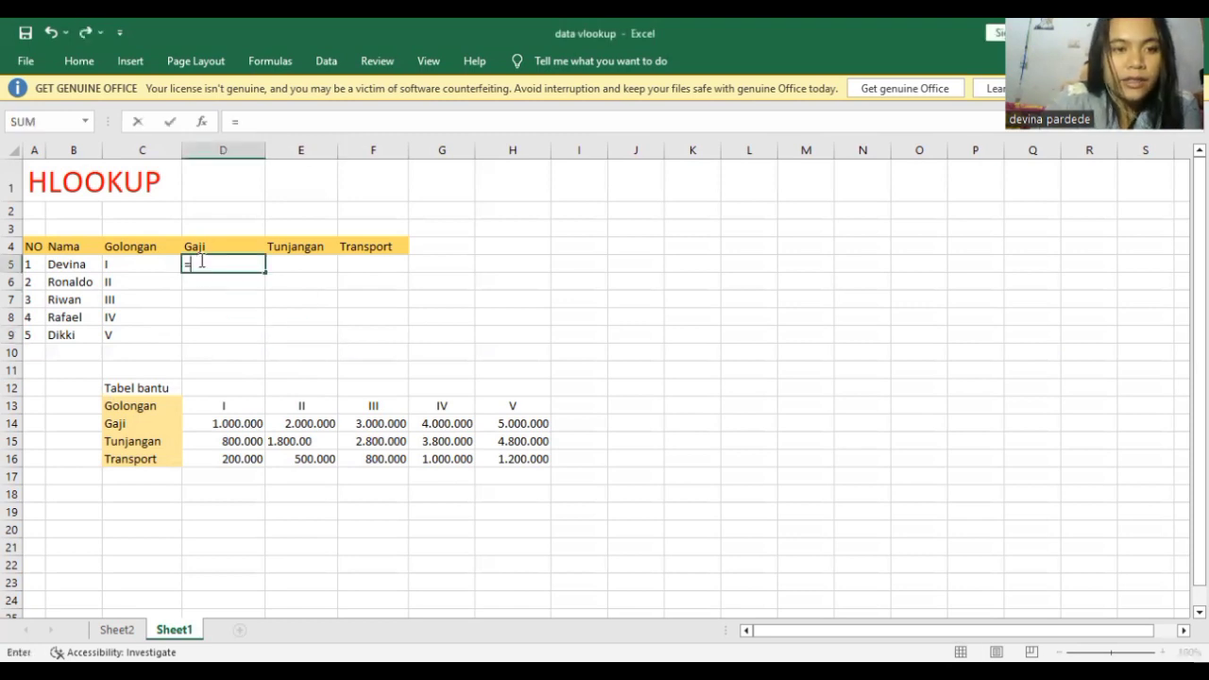
text(hl)
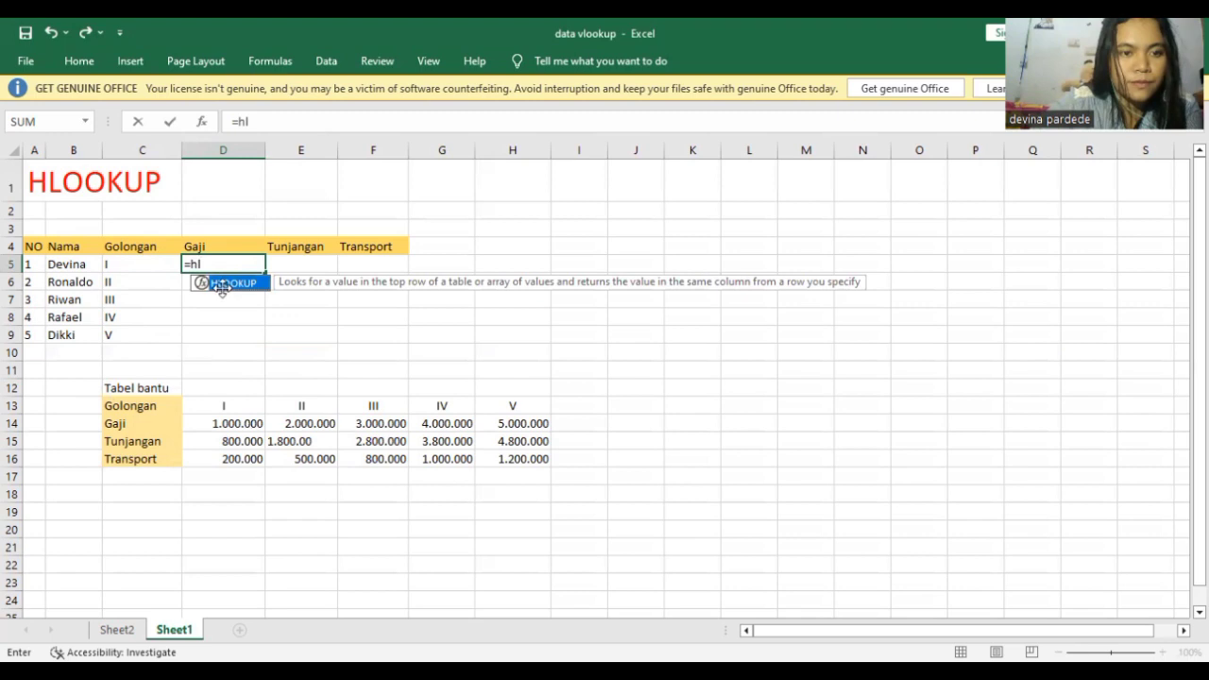
double_click(223, 283)
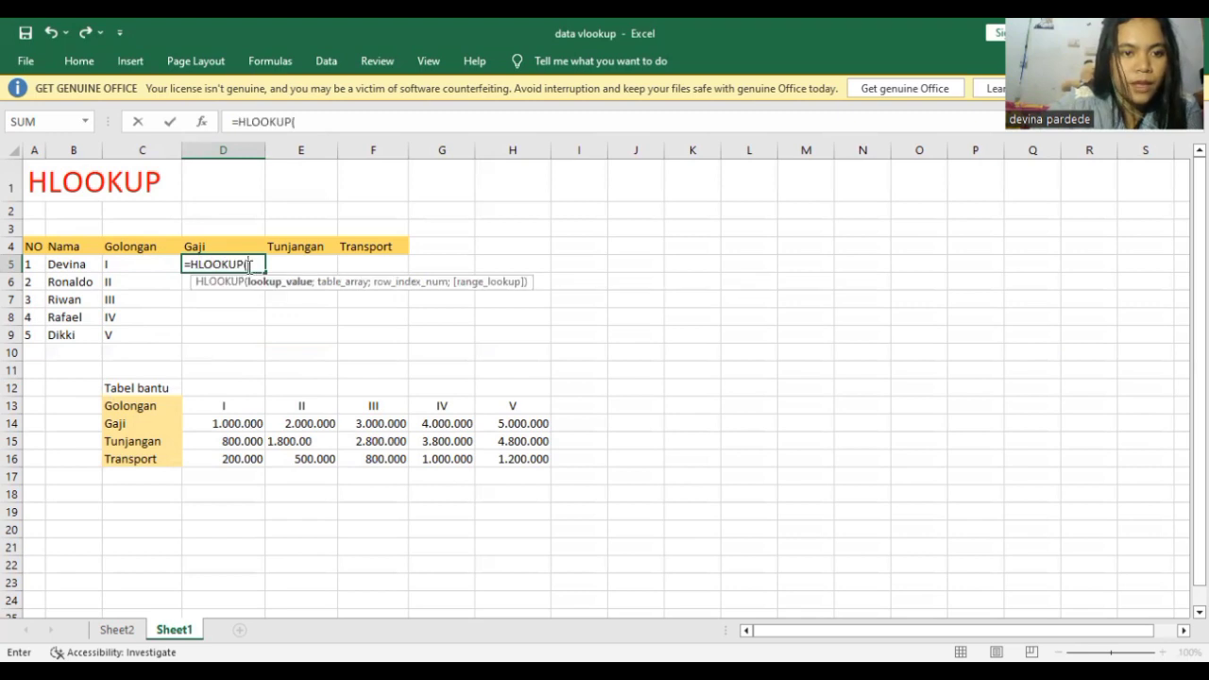
click(150, 264)
text(;)
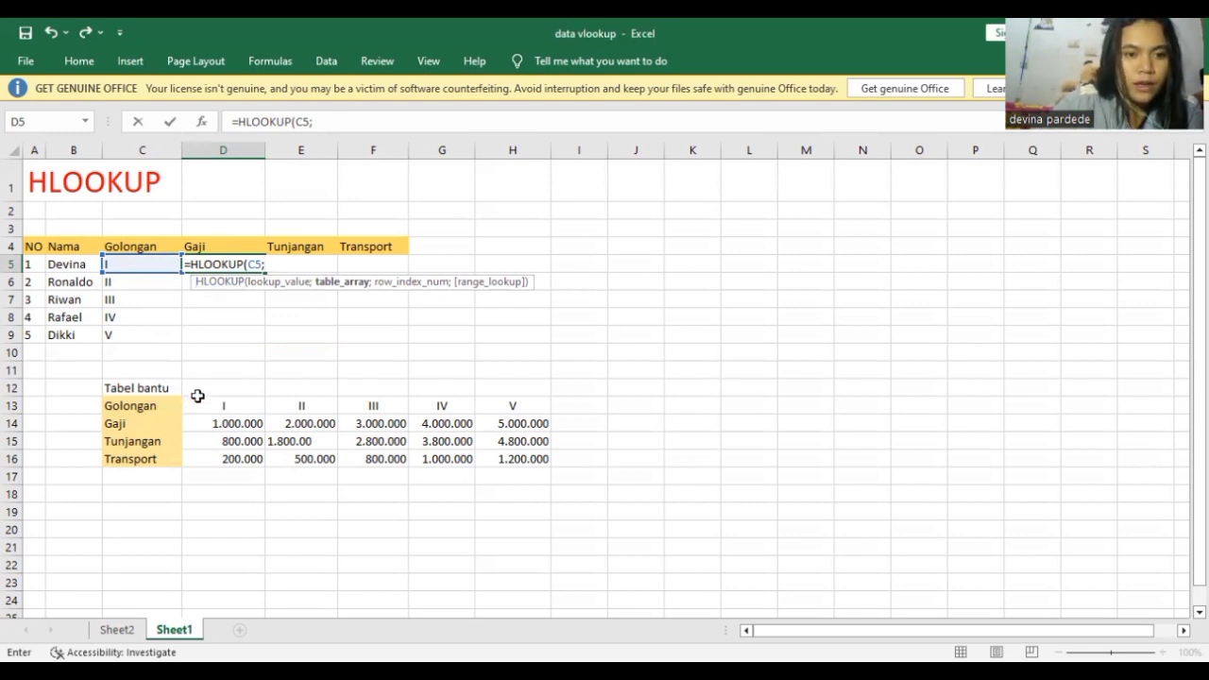
drag(198, 406, 502, 466)
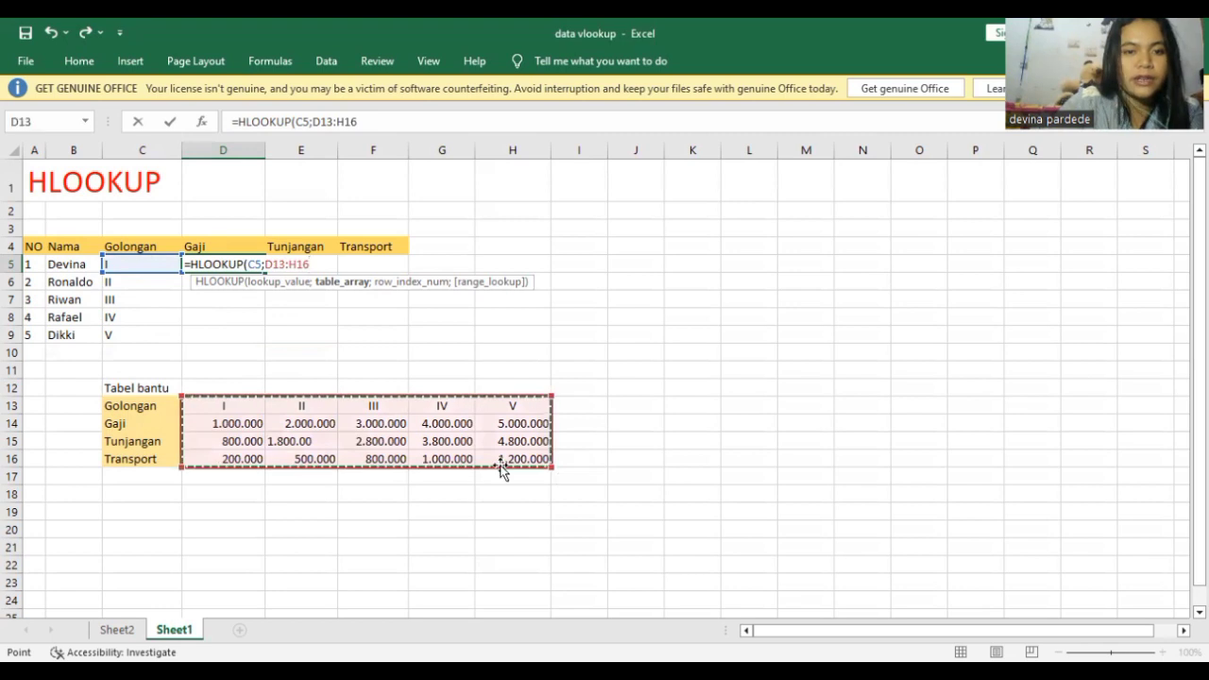
key(F4)
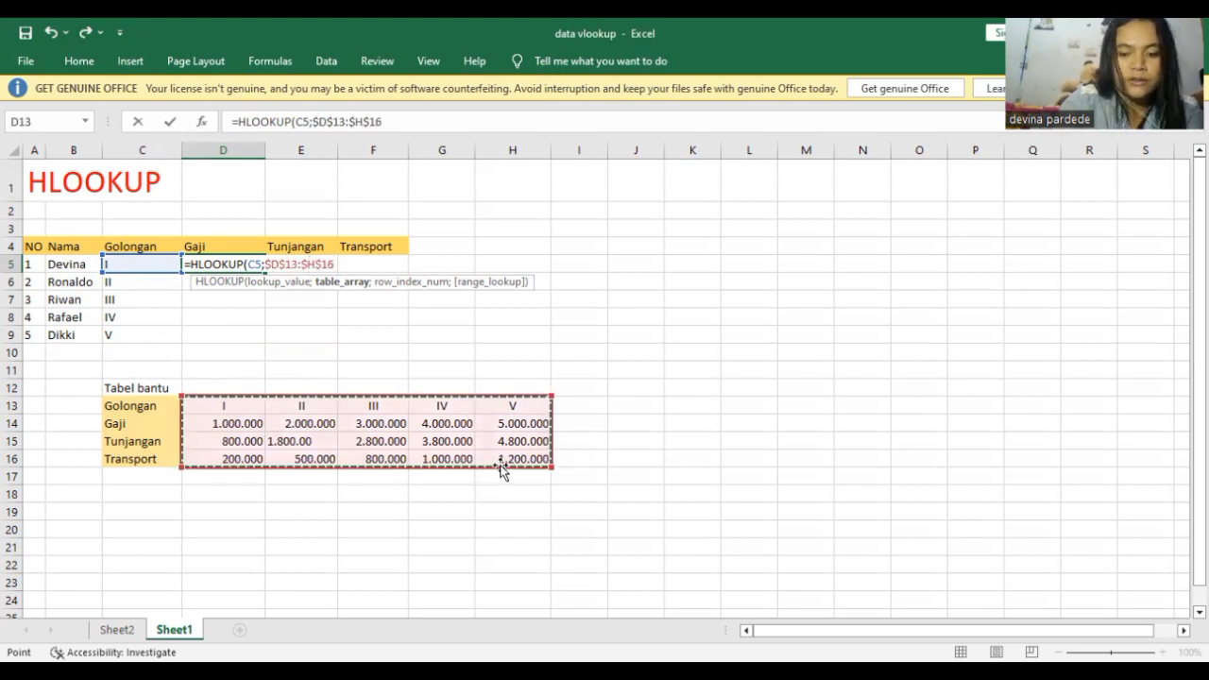
- Complete the D5 formula with row index 2 and FALSE for exact match, and fill it down through D9
text(;2)
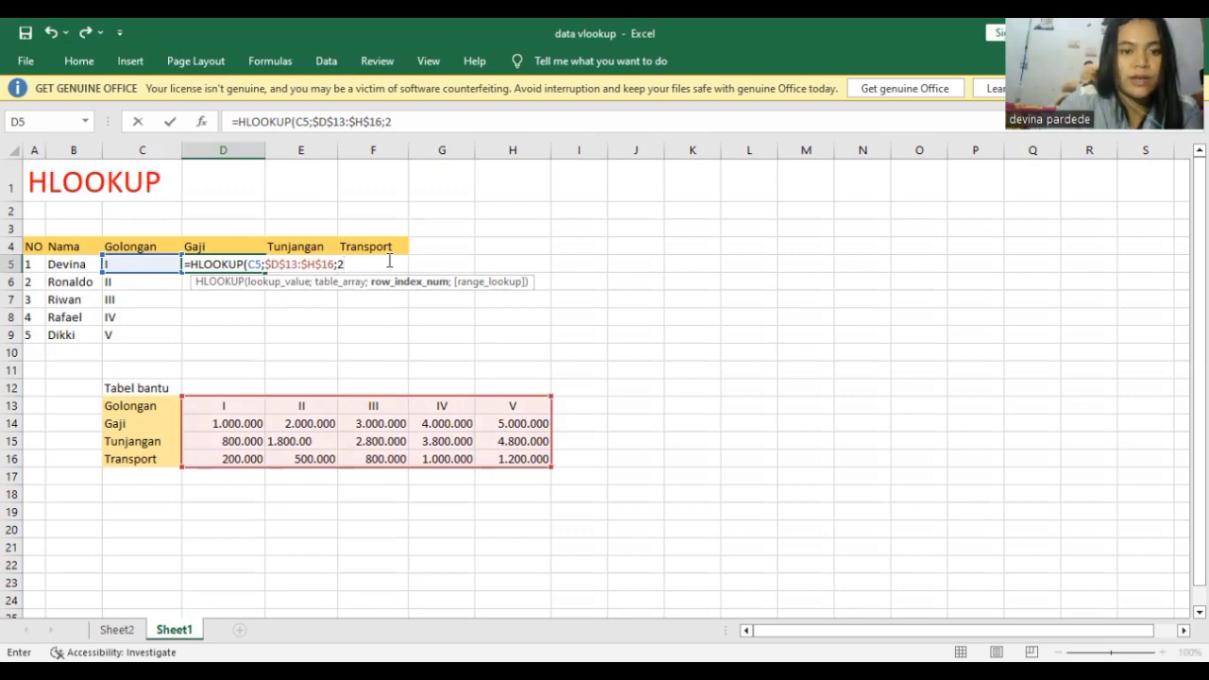
text(;)
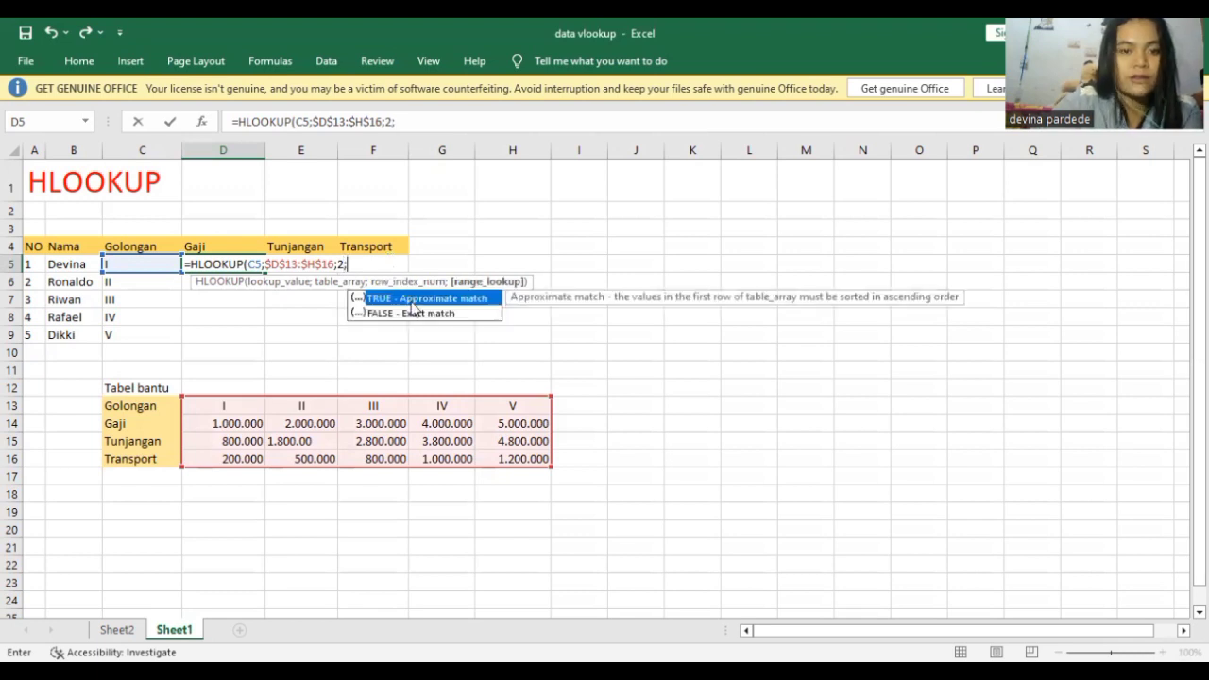
double_click(410, 313)
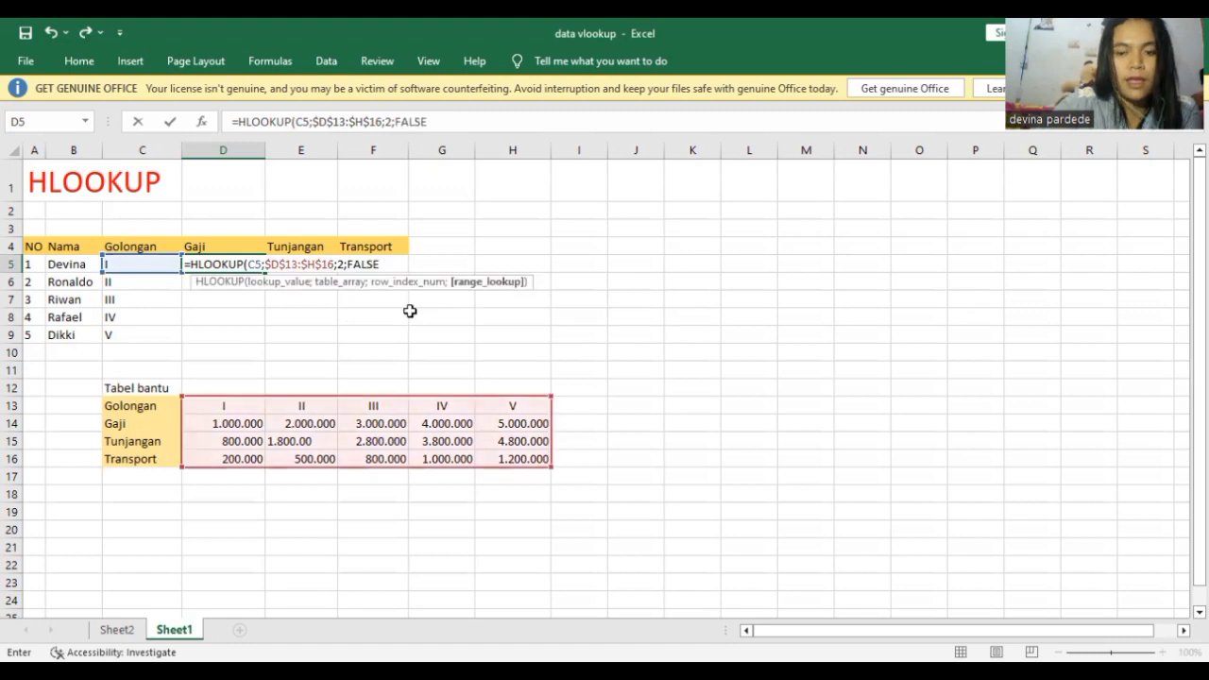
key(Return)
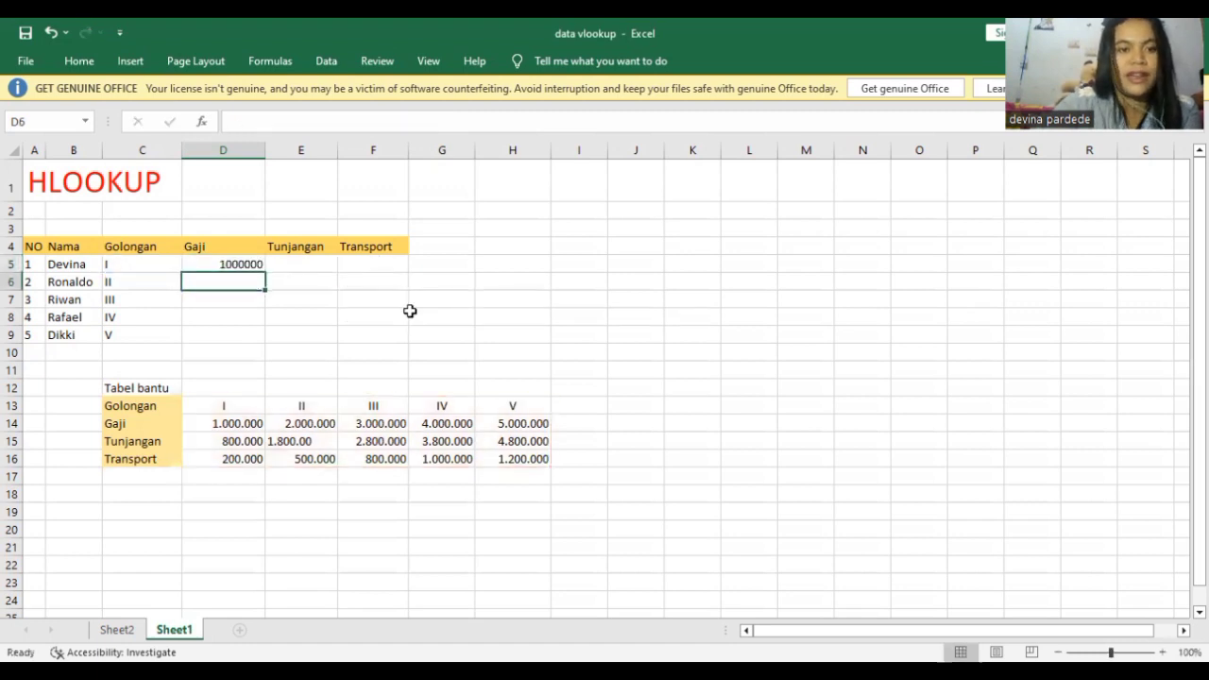
click(244, 265)
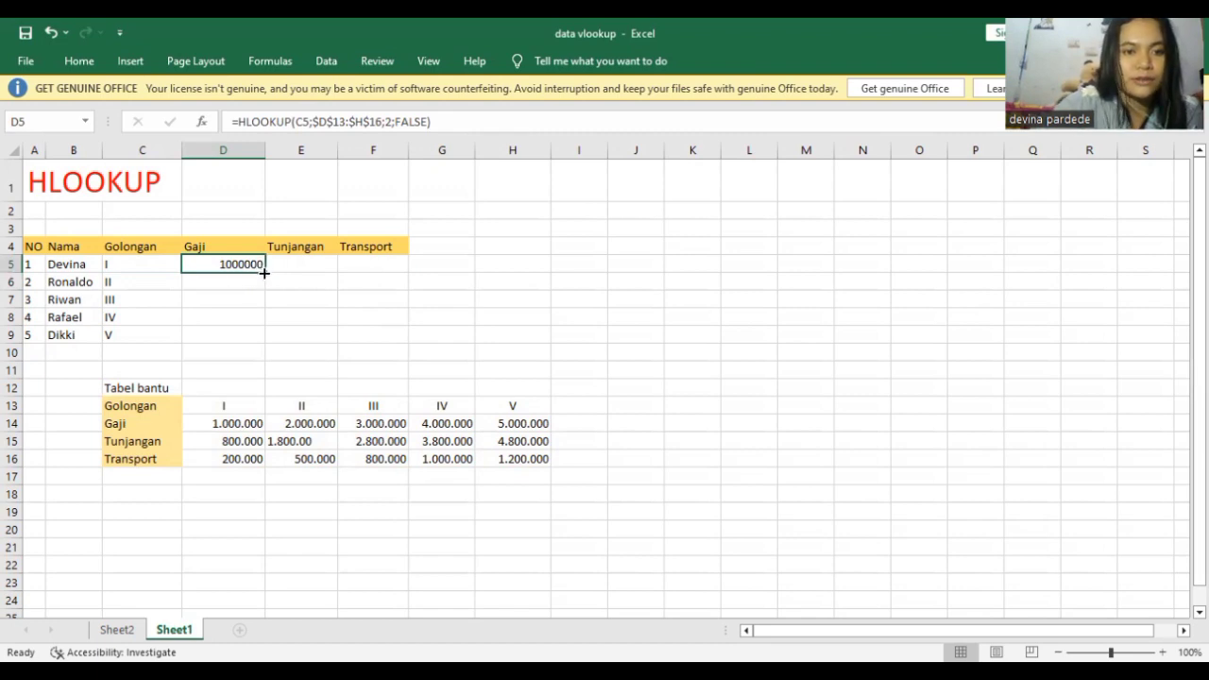
drag(264, 273, 250, 334)
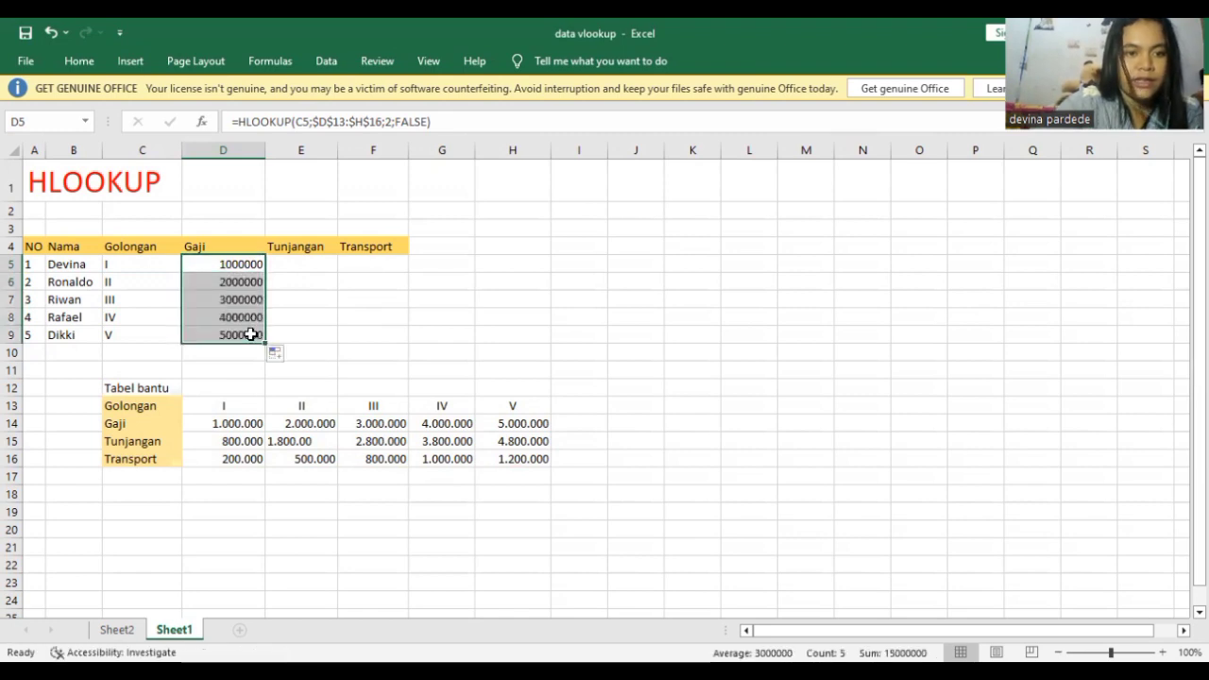
- Start an HLOOKUP formula in E5 under Tunjangan with C5 as lookup value and the absolute range $D$13:$H$16 as table array
click(305, 261)
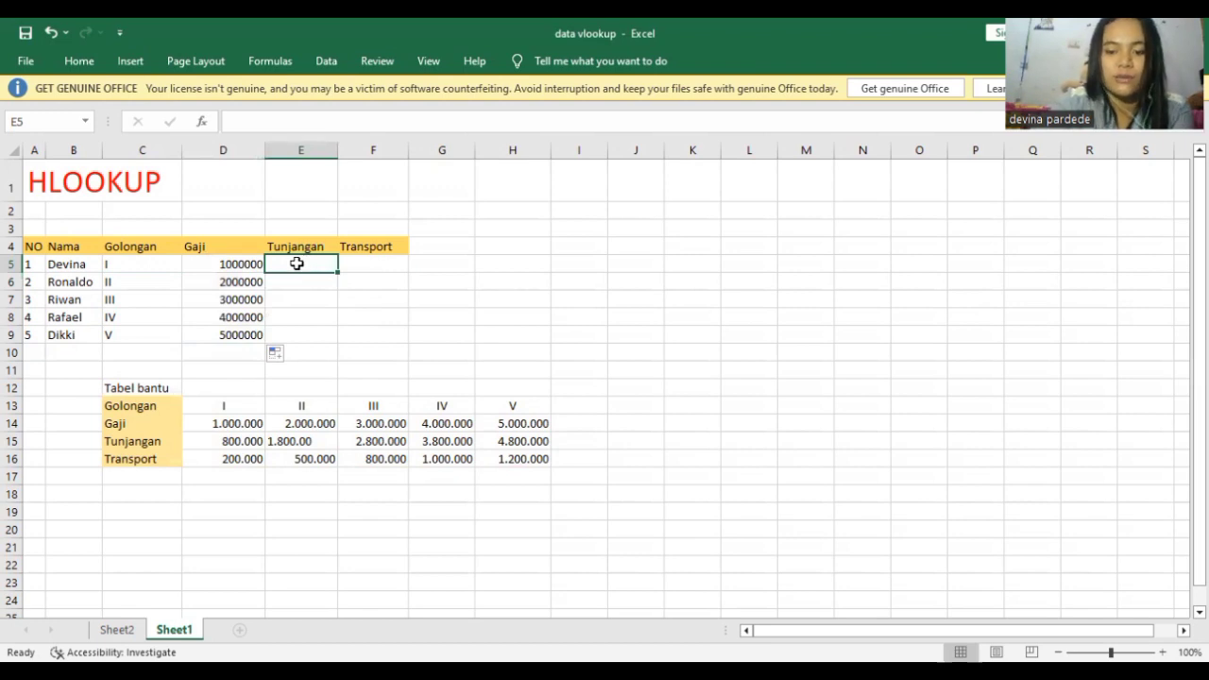
text(=)
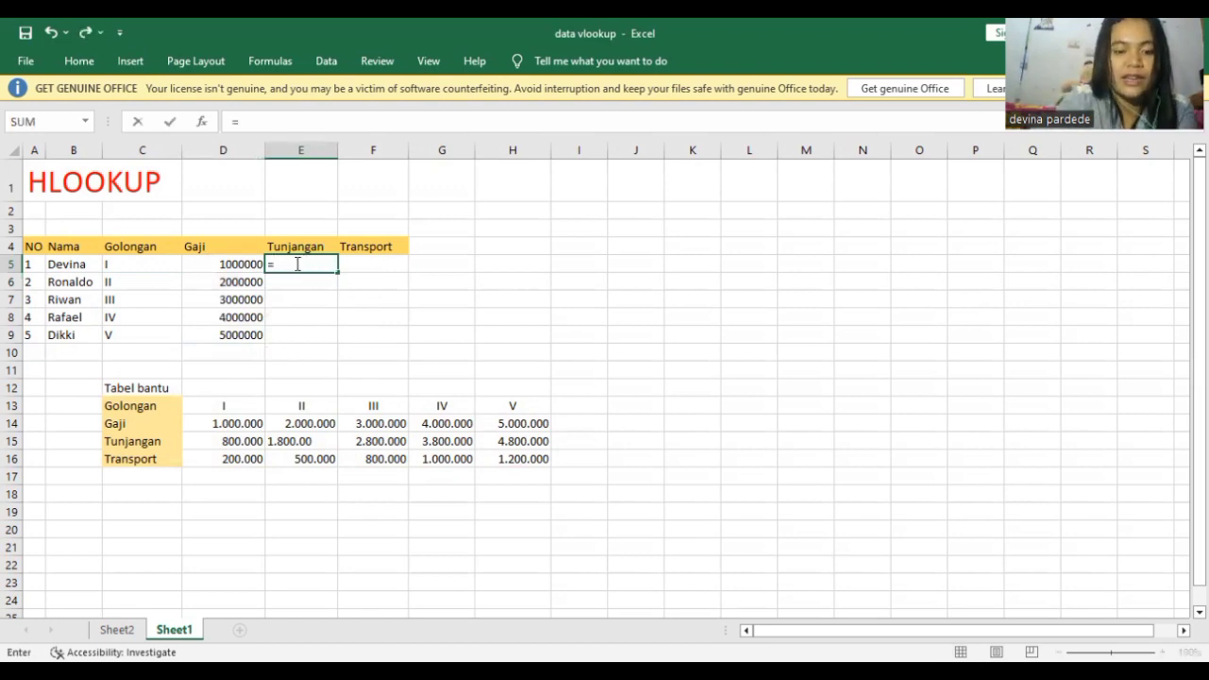
text(h)
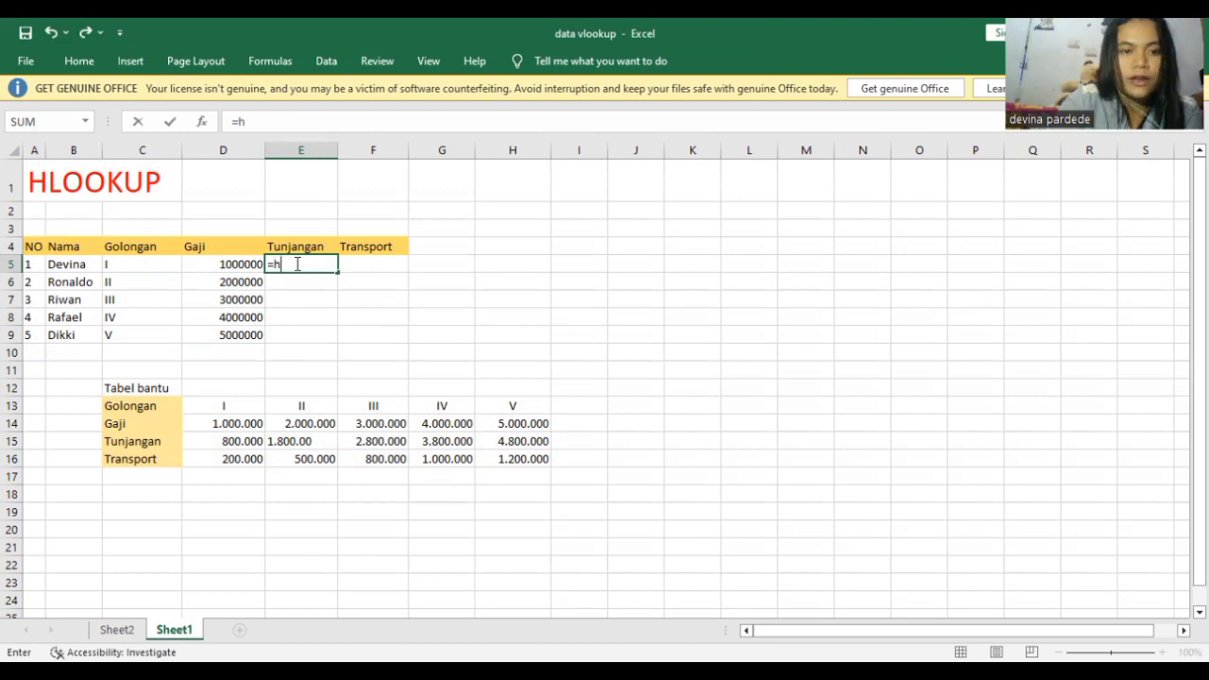
click(312, 345)
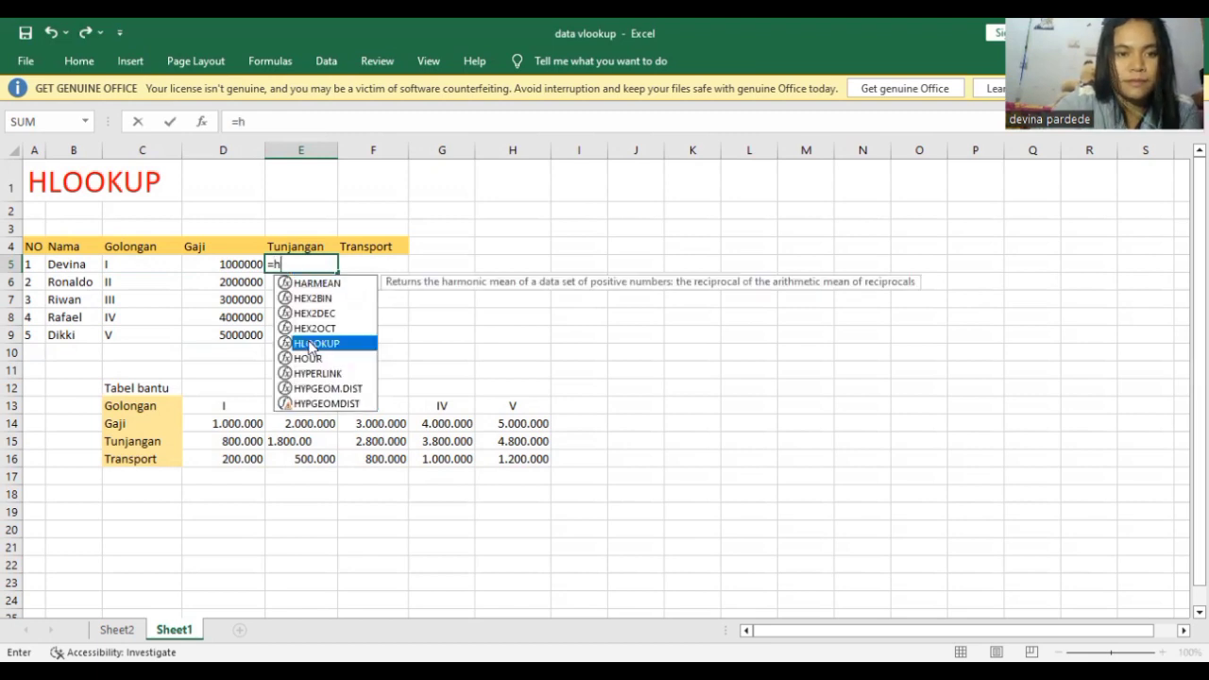
double_click(312, 344)
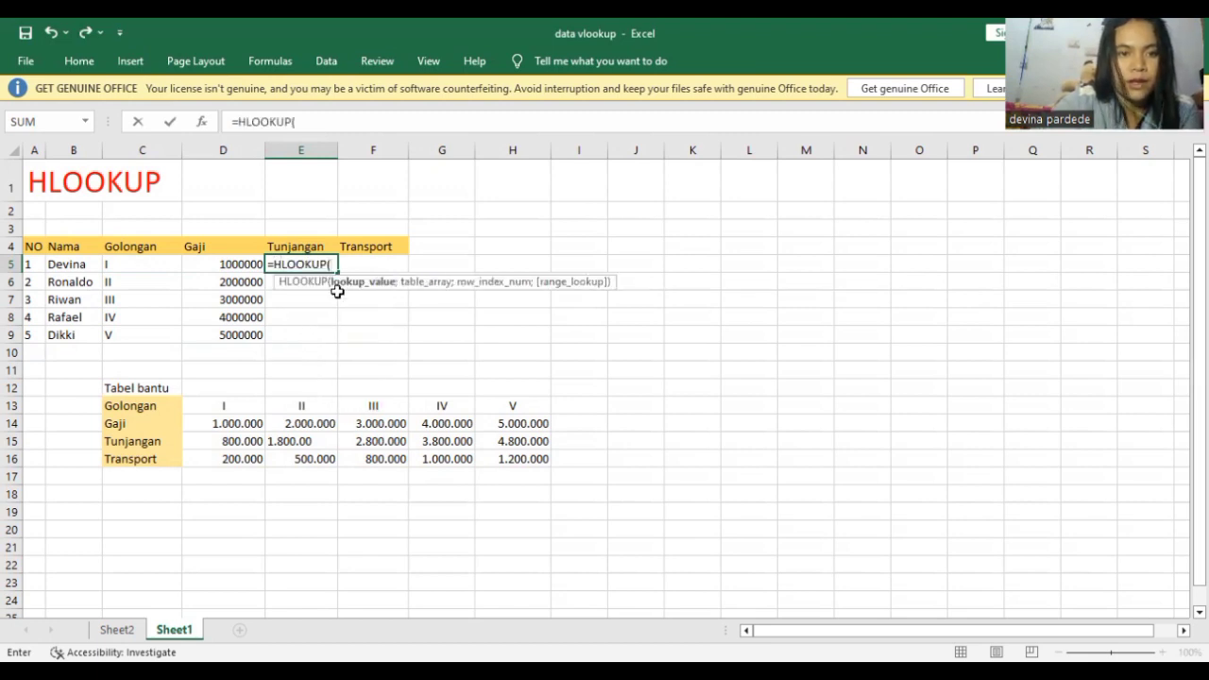
click(149, 268)
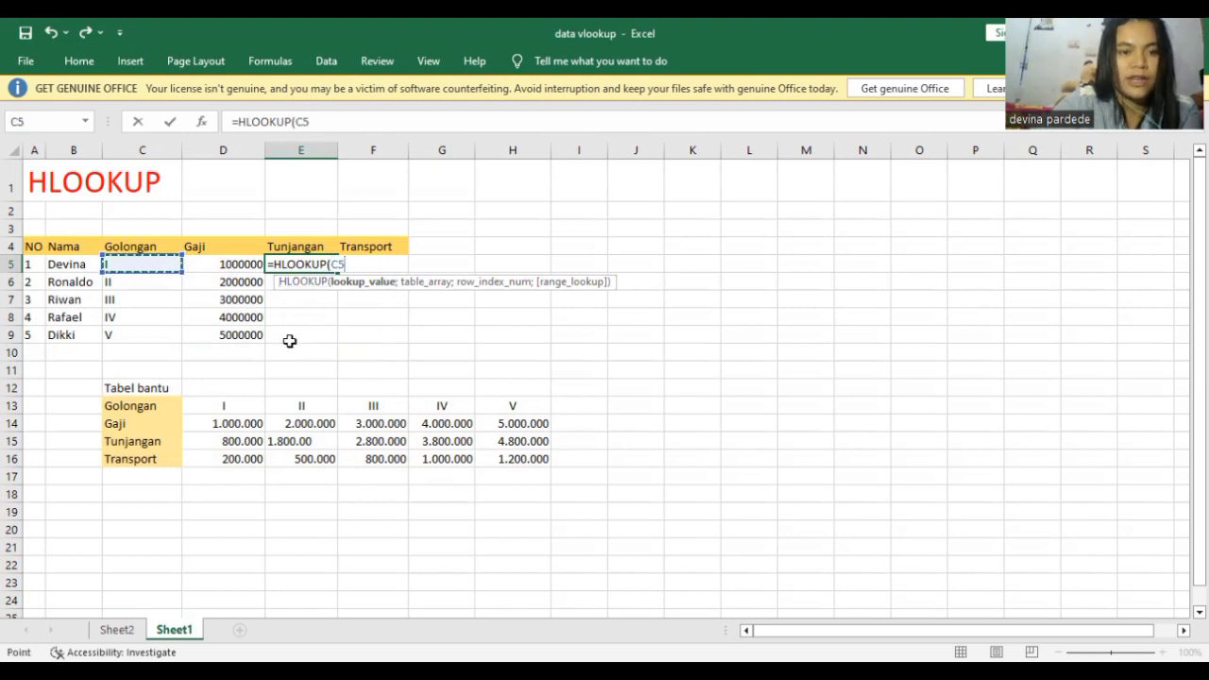
text(;)
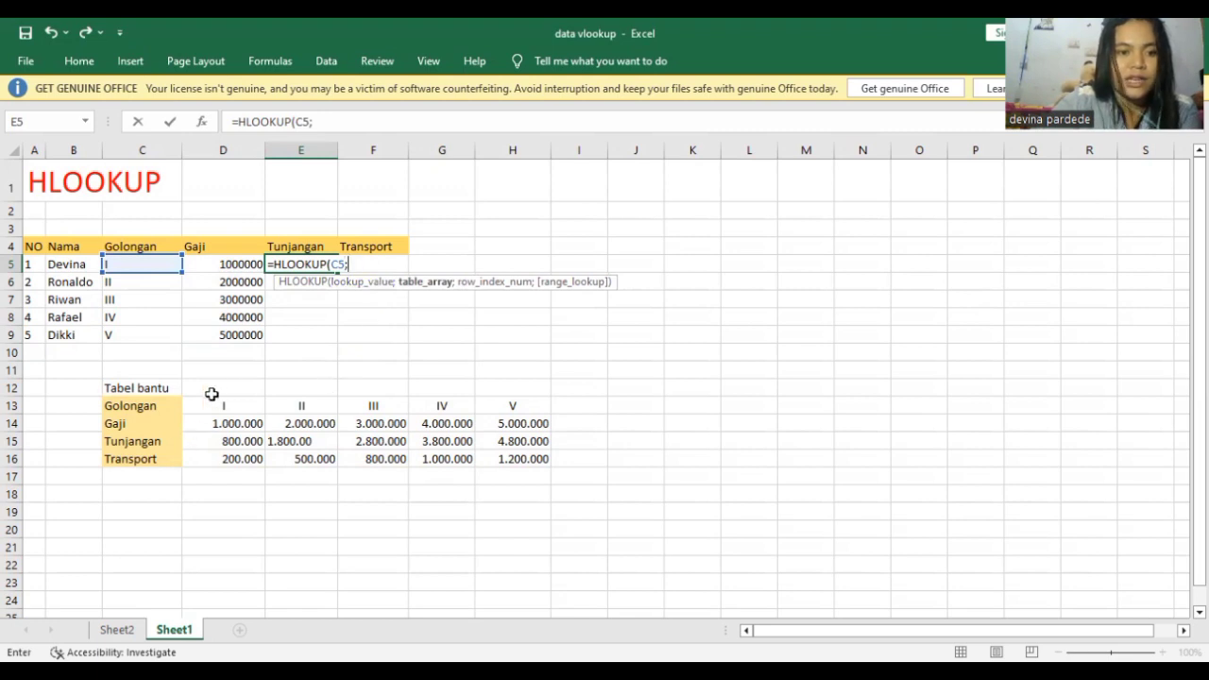
drag(202, 402, 509, 460)
key(F4)
- Complete the E5 formula with row index 3 and FALSE for exact match, and fill it down through E9
text(;)
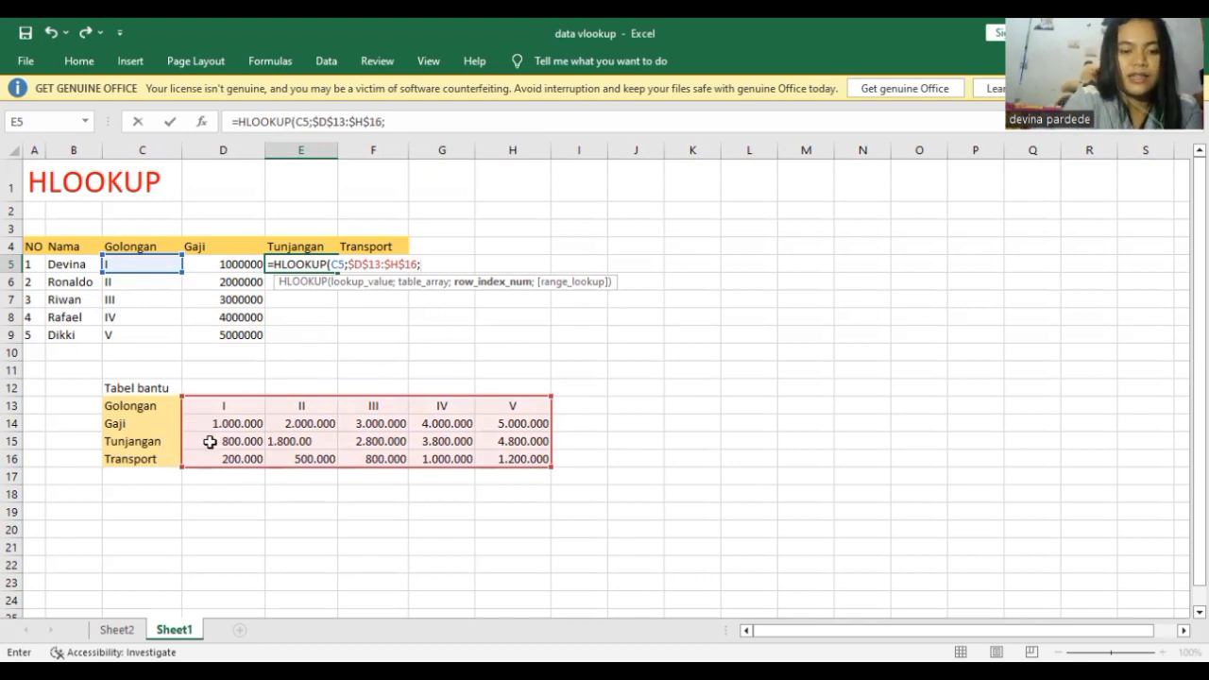
text(3)
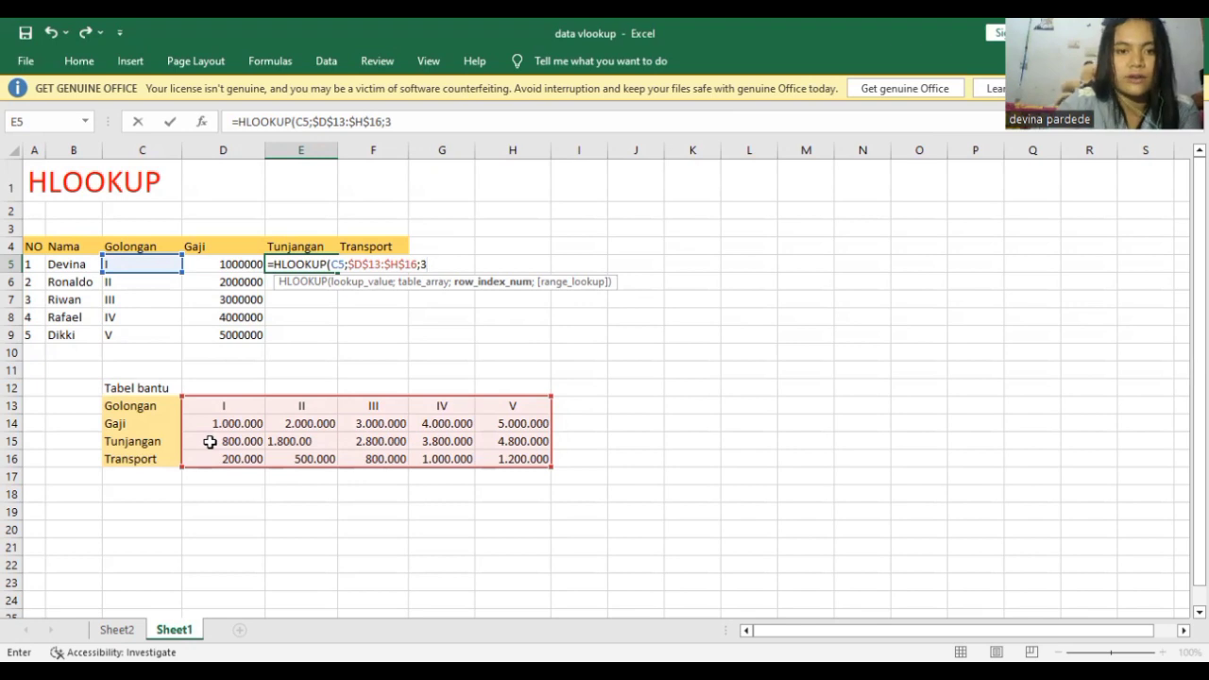
text(;)
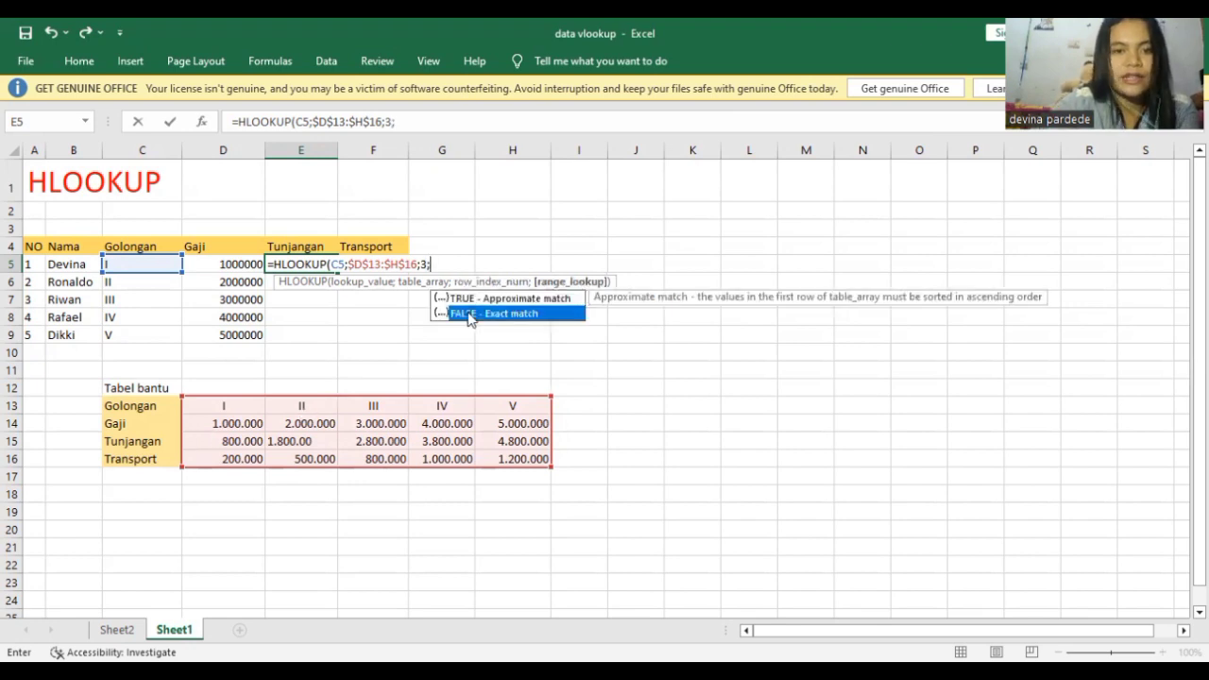
double_click(469, 314)
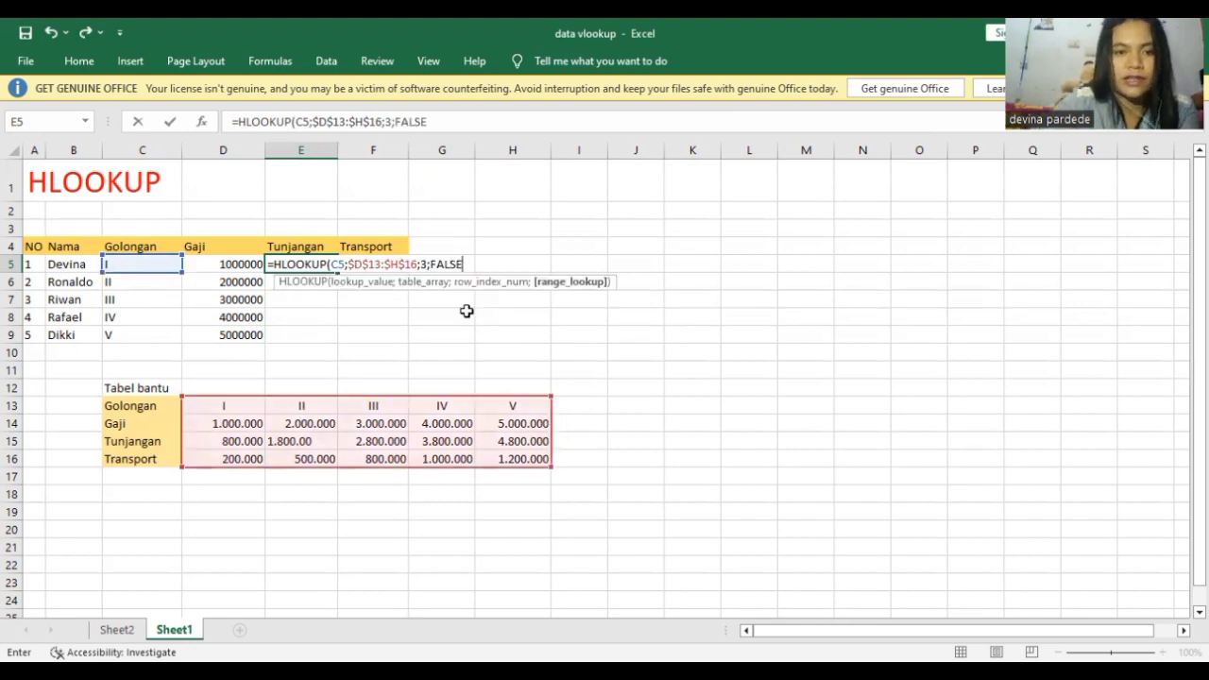
key(Return)
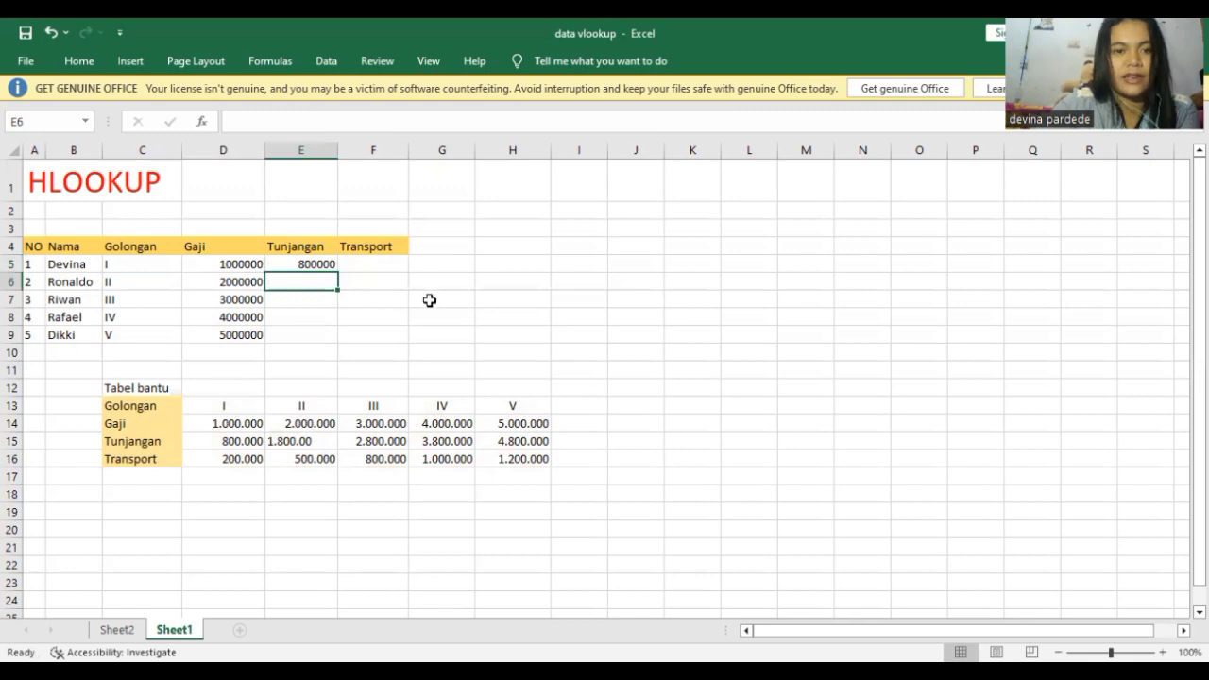
click(307, 263)
drag(334, 272, 324, 339)
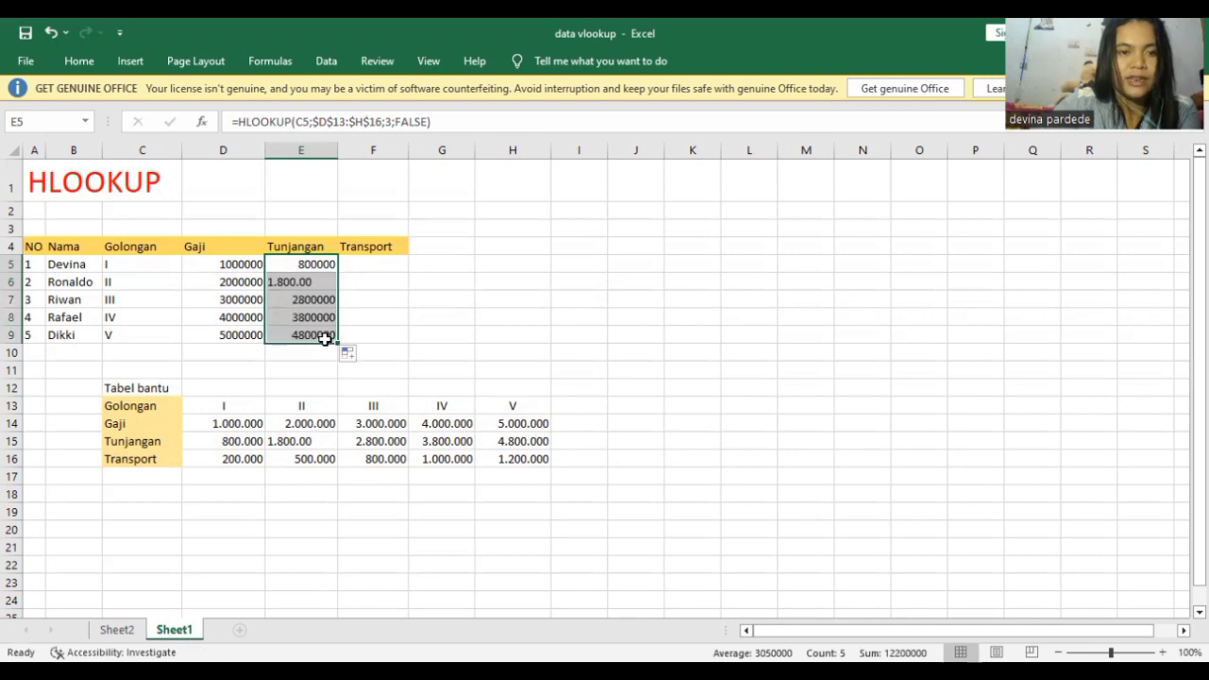
- Right-align the Tunjangan value in cell E6
click(294, 281)
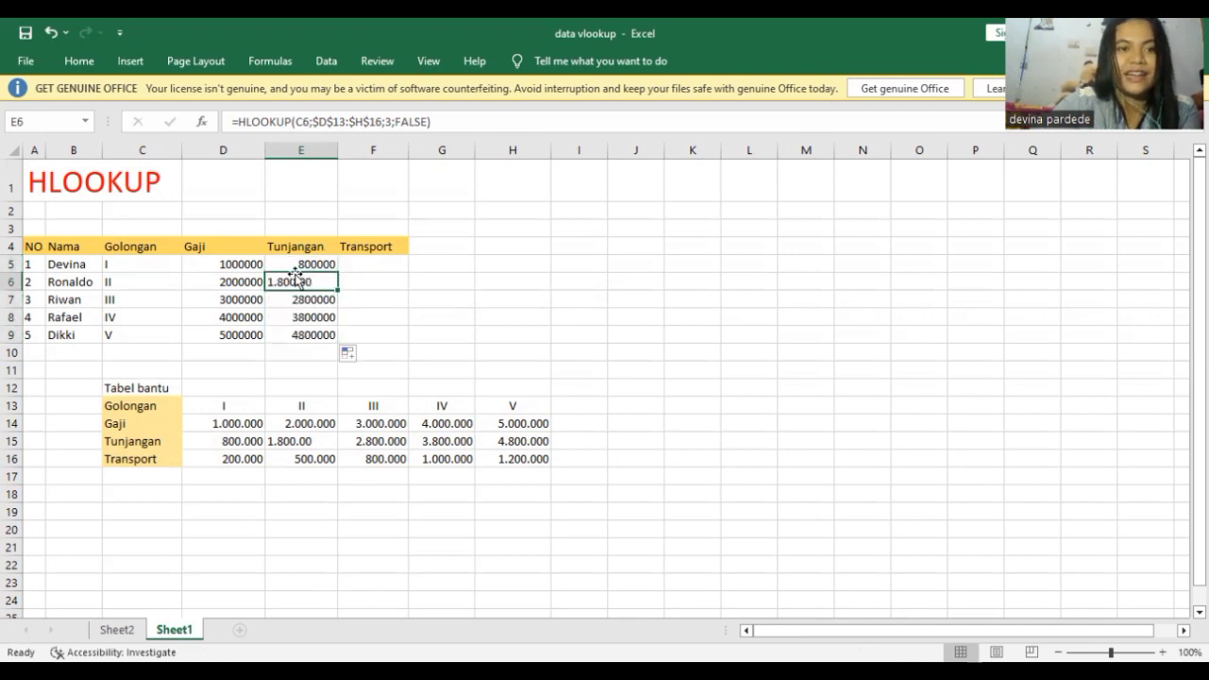
click(79, 62)
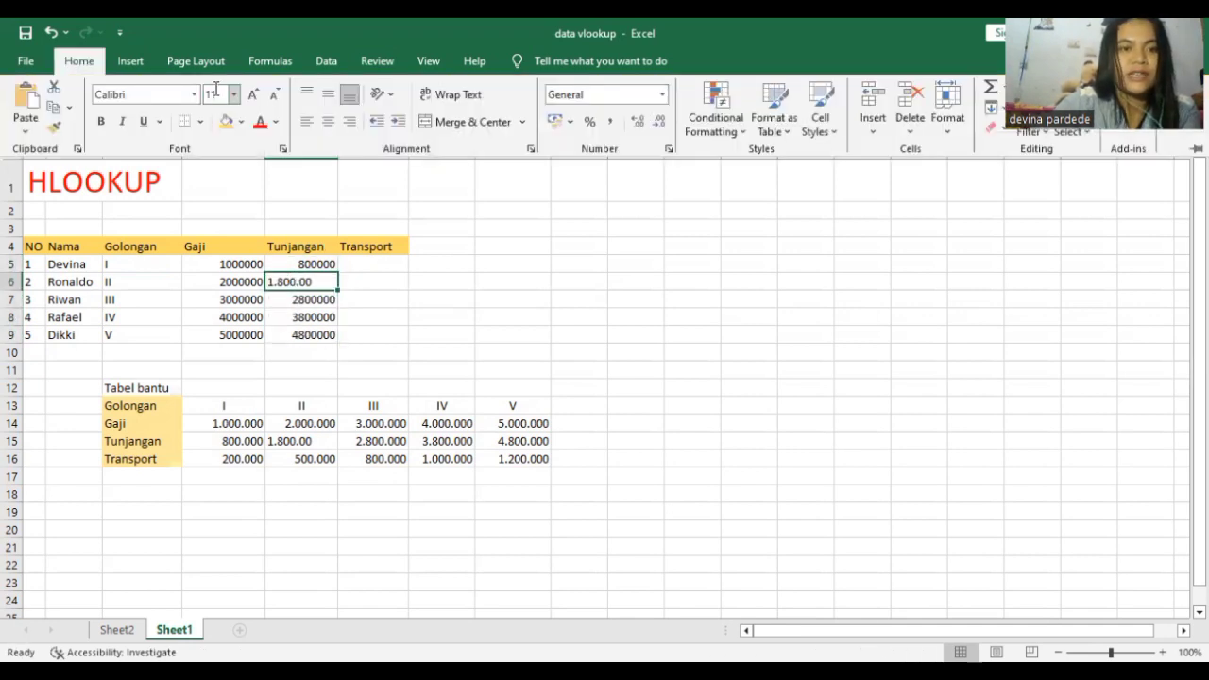
click(349, 122)
click(369, 268)
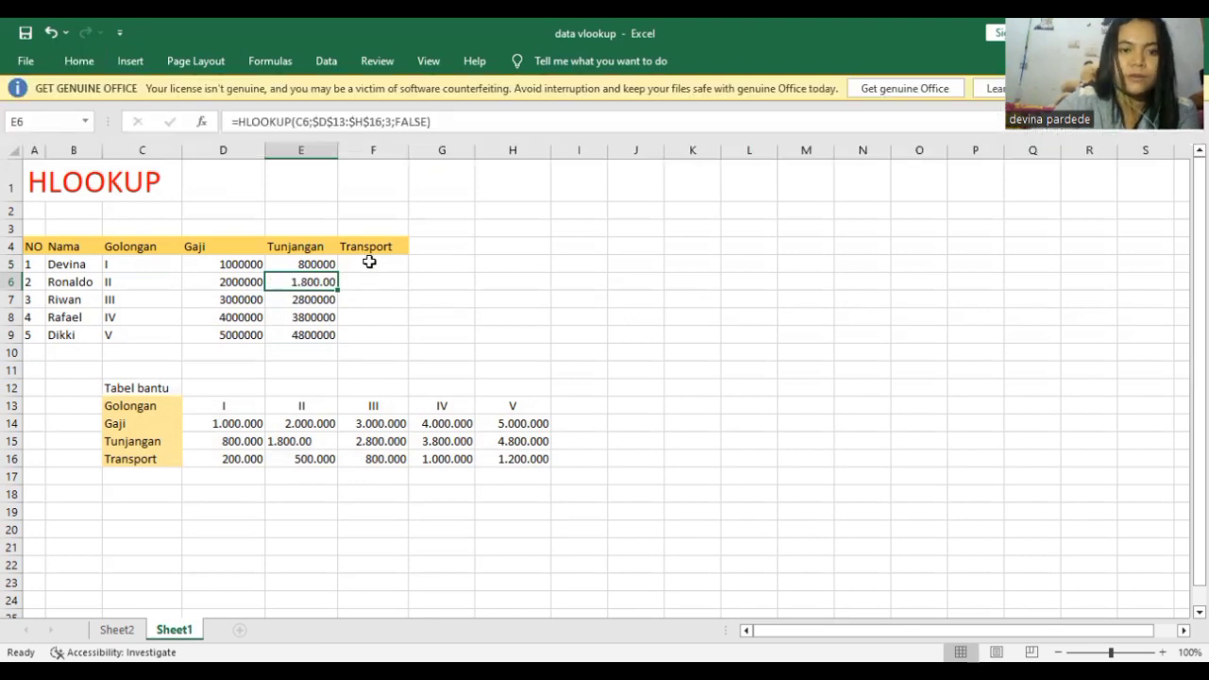
- Start an HLOOKUP formula in F5 under Transport with C5 as lookup value and the absolute range $D$13:$H$16 as table array
click(368, 262)
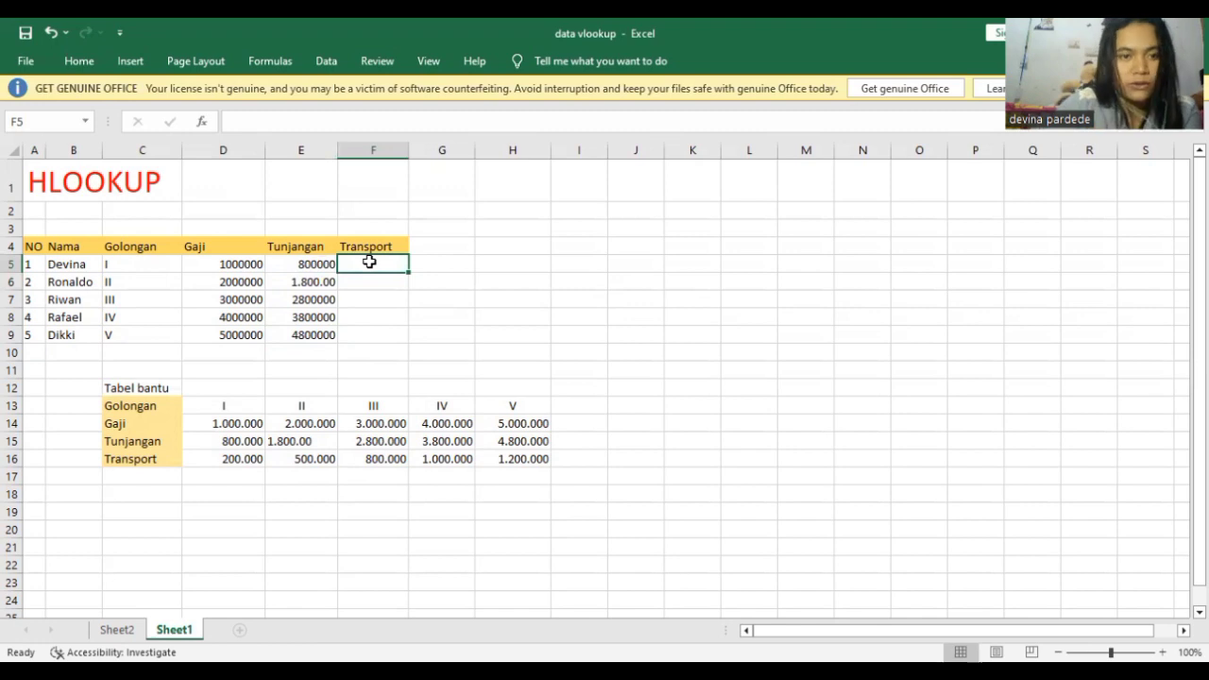
text(=)
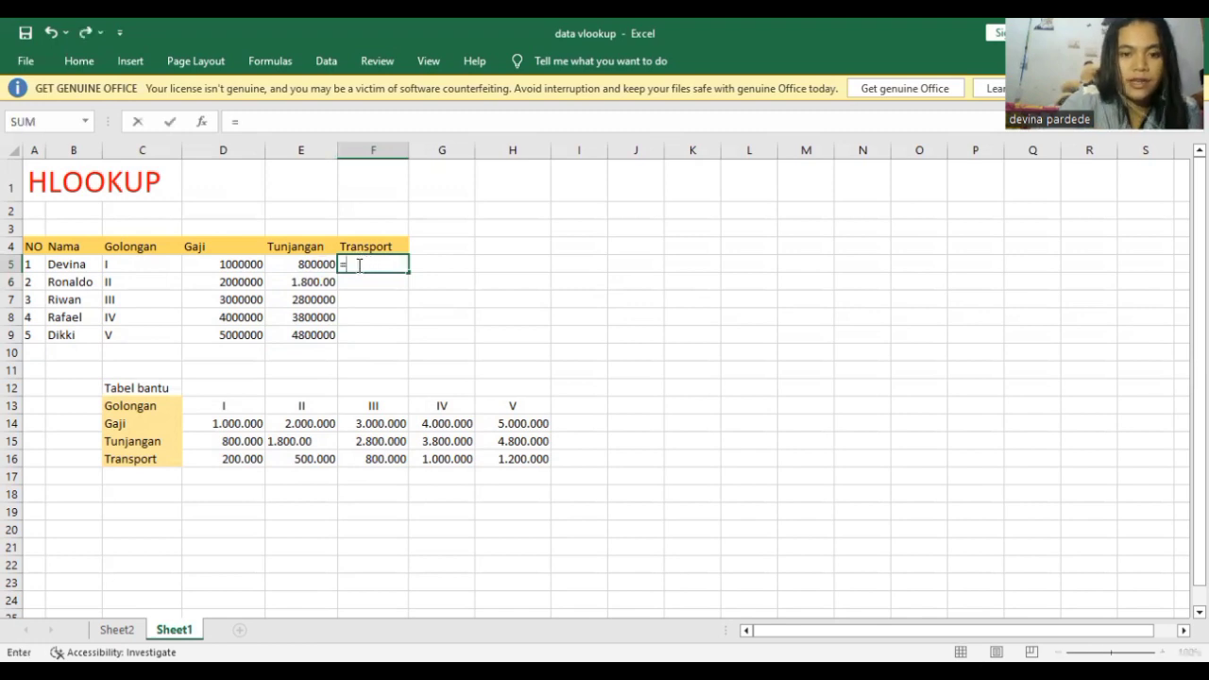
text(h)
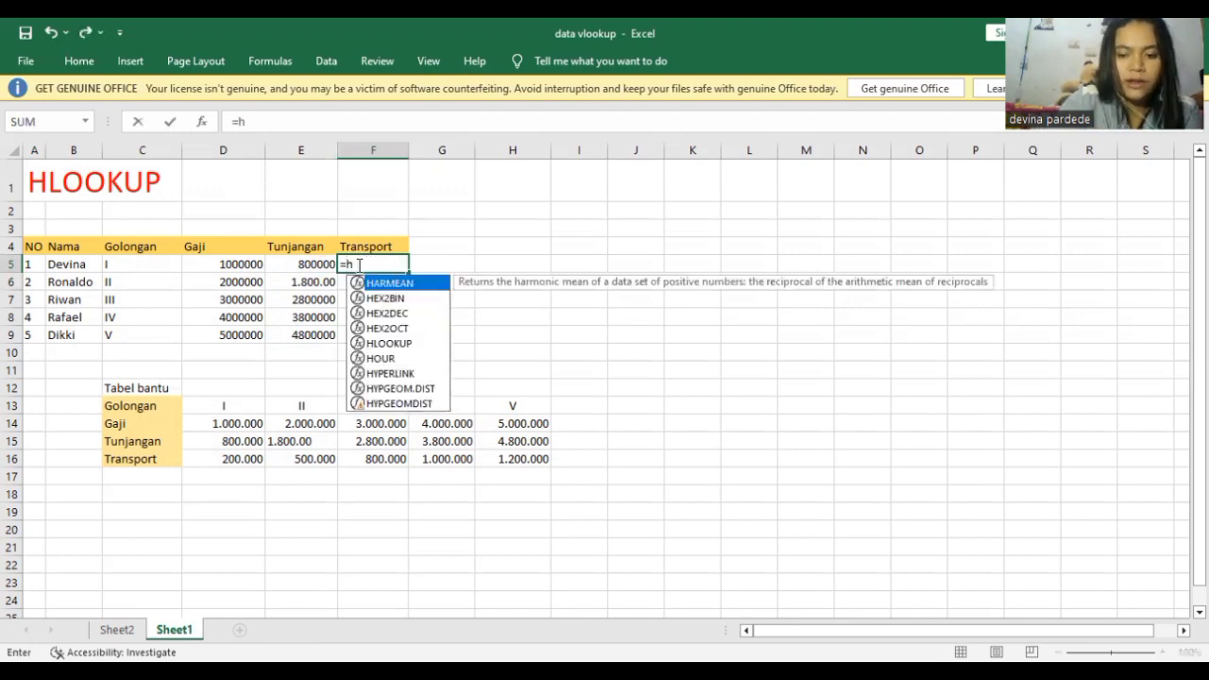
text(l)
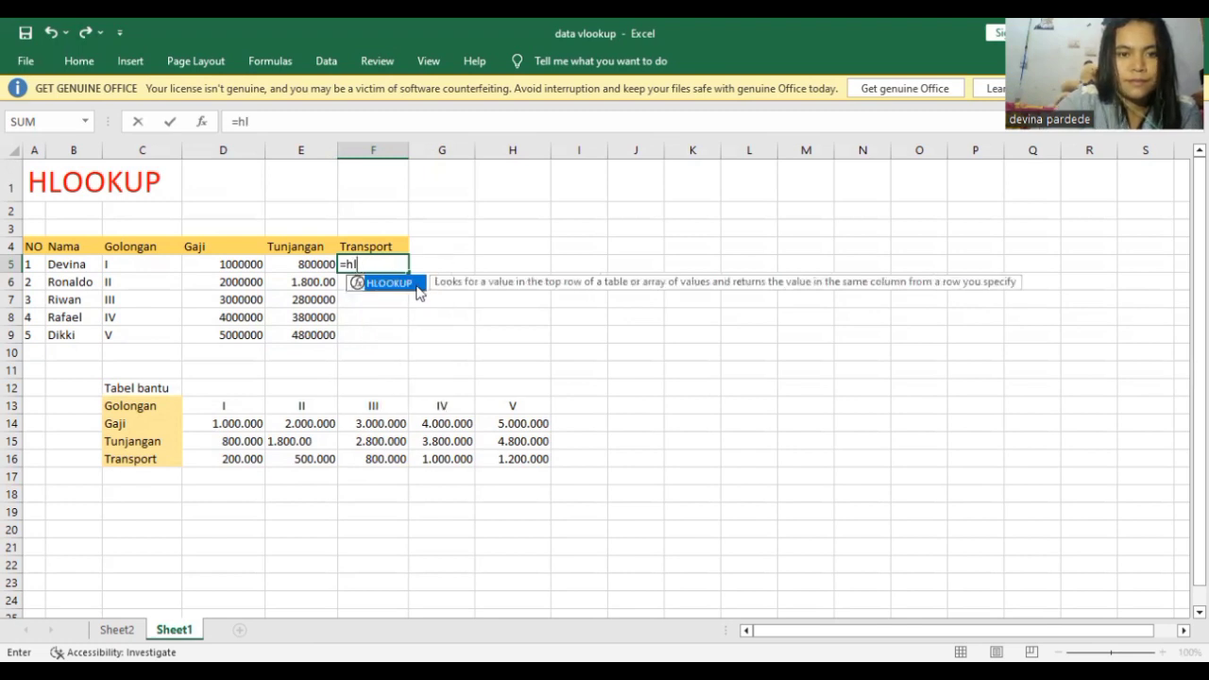
double_click(370, 286)
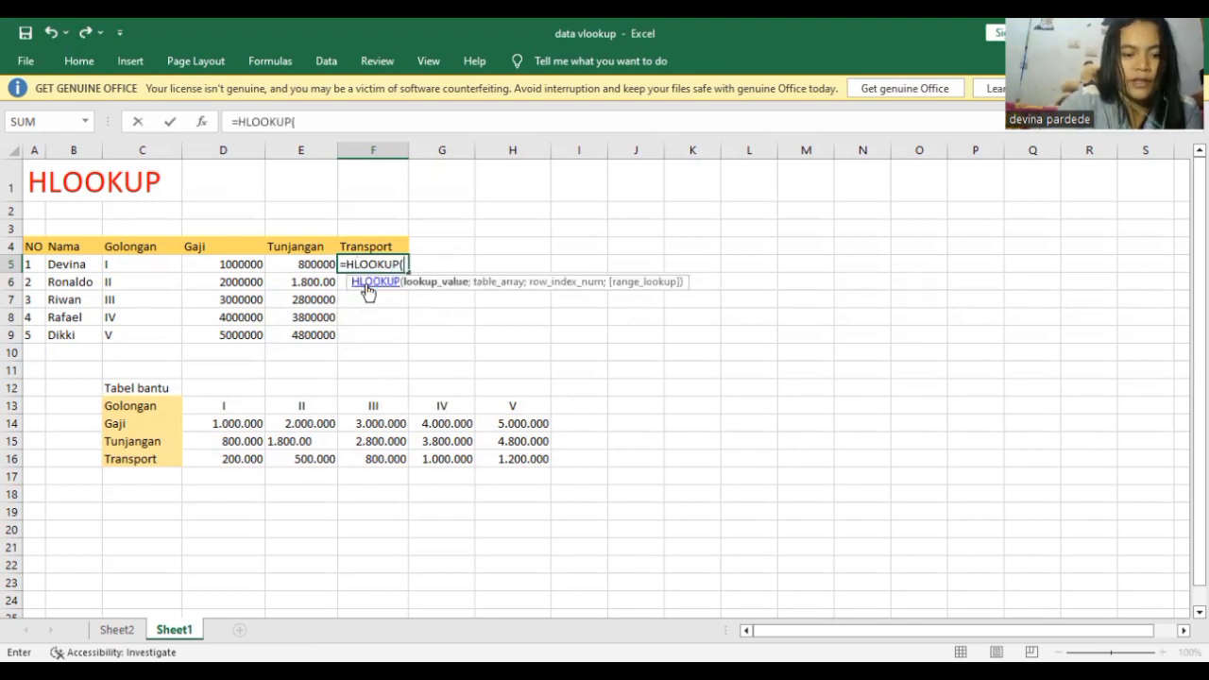
click(154, 266)
text(;)
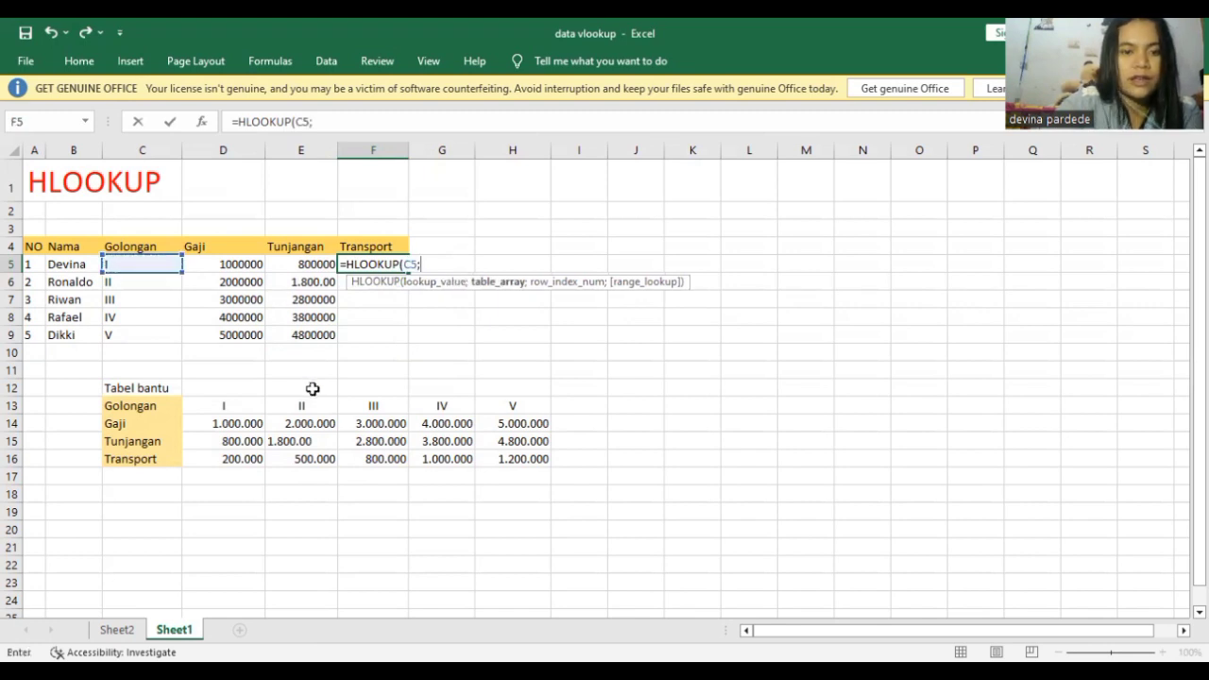
click(199, 402)
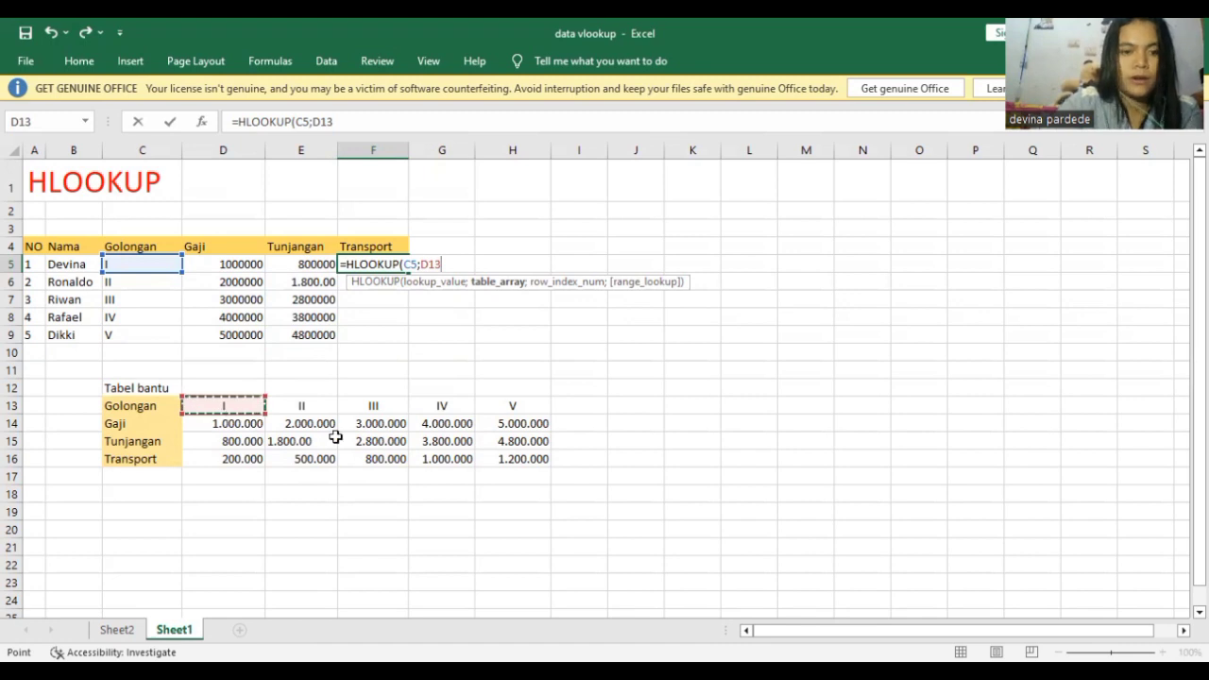
shift+click(499, 464)
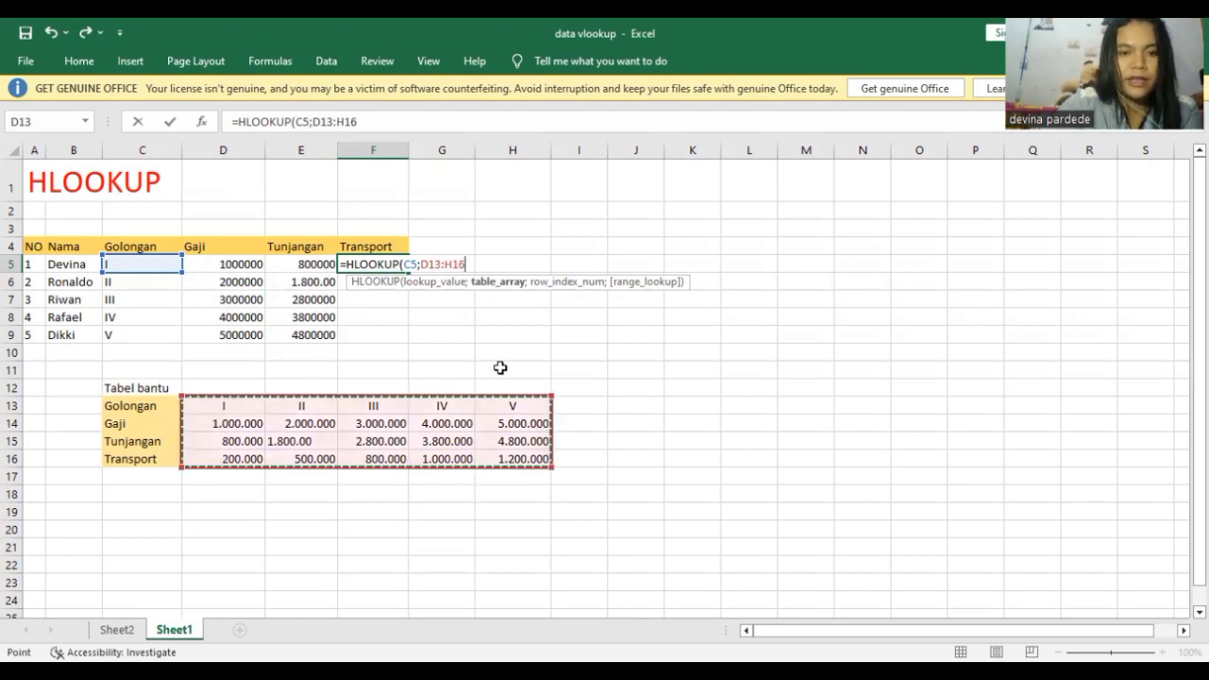
key(F4)
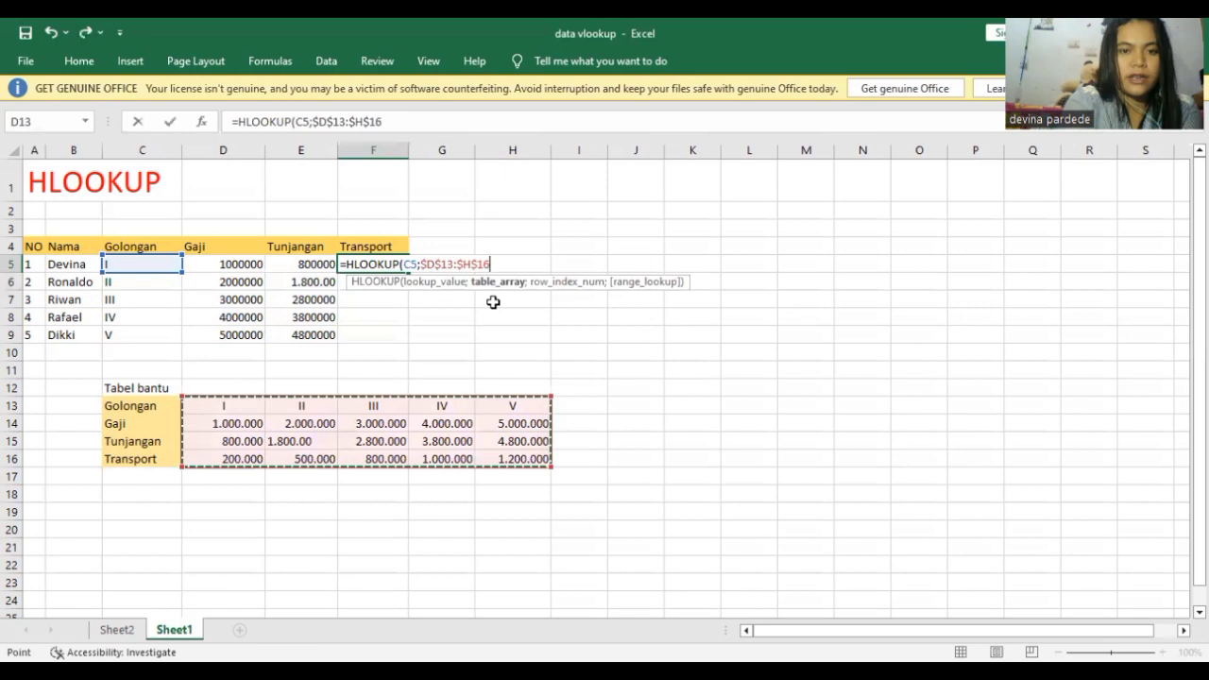
text(;)
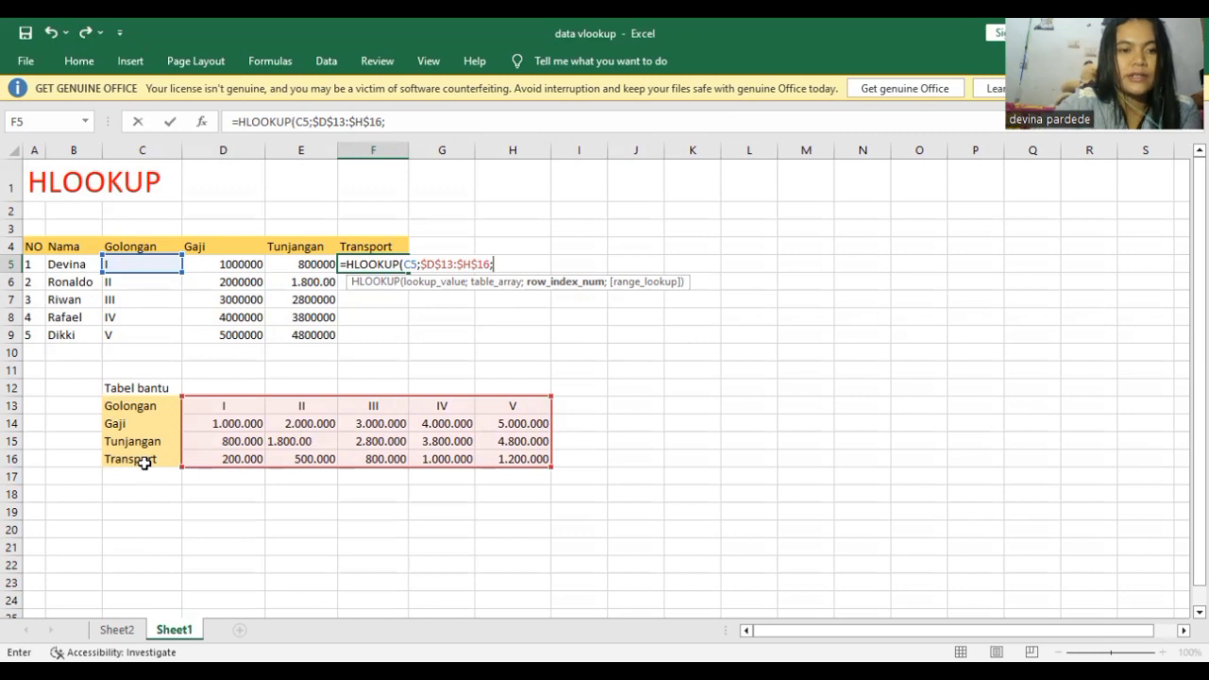
- Complete the F5 formula with row index 4 and FALSE for exact match, and fill it down through F9
text(4)
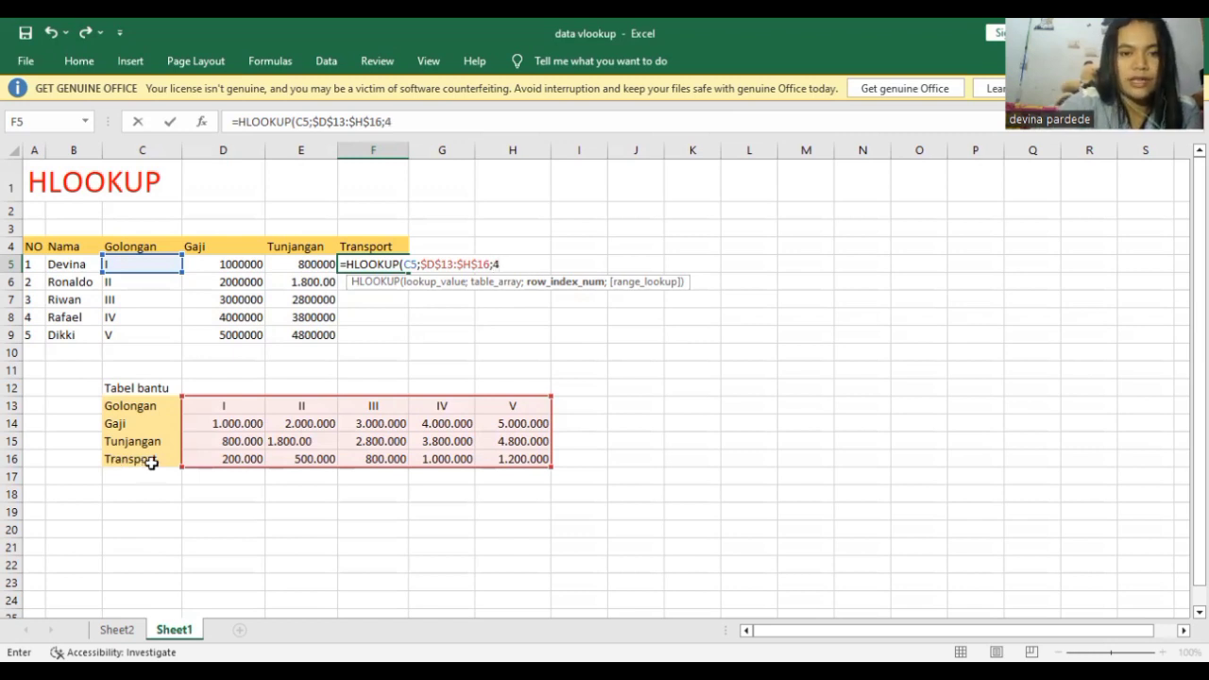
text(;)
click(543, 315)
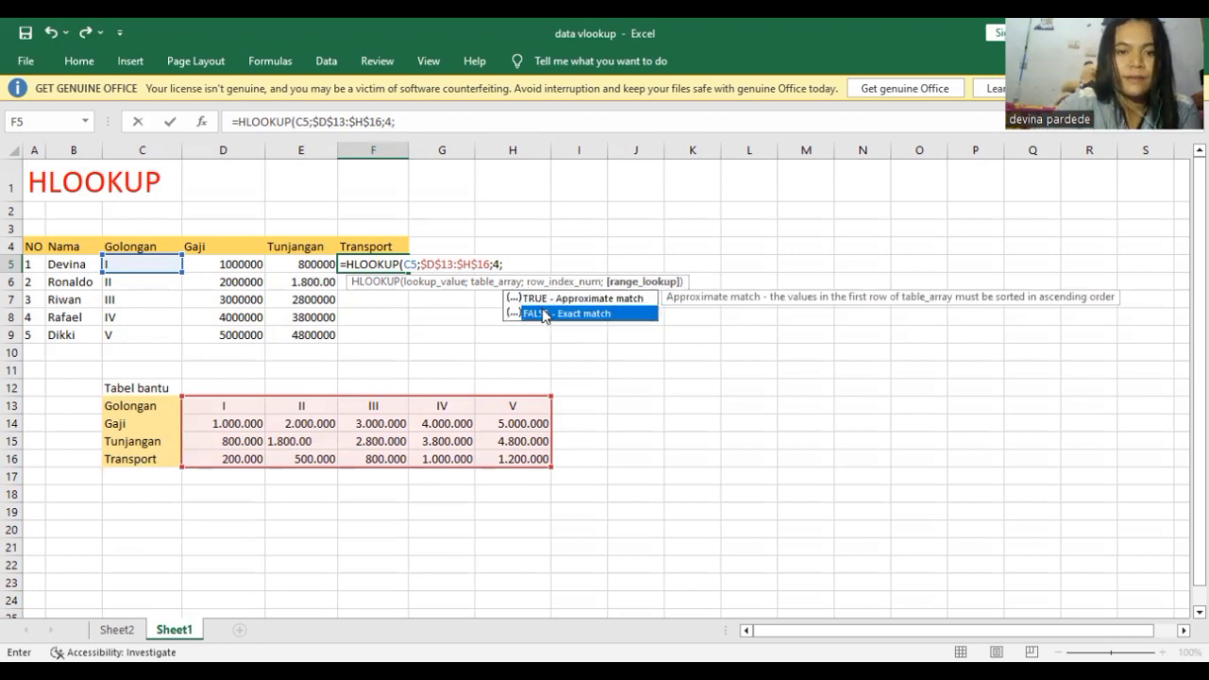
double_click(542, 313)
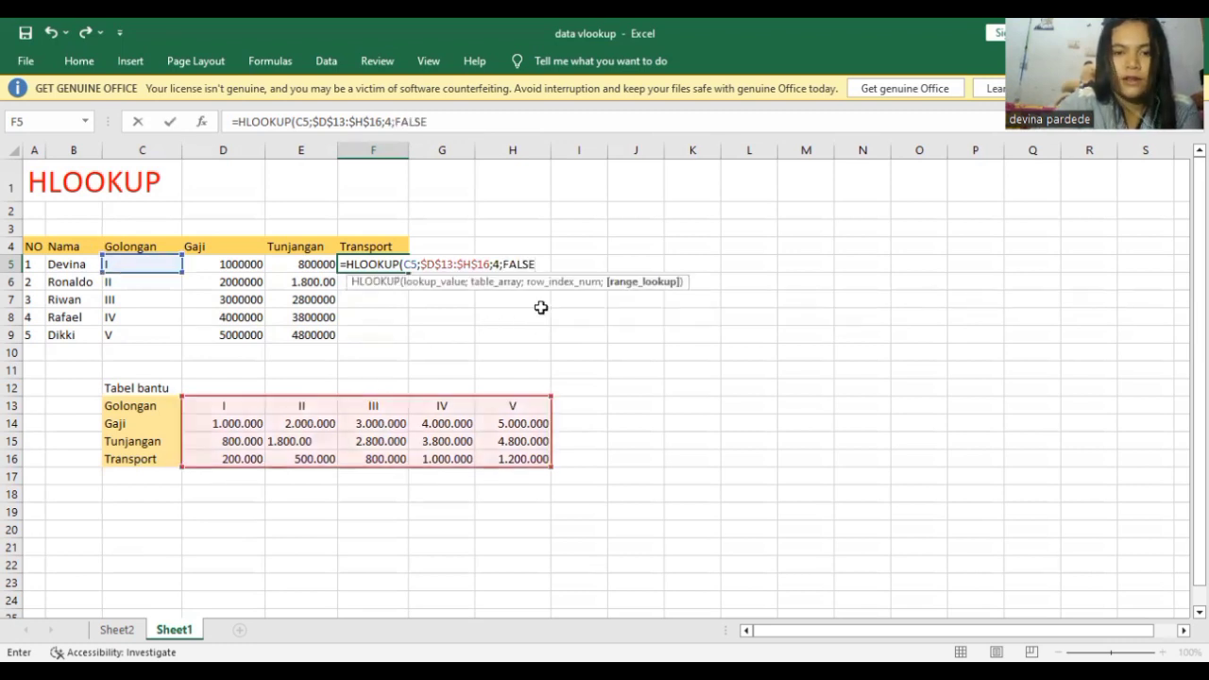
key(Return)
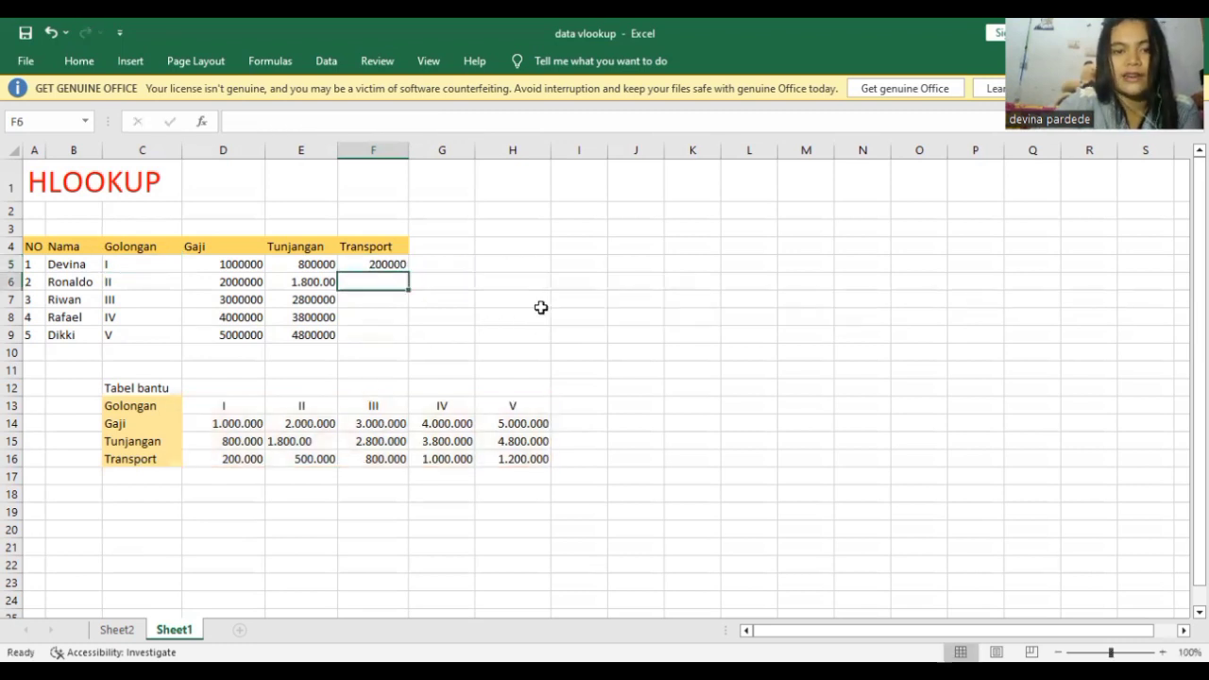
click(381, 265)
drag(405, 271, 395, 341)
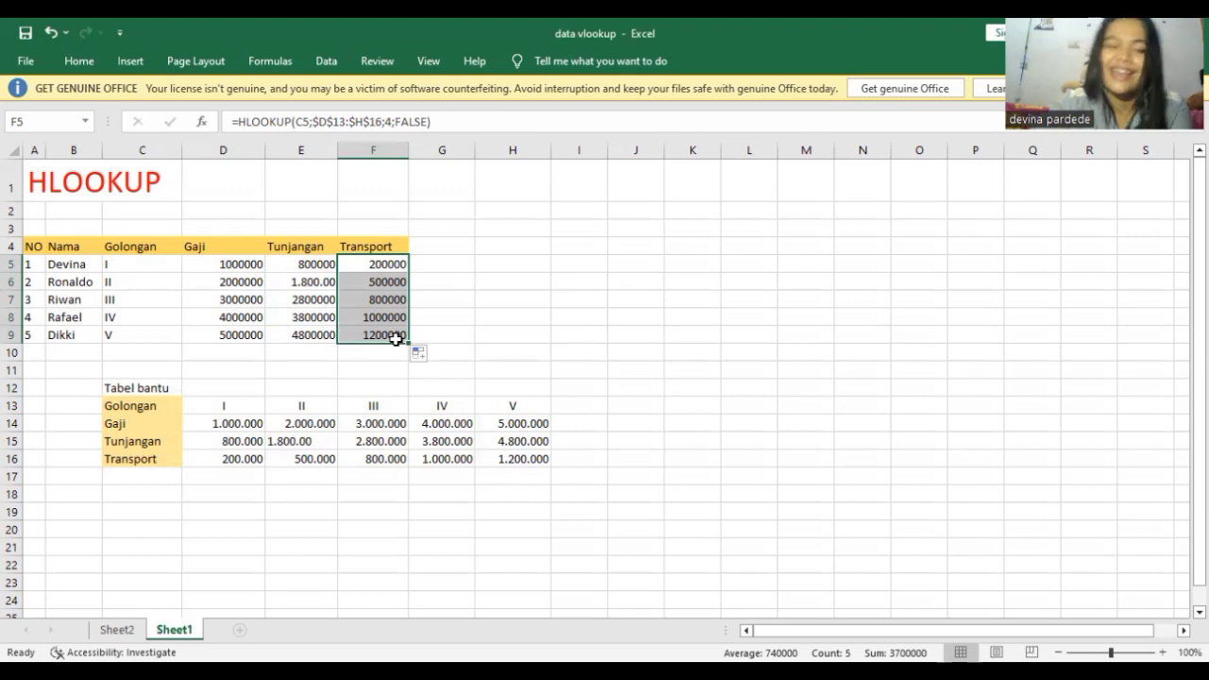
- On Sheet2, start a VLOOKUP formula in E4 under Gaji with D4 as lookup value and D13:$G$17 as table array
click(116, 630)
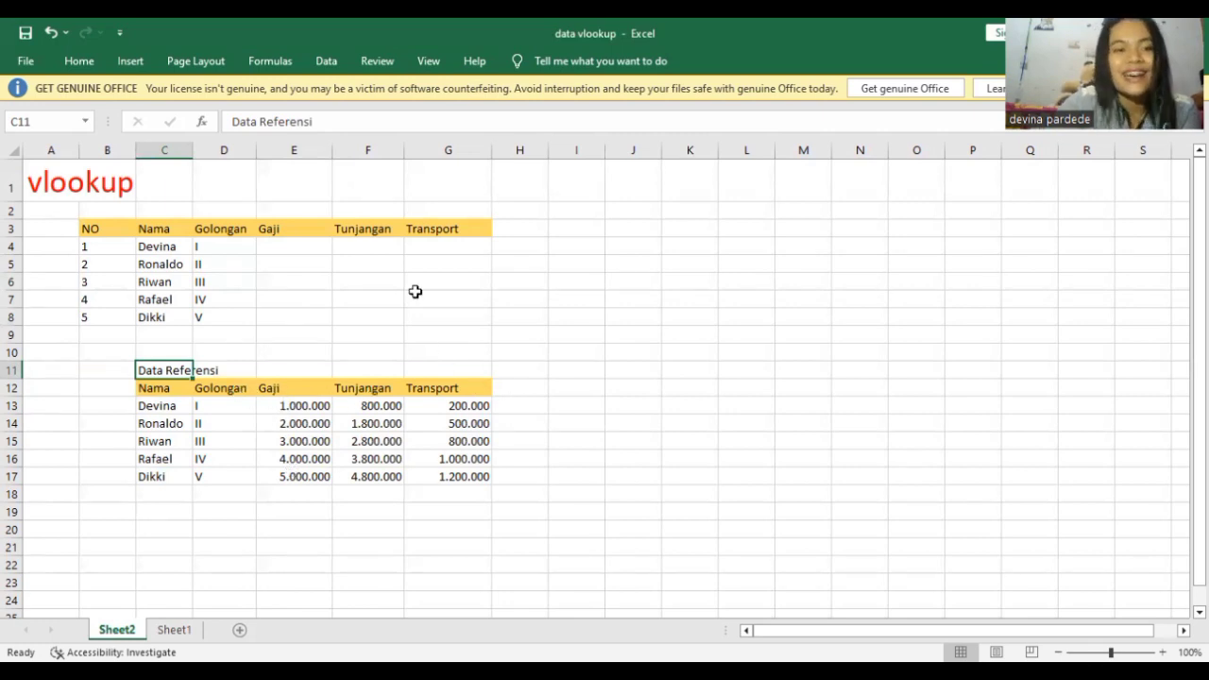
click(295, 246)
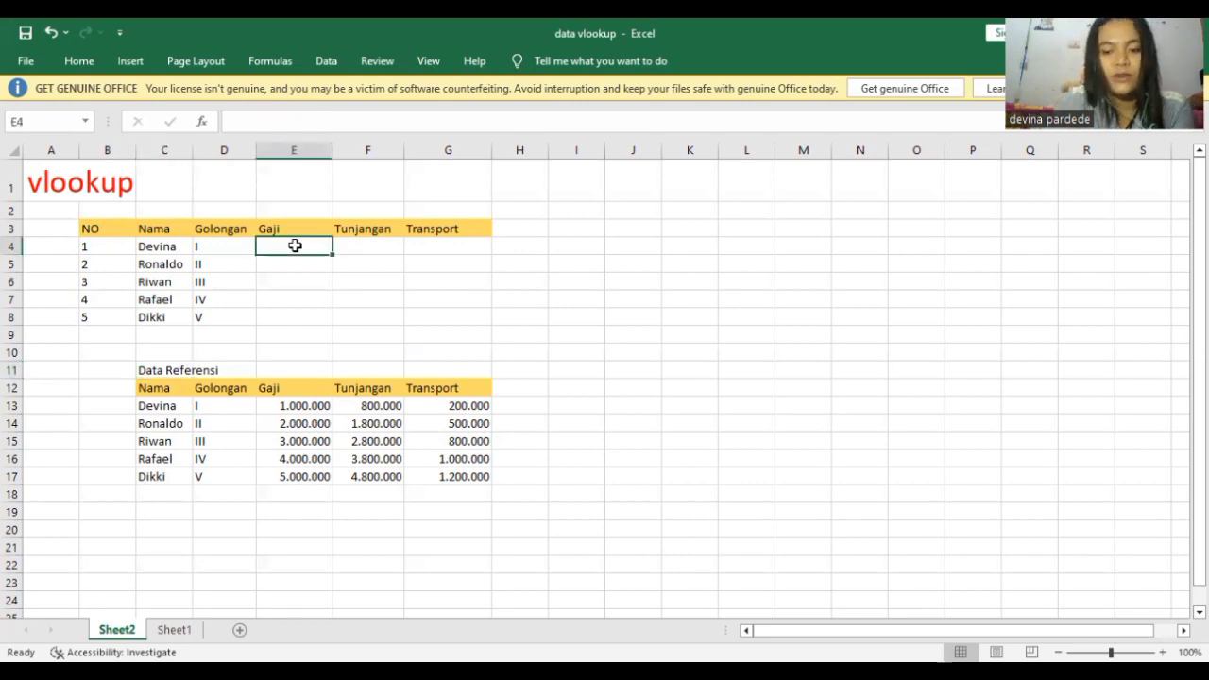
text(=)
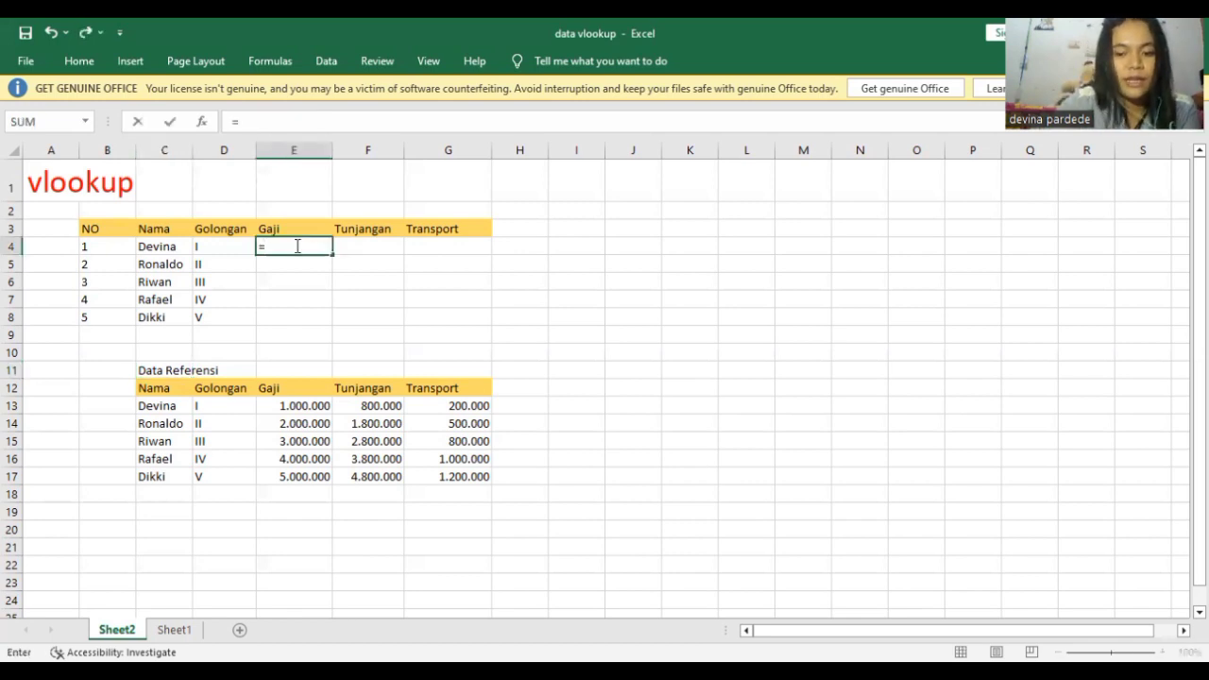
text(vl)
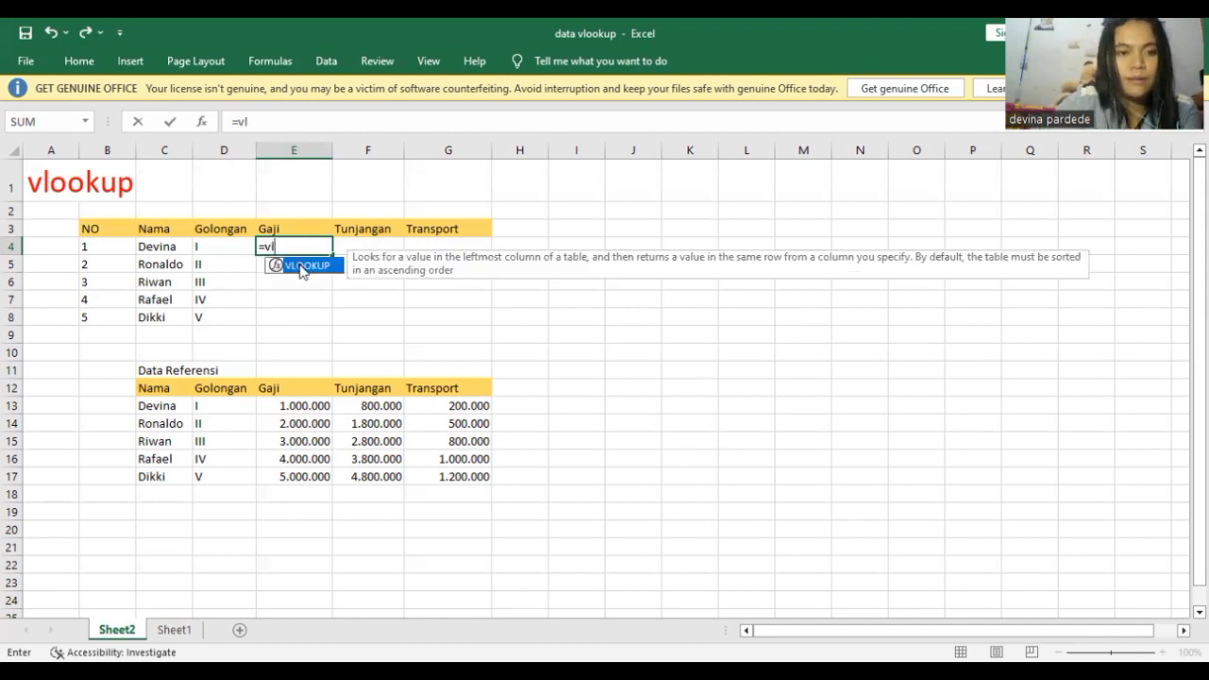
double_click(302, 265)
click(240, 245)
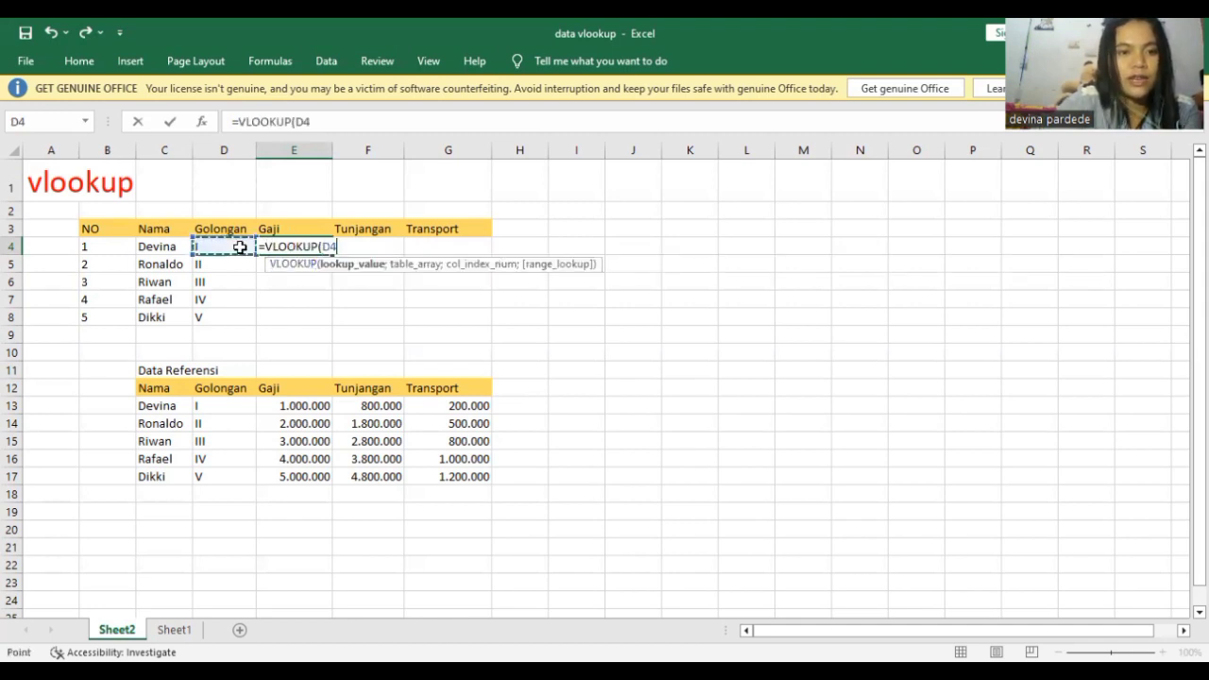
text(;)
click(202, 405)
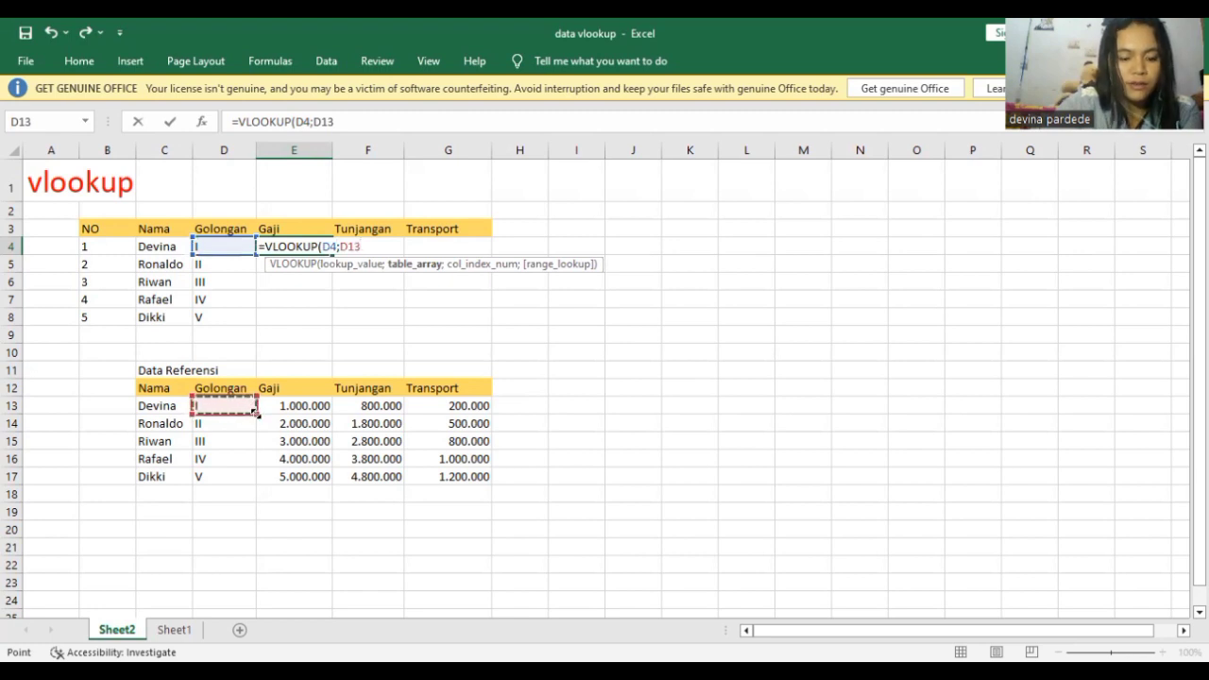
drag(249, 407, 459, 479)
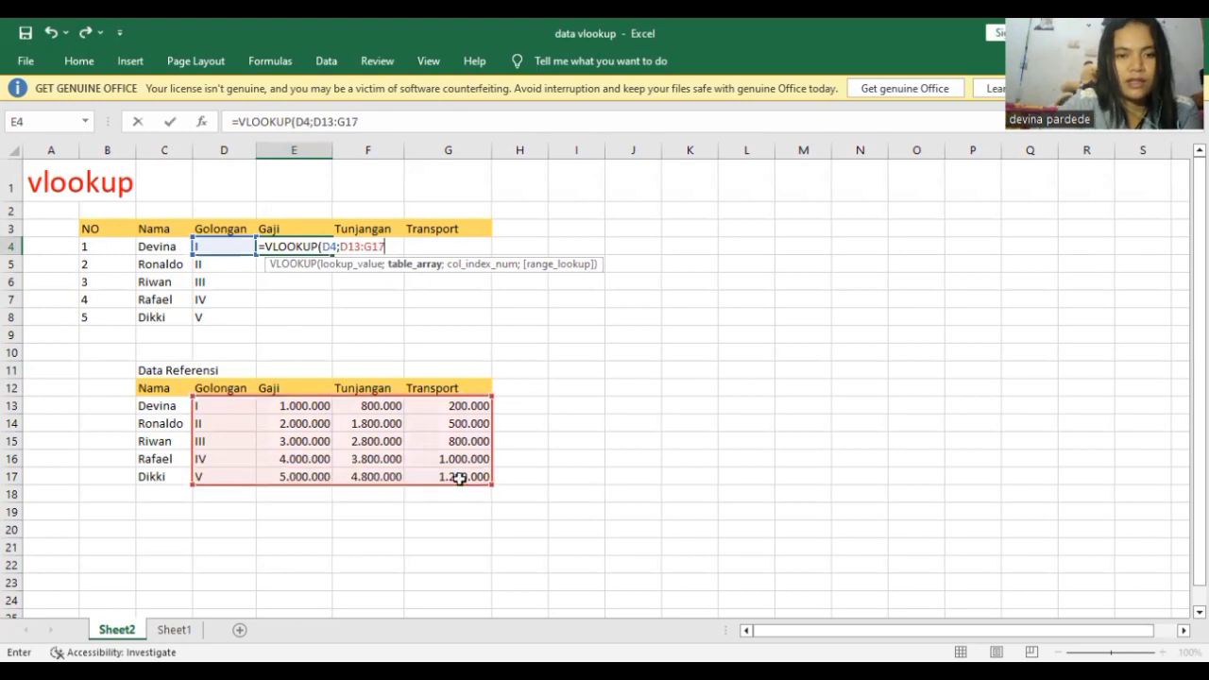
key(F4)
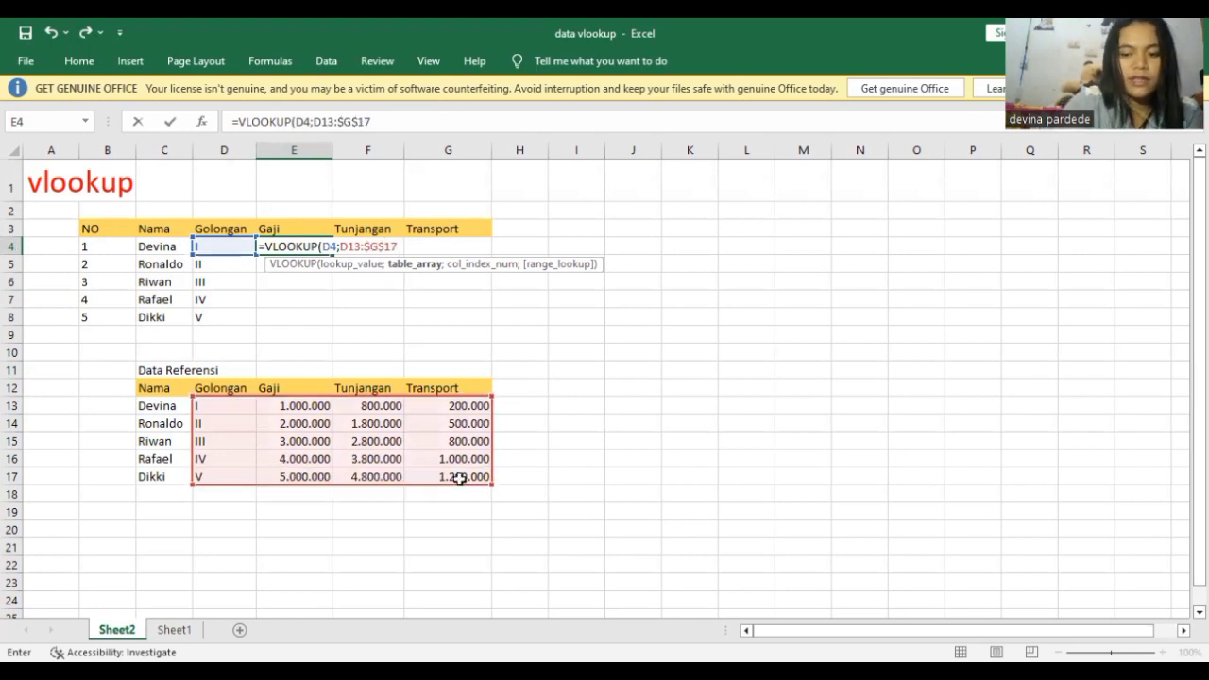
text(;)
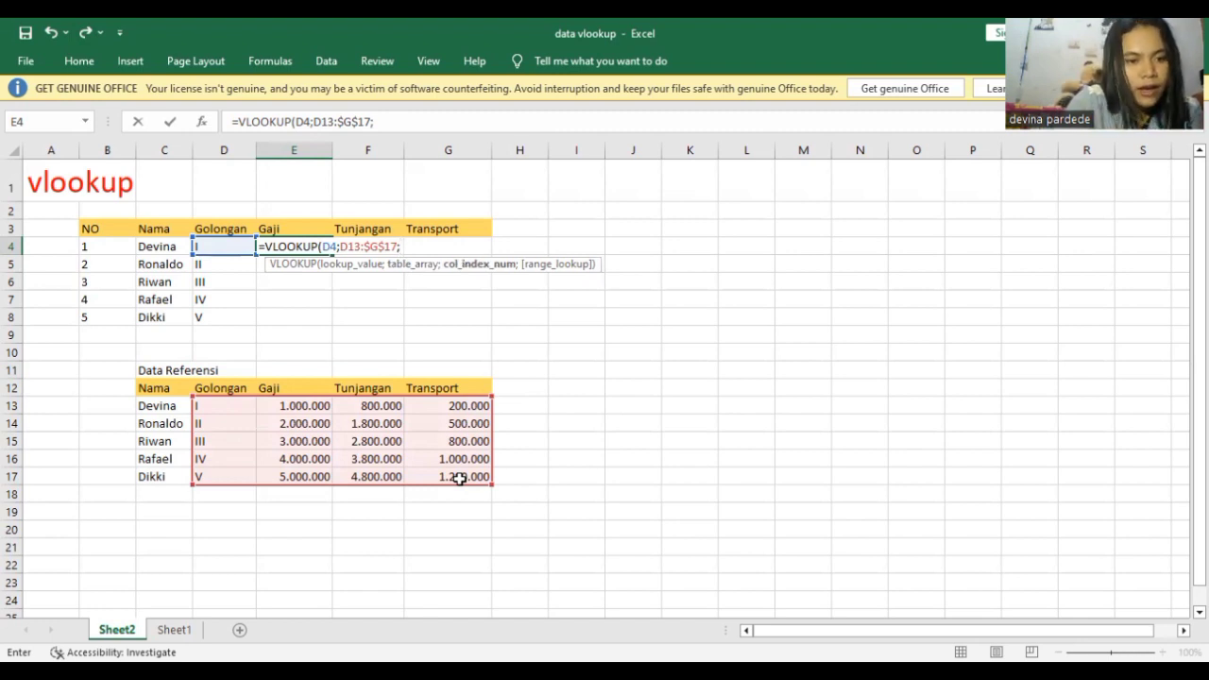
- Complete the E4 formula with column index 2 and FALSE for exact match, and fill it down through E8
text(2)
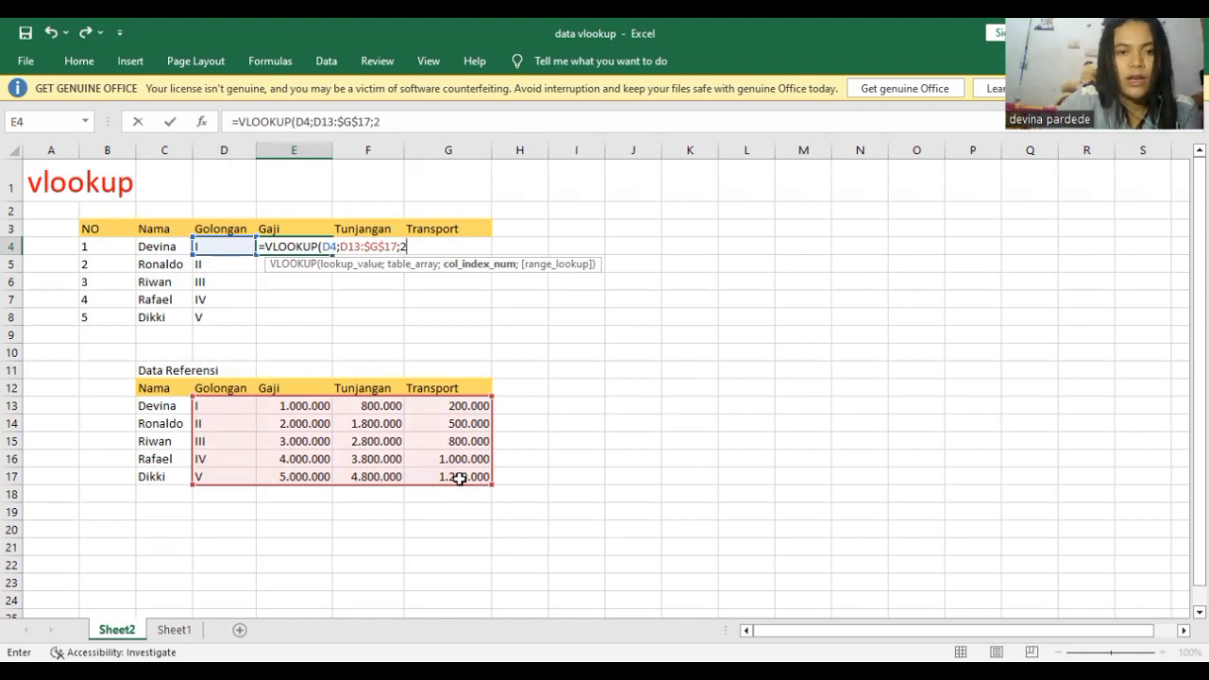
text(;)
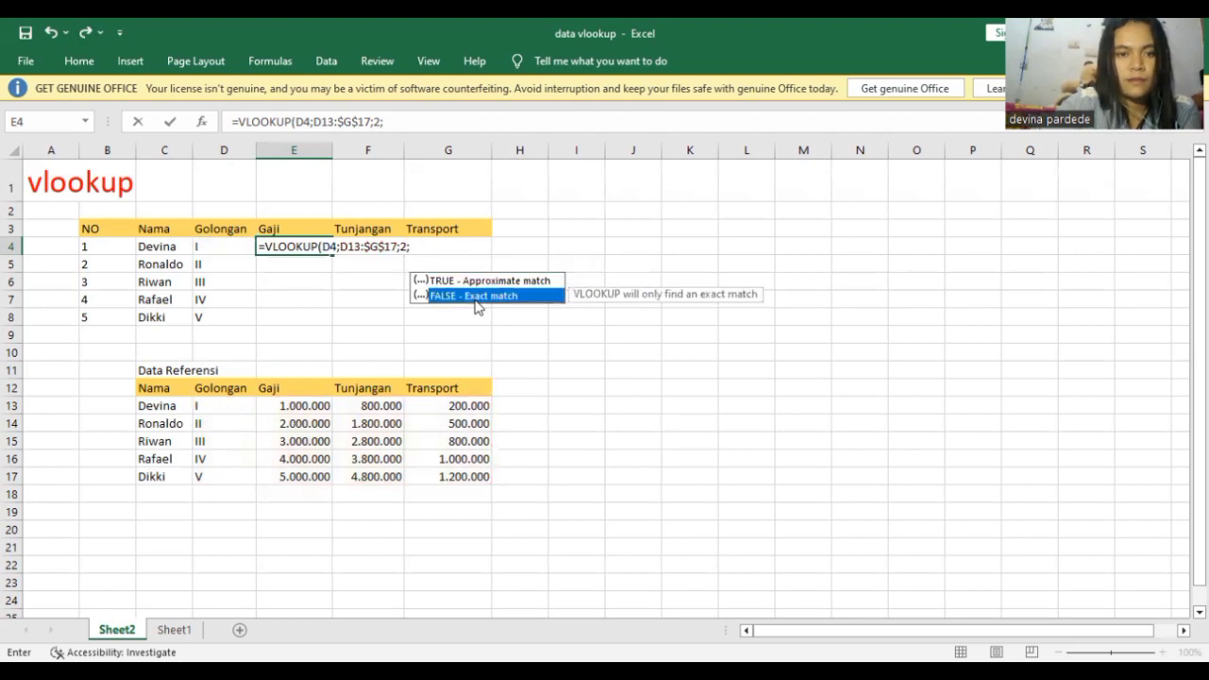
double_click(475, 298)
key(Return)
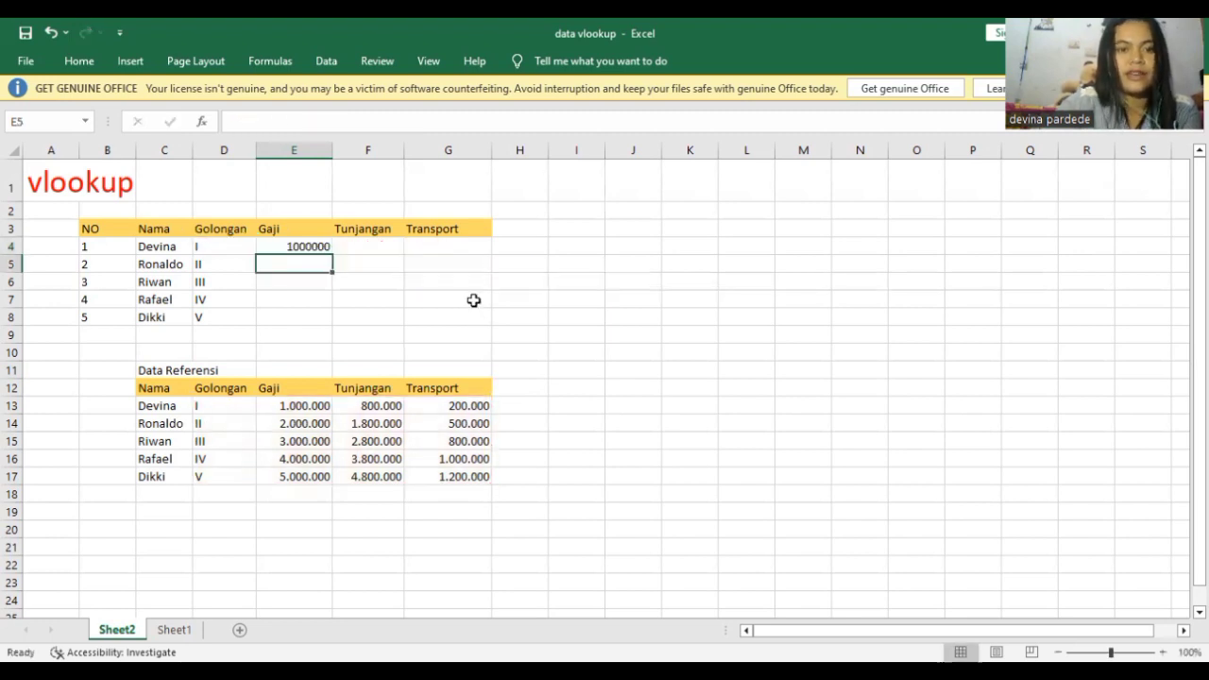
click(322, 244)
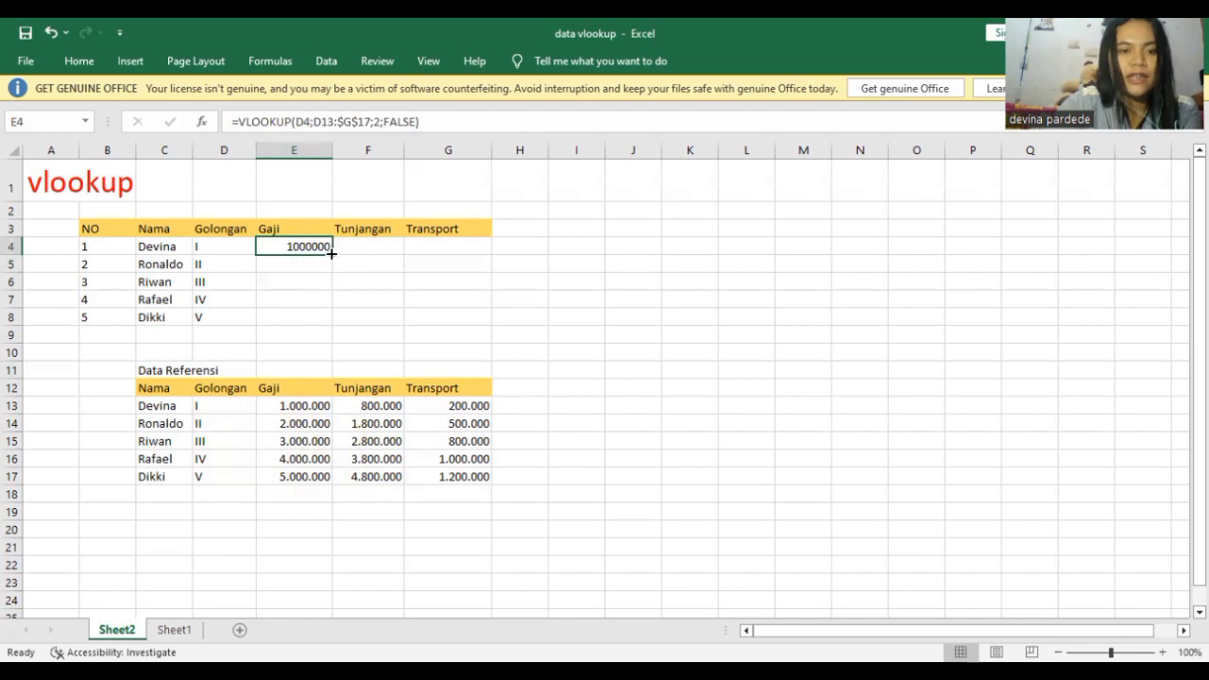
drag(331, 254, 323, 321)
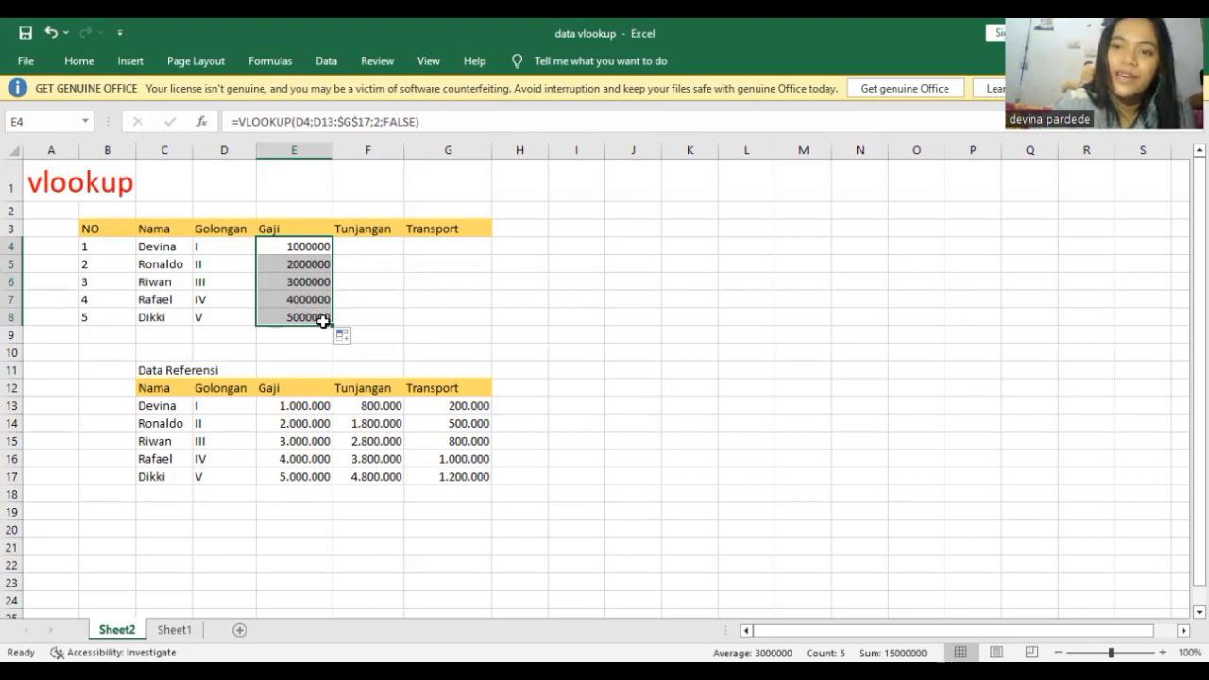
- Start a VLOOKUP formula in F4 under Tunjangan with D4 as lookup value and the absolute range $D$13:$G$17 as table array
click(354, 242)
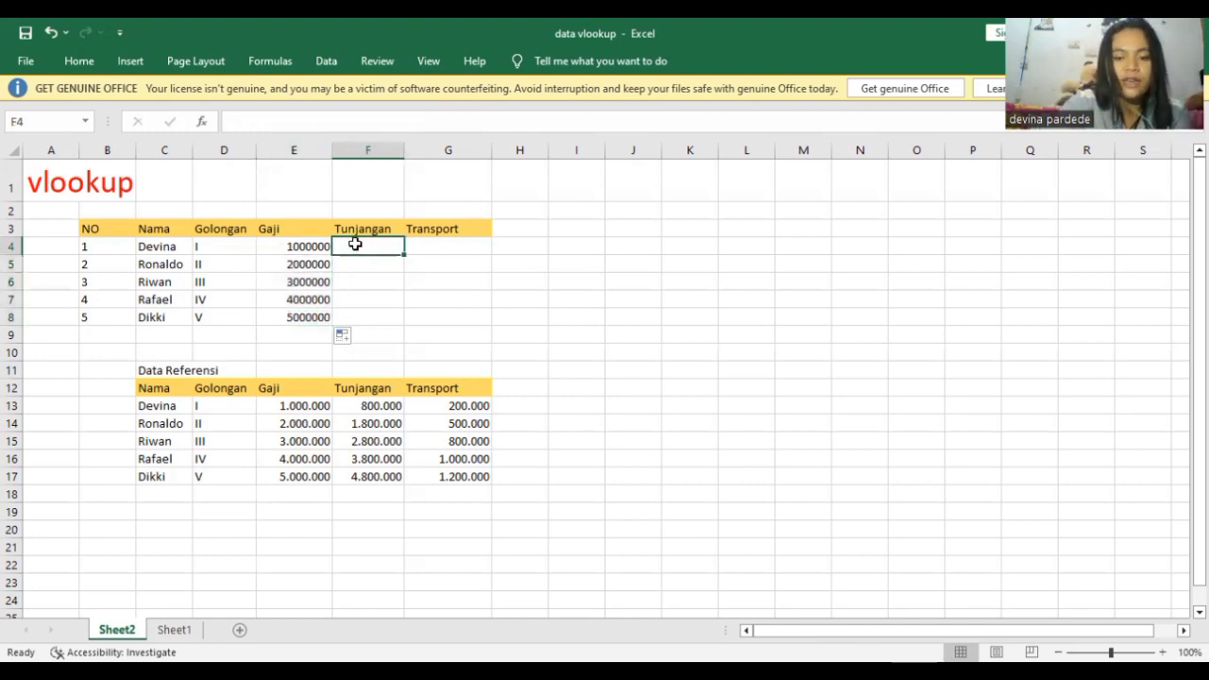
text(=)
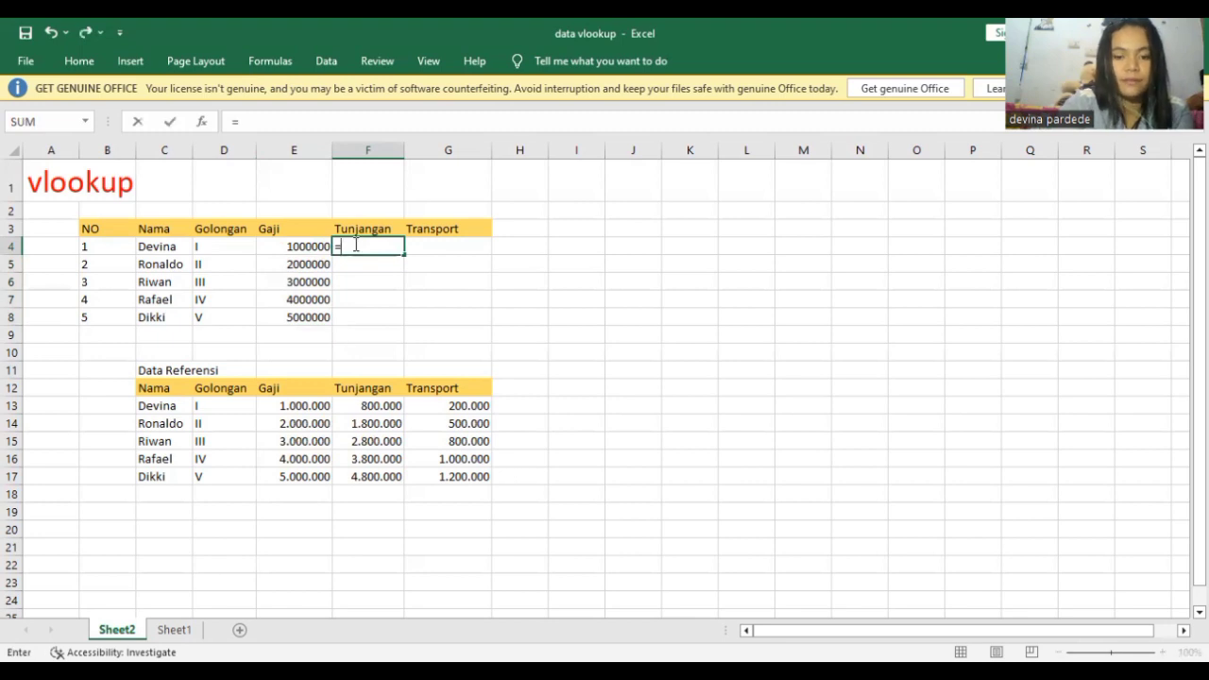
text(vl)
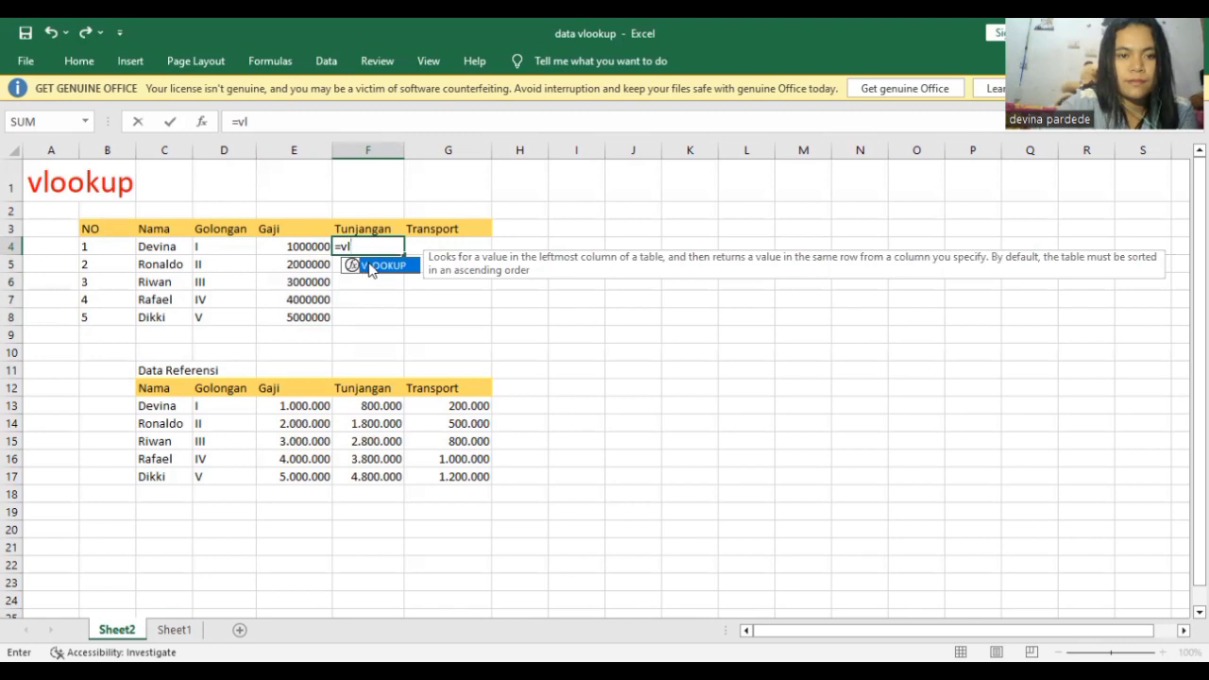
double_click(371, 267)
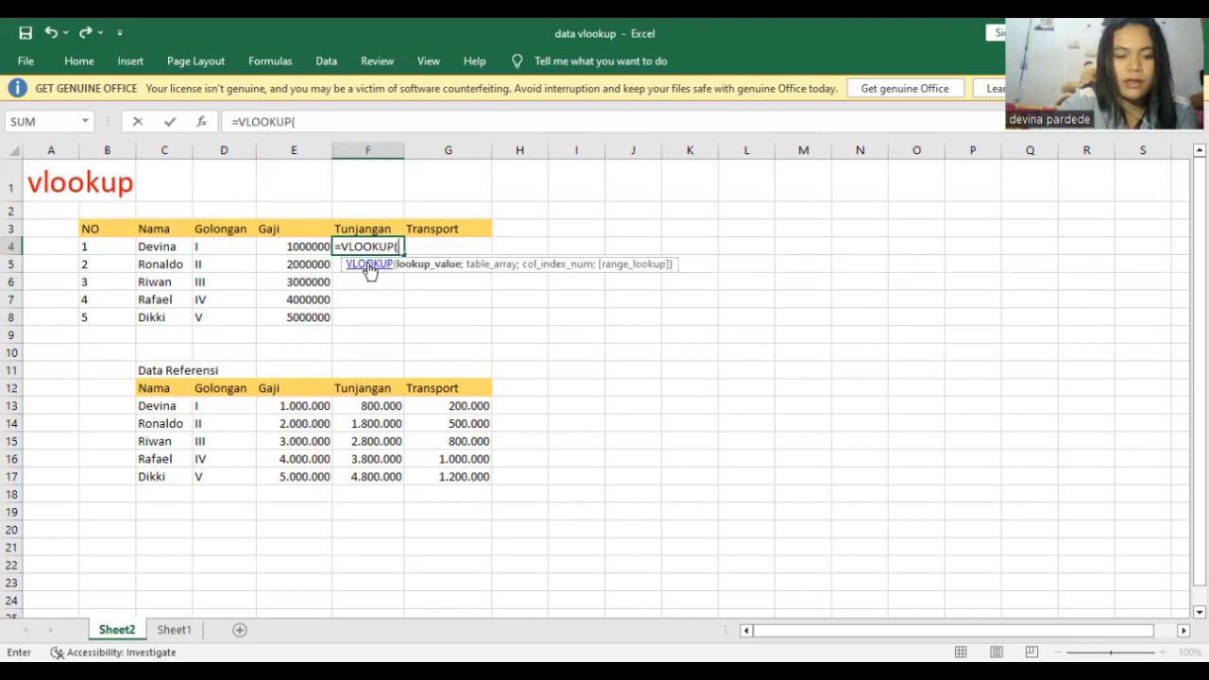
click(230, 247)
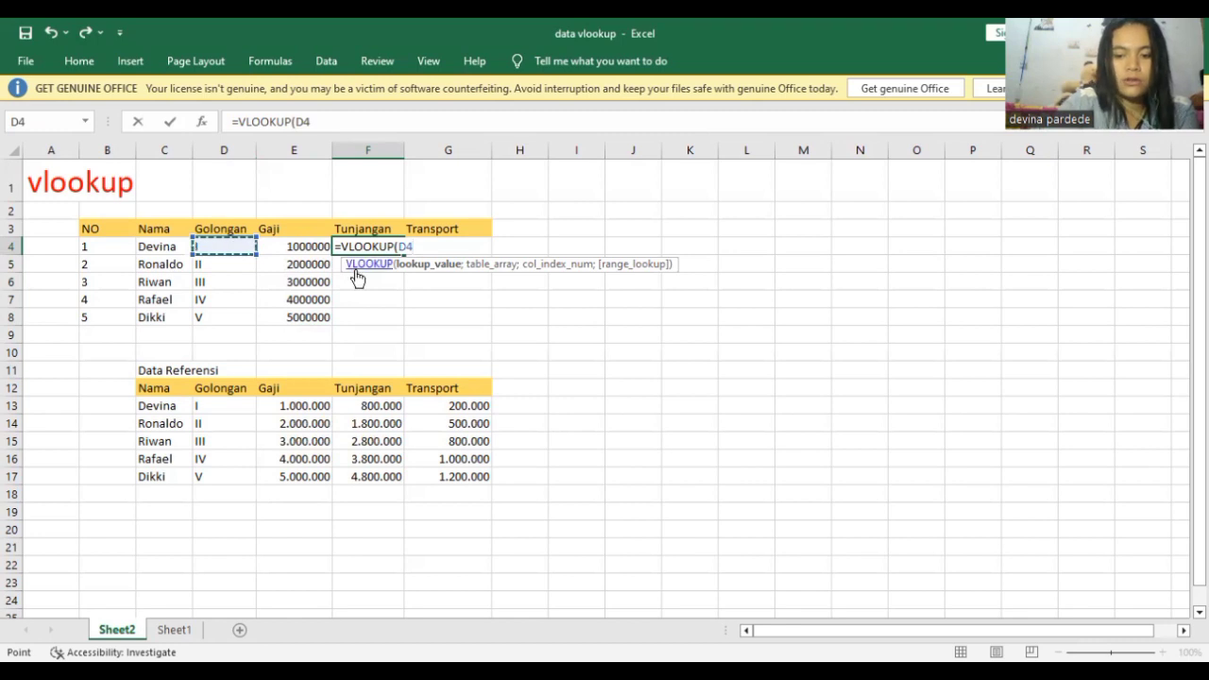
text(;)
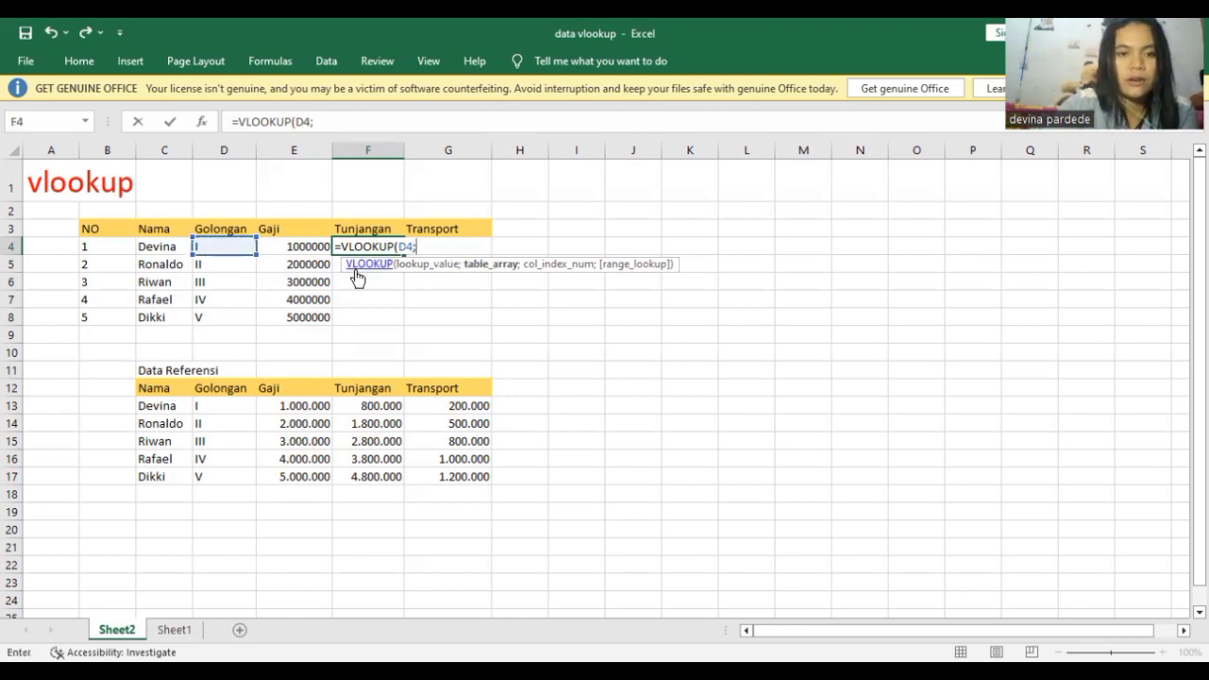
drag(197, 407, 222, 425)
drag(426, 477, 424, 470)
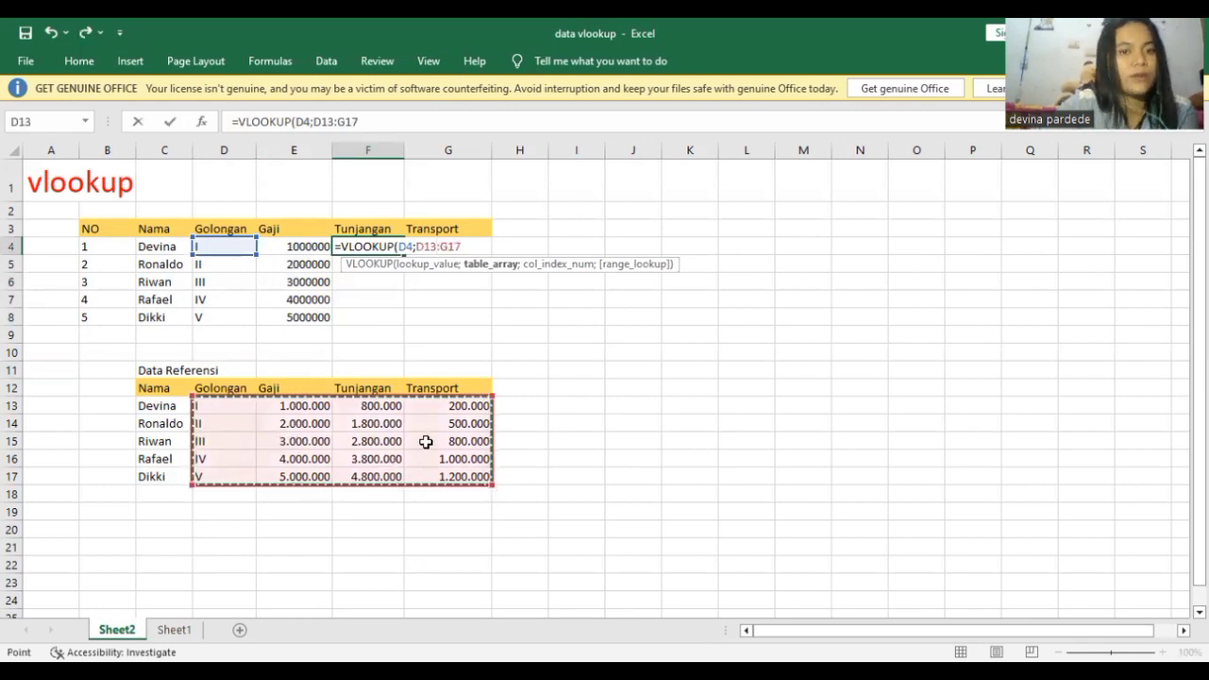
key(F4)
text(;)
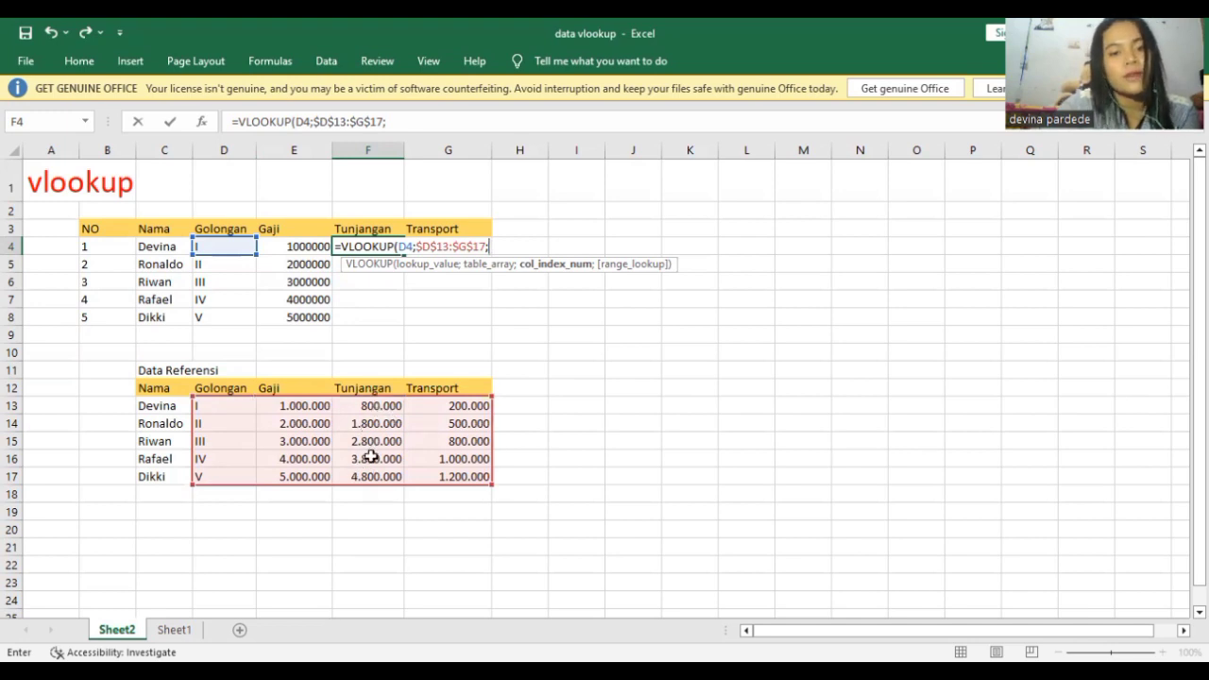
- Complete the F4 formula with column index 3 and FALSE for exact match, and fill it down through F8
text(3)
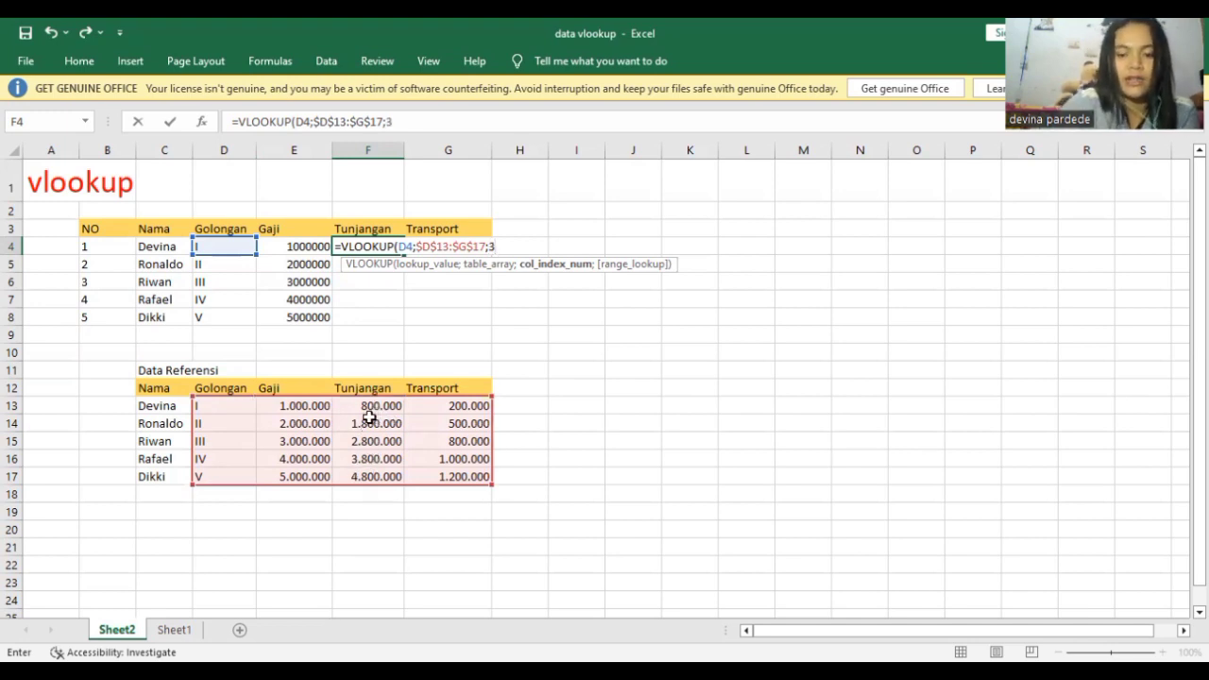
text(;)
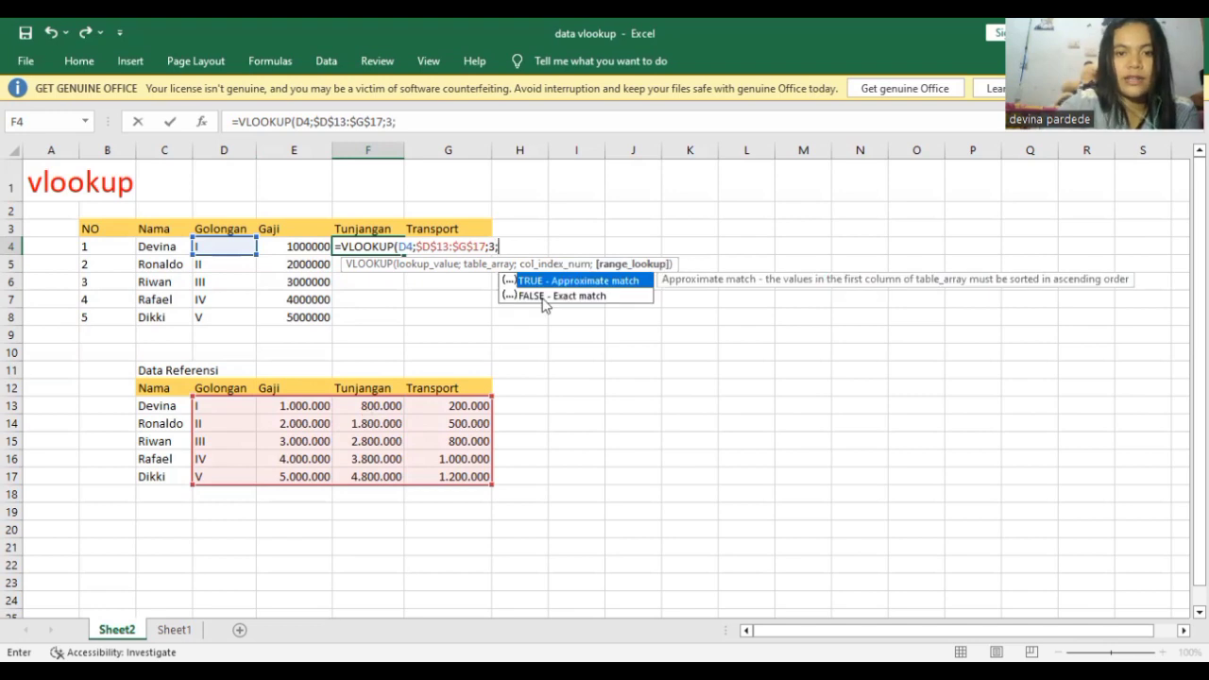
double_click(548, 295)
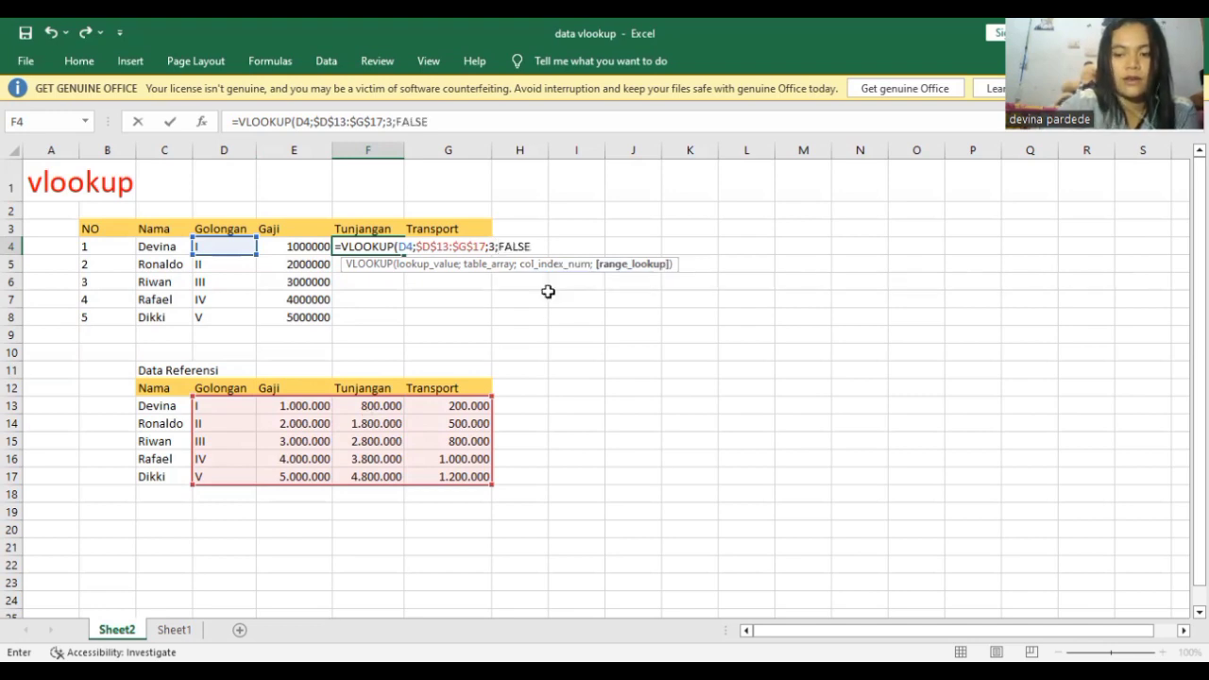
key(Return)
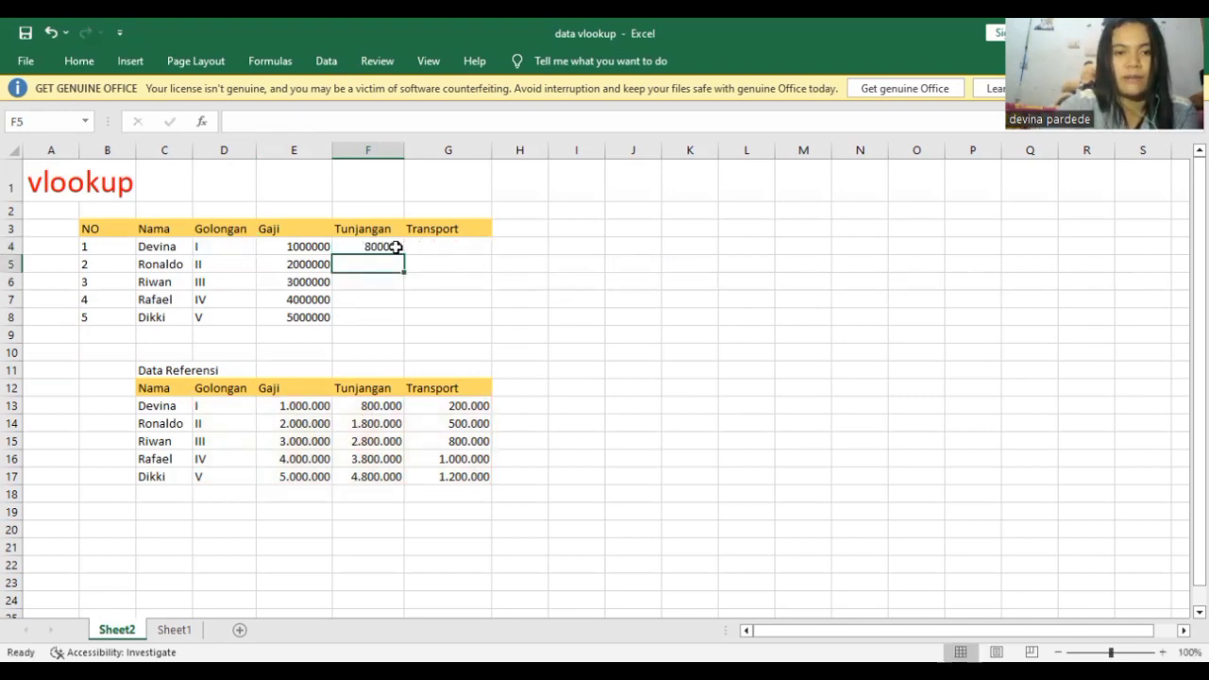
click(398, 246)
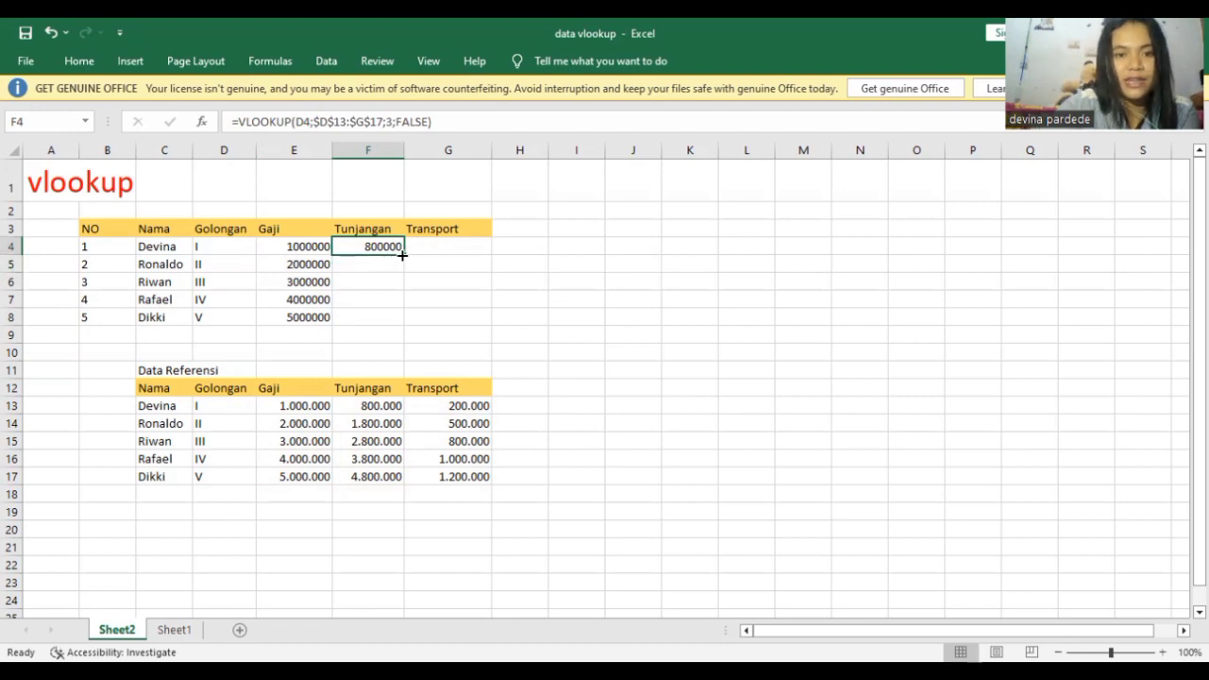
drag(401, 253, 394, 324)
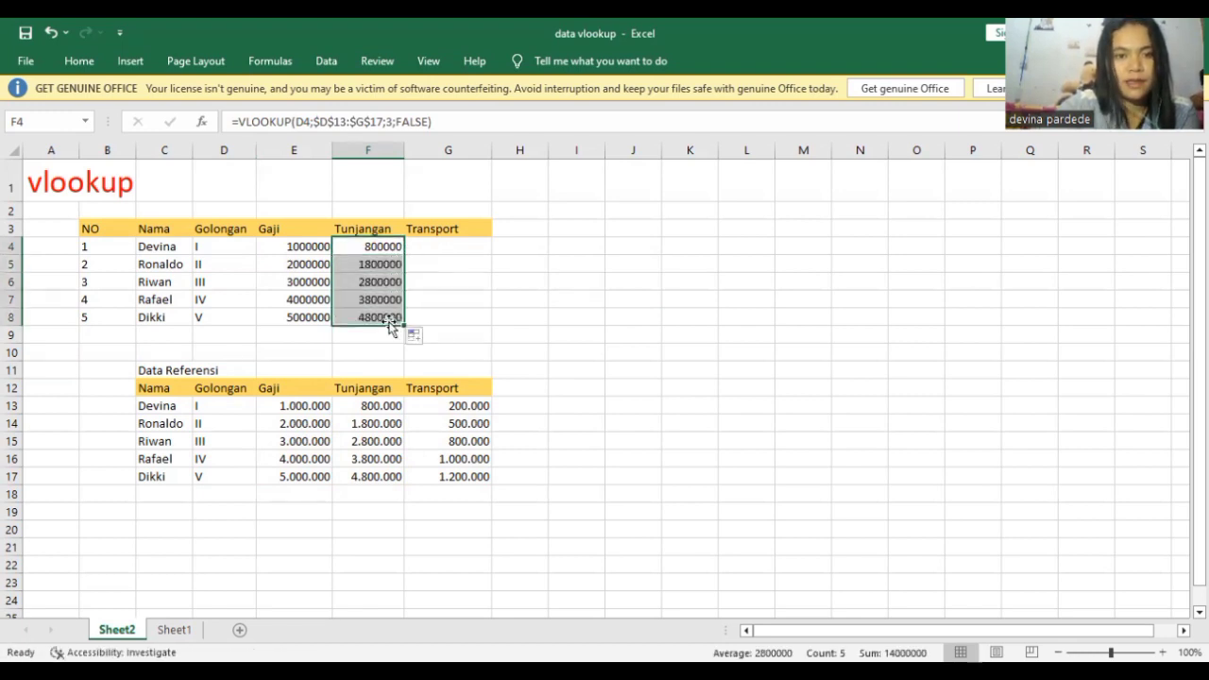
- Start a VLOOKUP formula in G4 under Transport with D4 as lookup value and the absolute range $D$13:$G$17 as table array
click(471, 247)
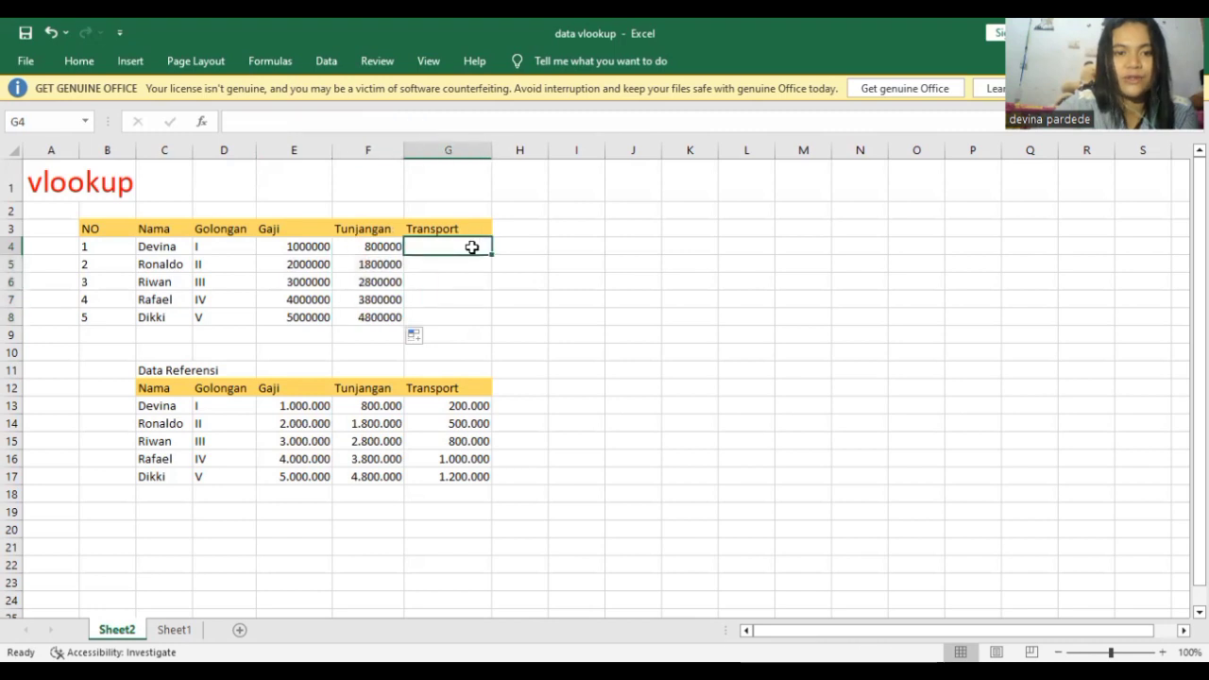
text(=)
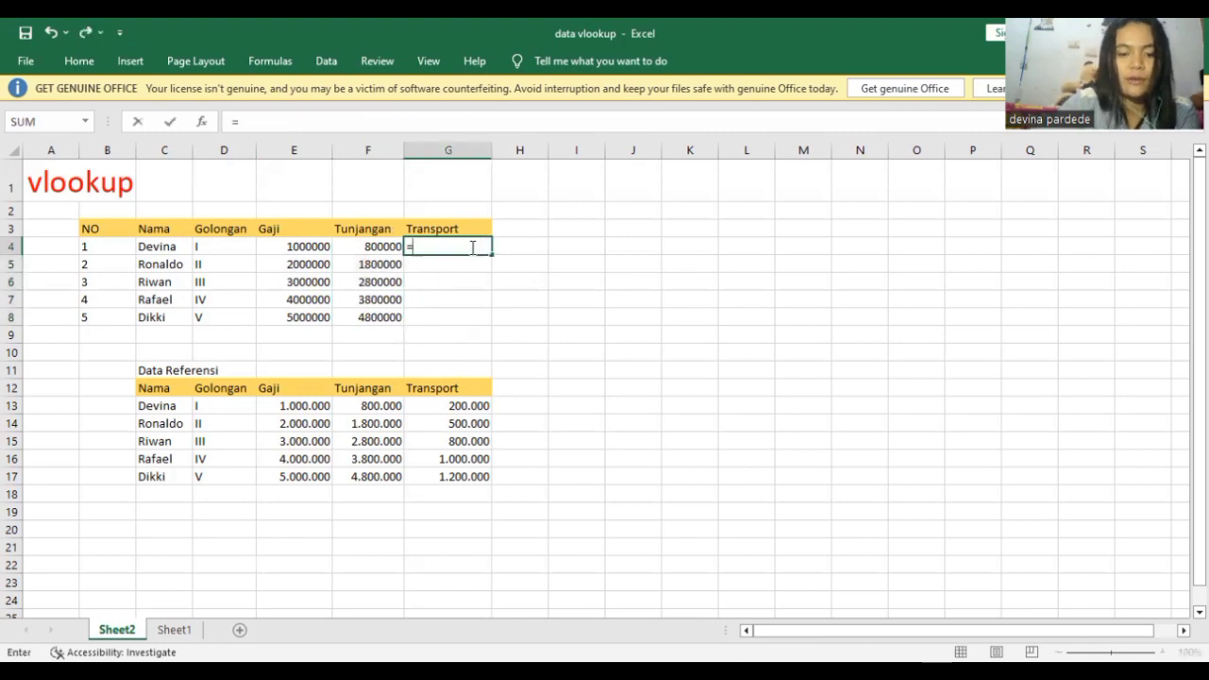
text(vlo)
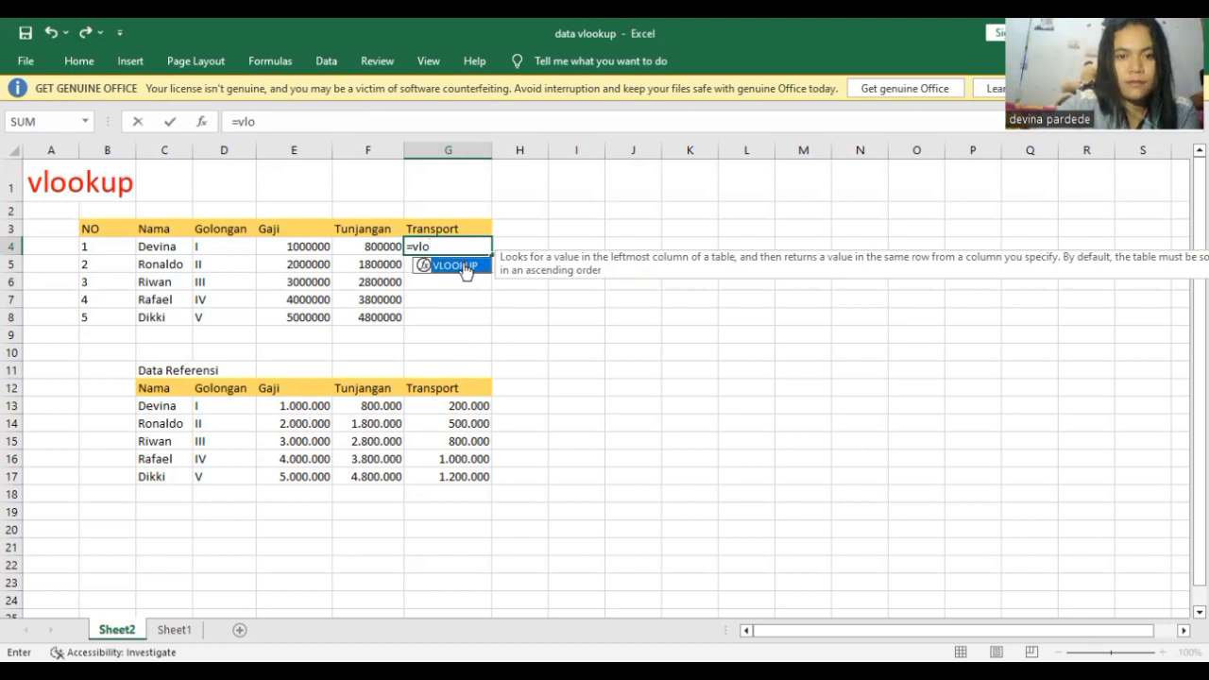
double_click(455, 266)
click(244, 252)
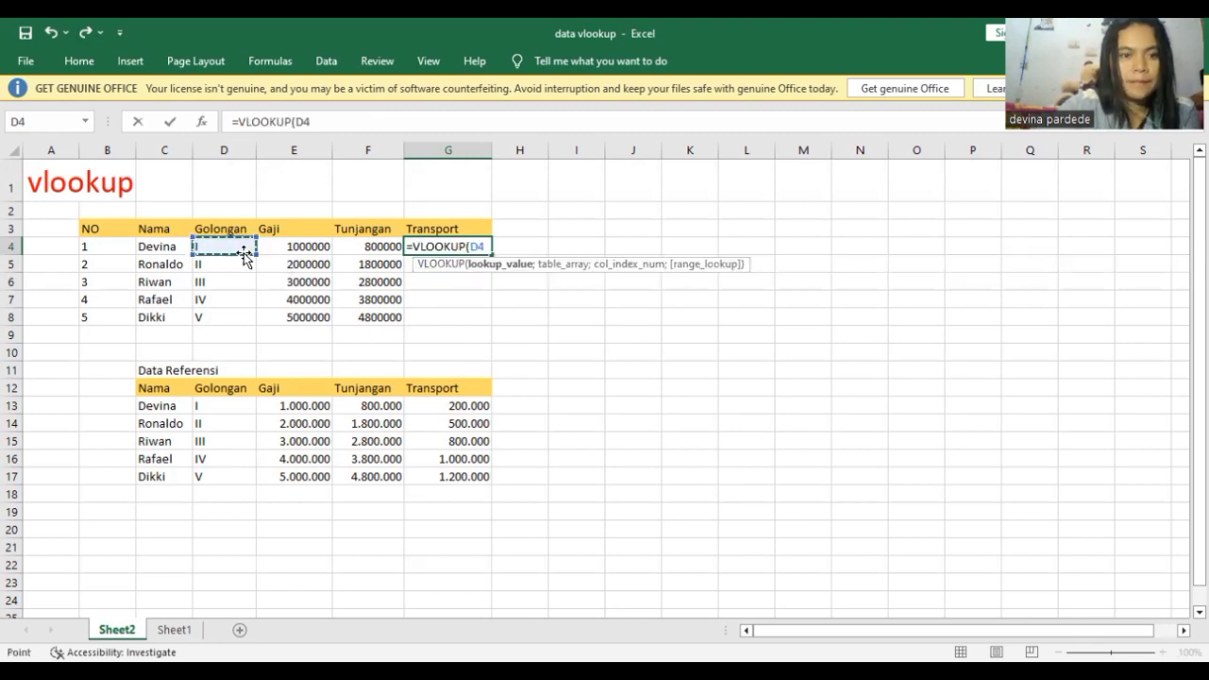
text(;)
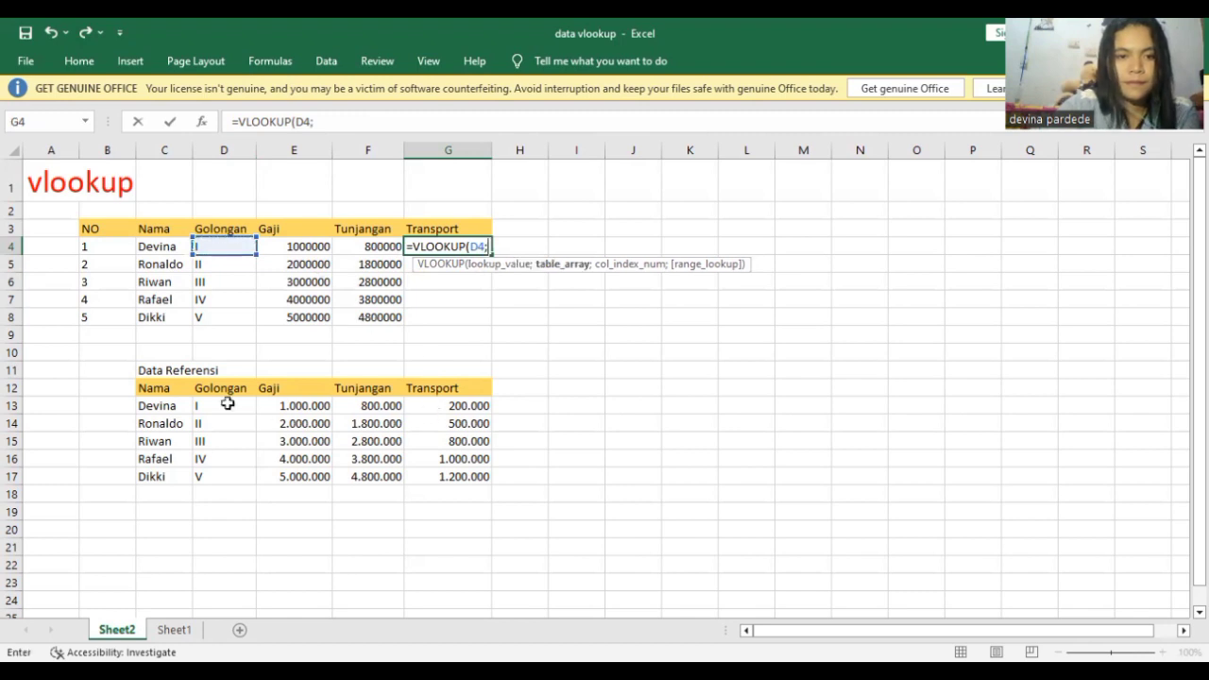
drag(200, 404, 432, 465)
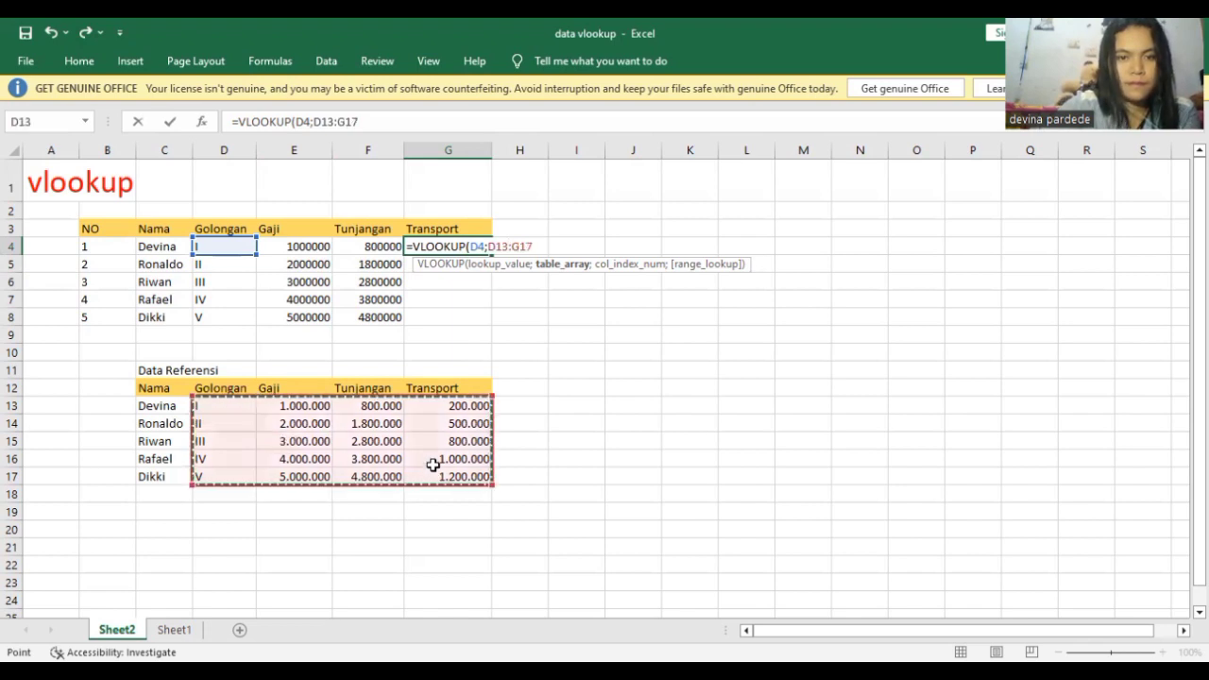
key(F4)
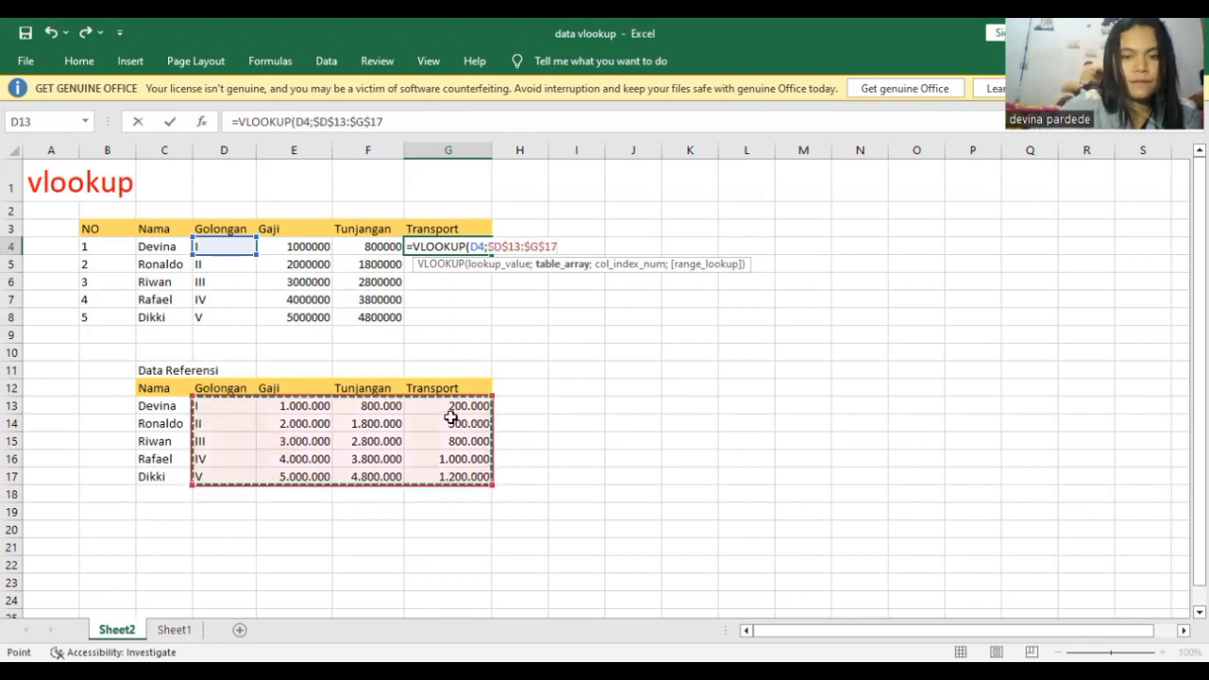
- Complete the G4 formula with column index 4 and FALSE for exact match, and fill it down through G8
text(;4)
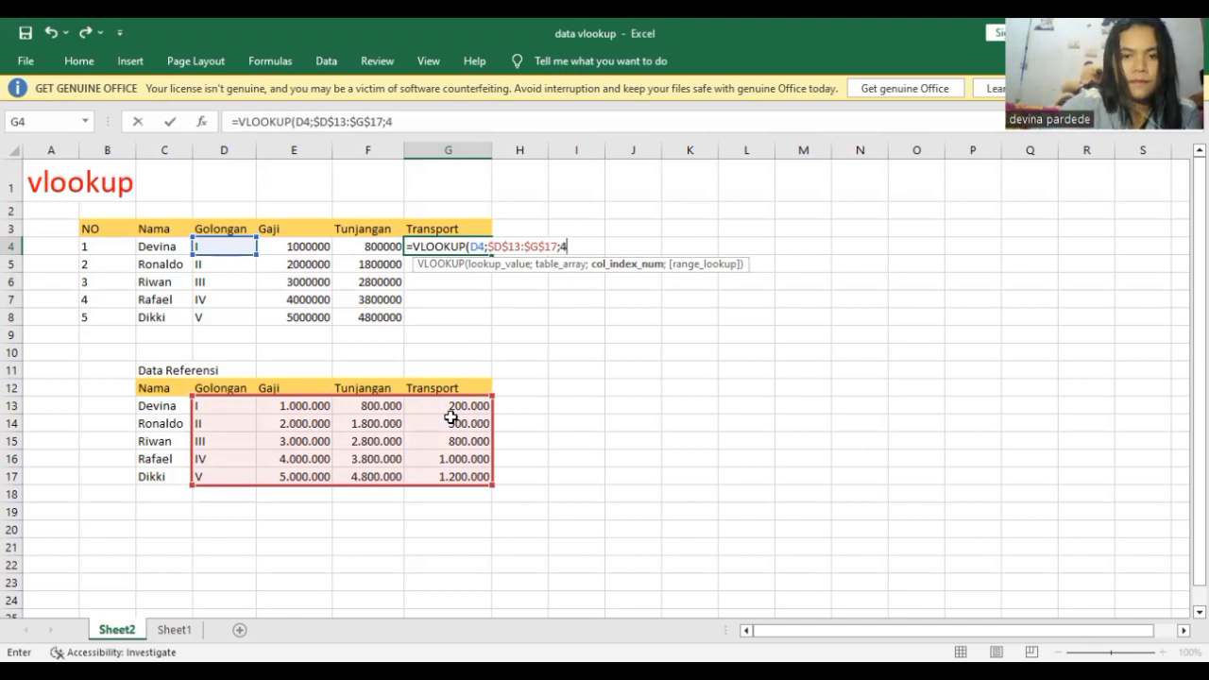
text(;)
click(610, 288)
double_click(610, 288)
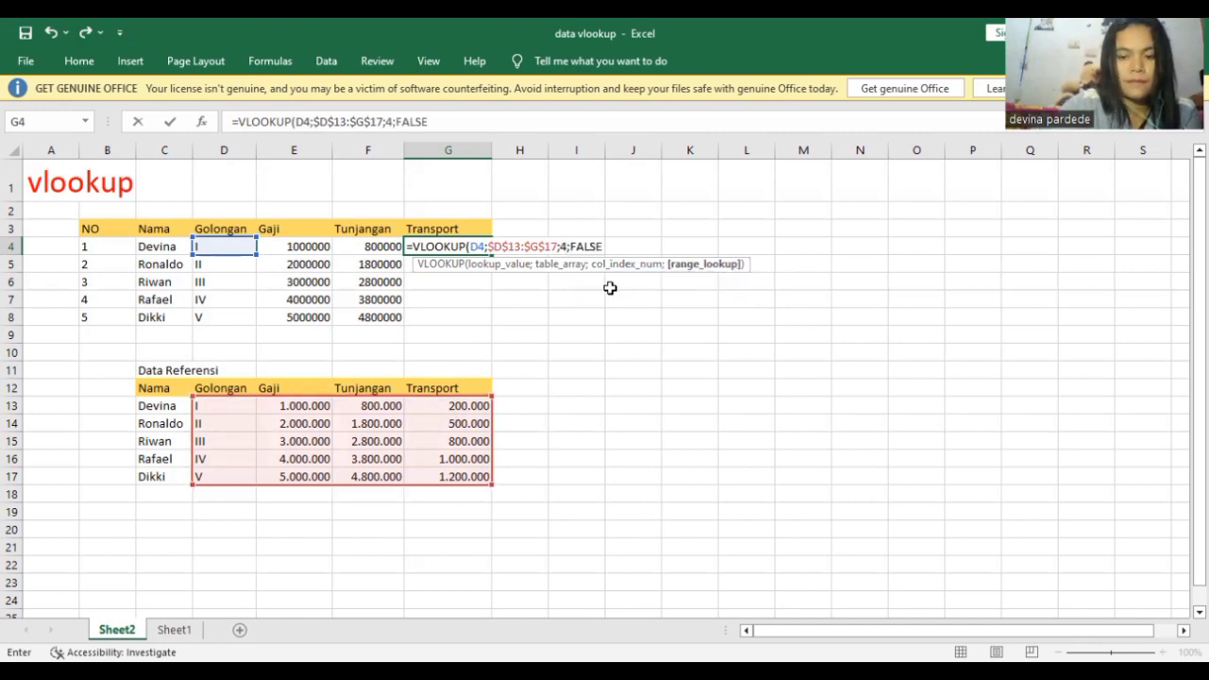
key(Return)
click(441, 242)
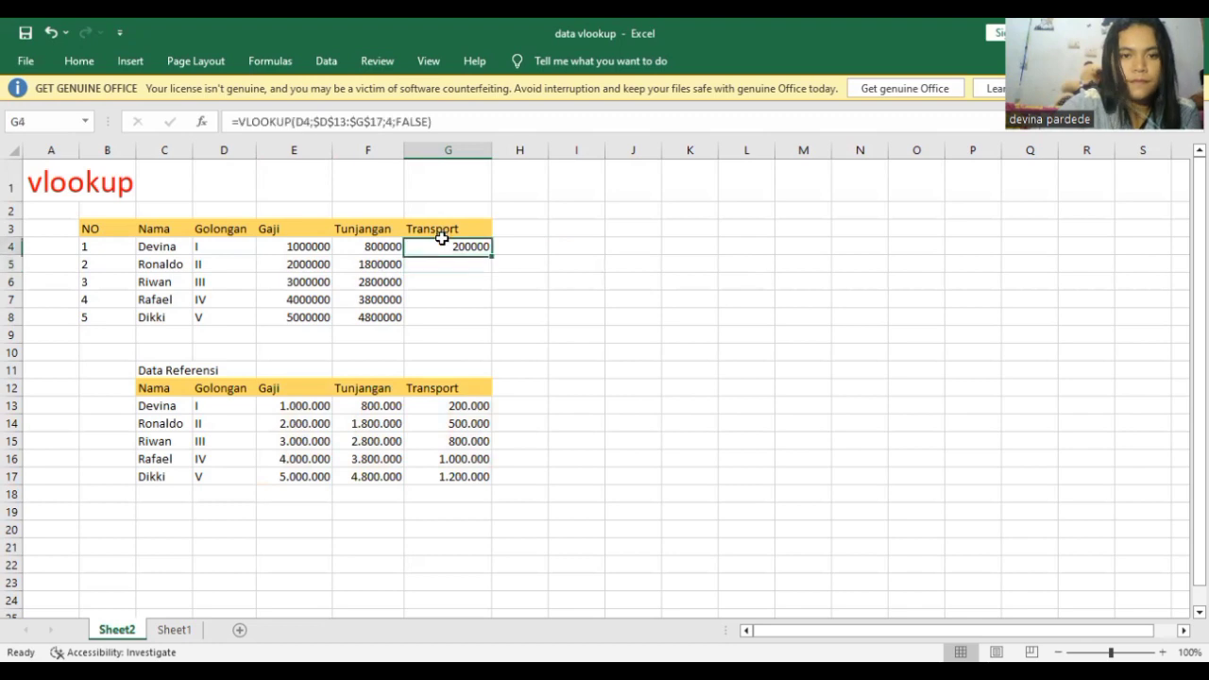
drag(491, 255, 480, 319)
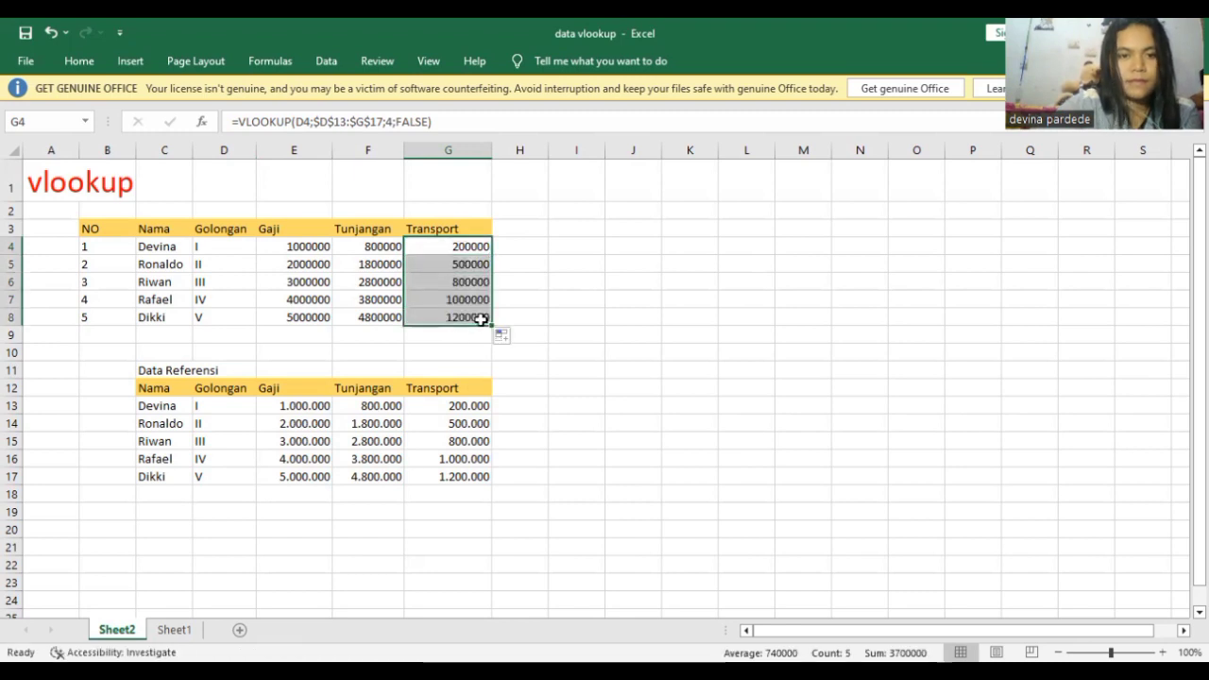
click(450, 348)
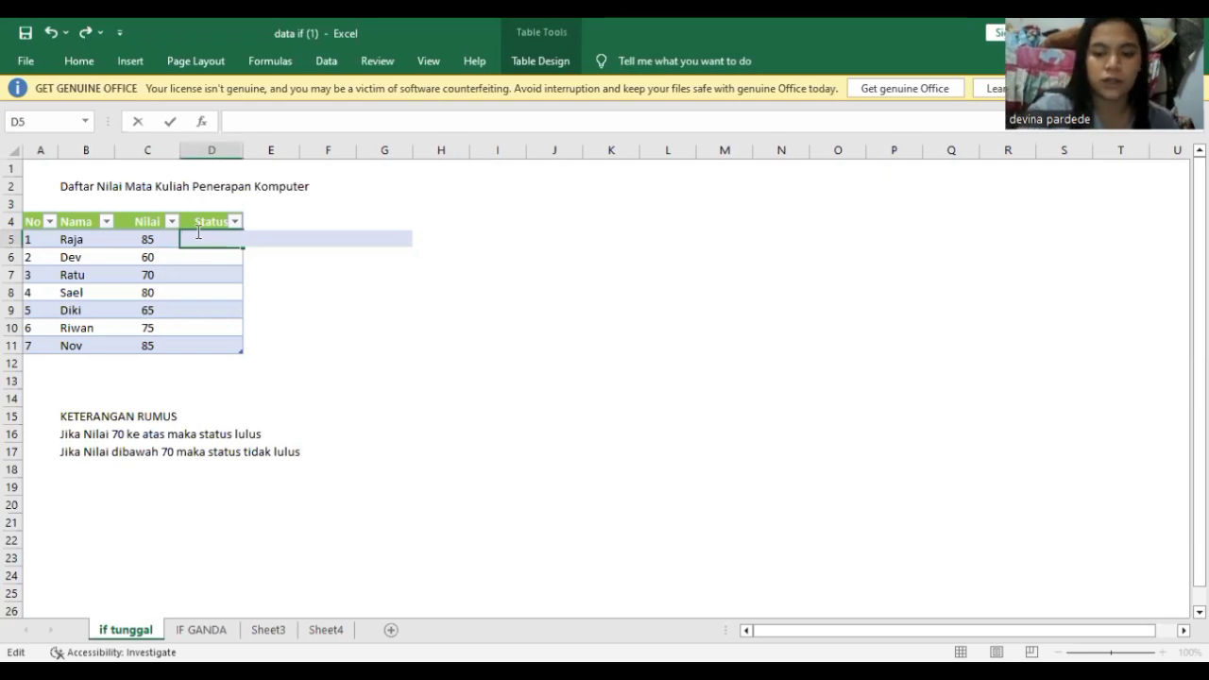
text(i)
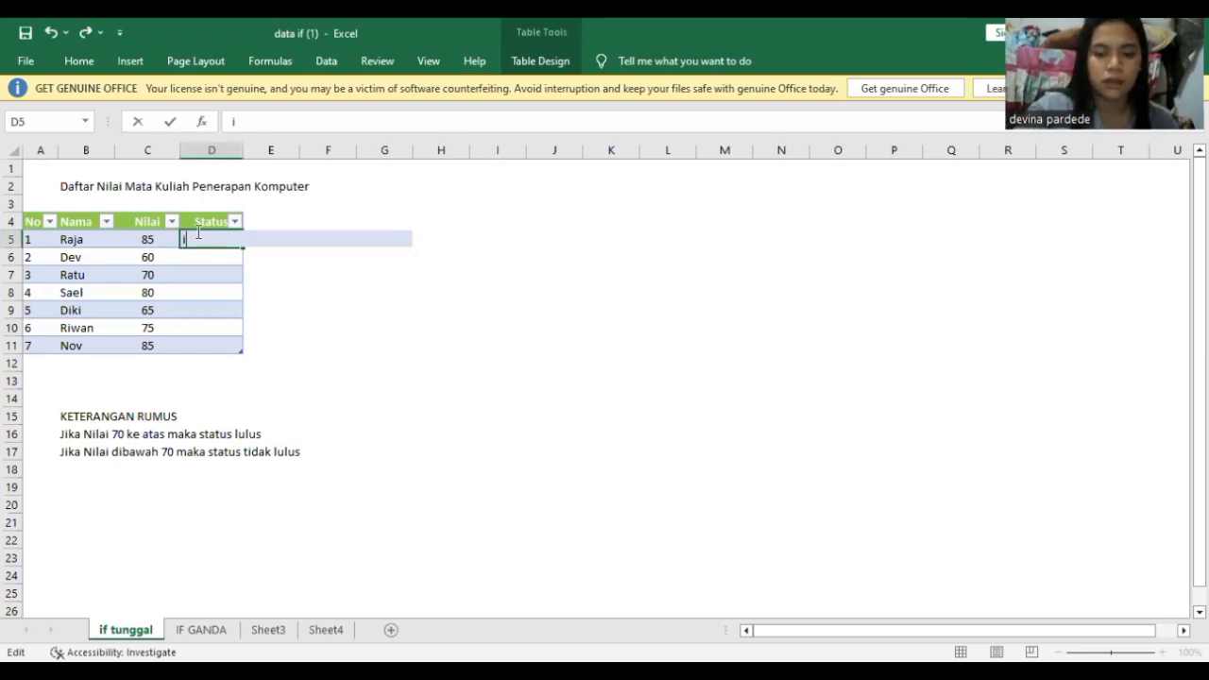
text(=if)
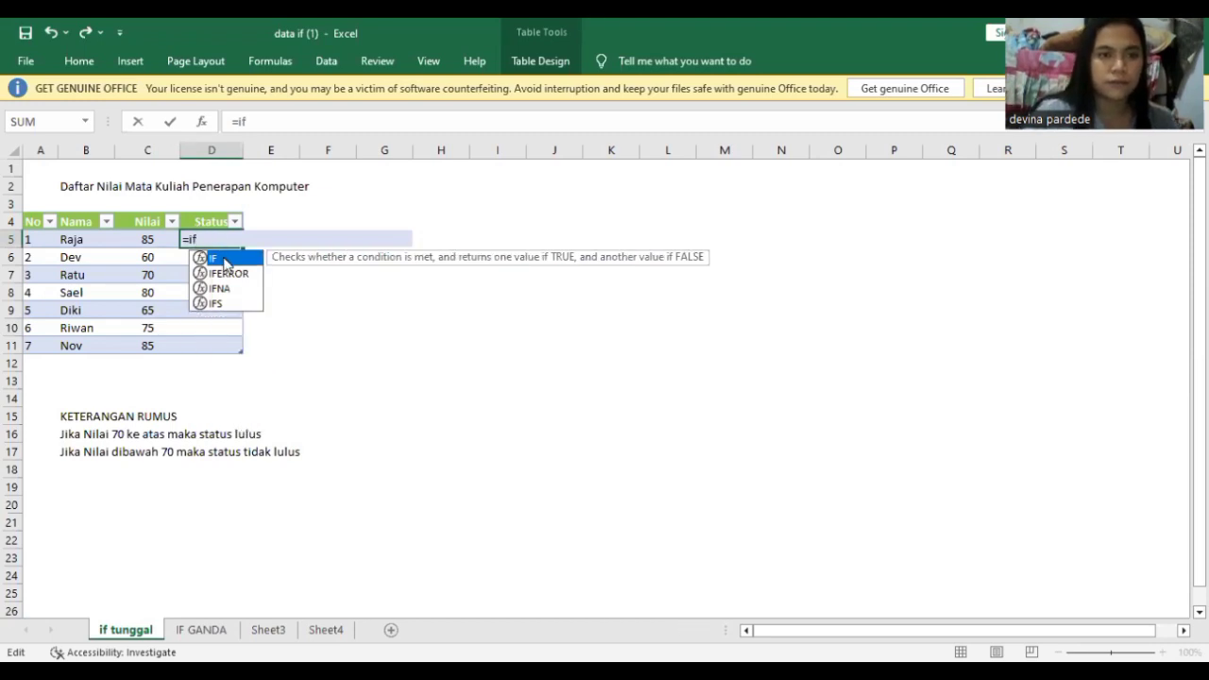
key(Tab)
click(149, 241)
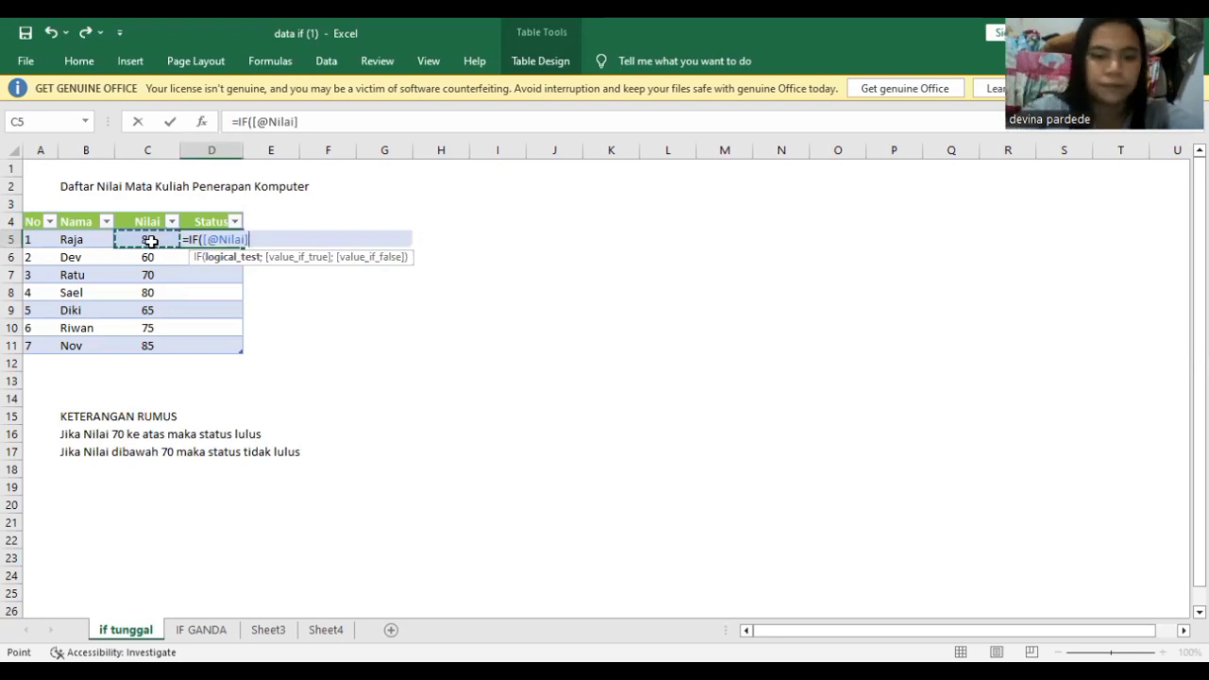
text(>)
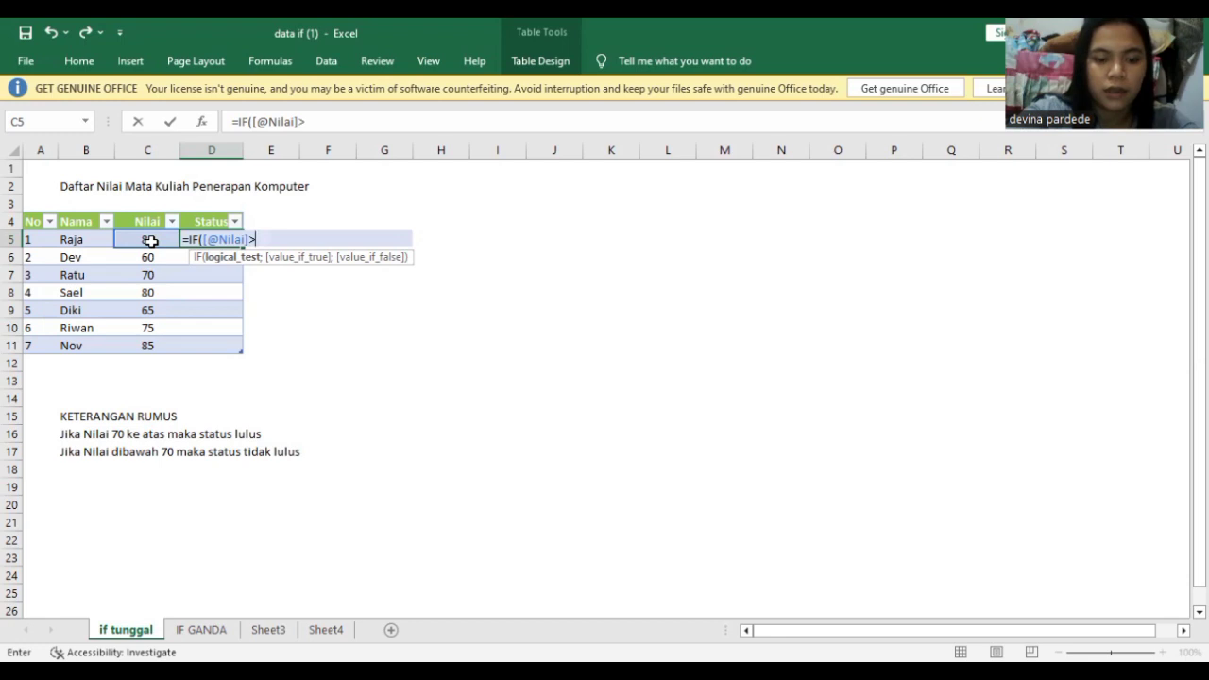
text(70;)
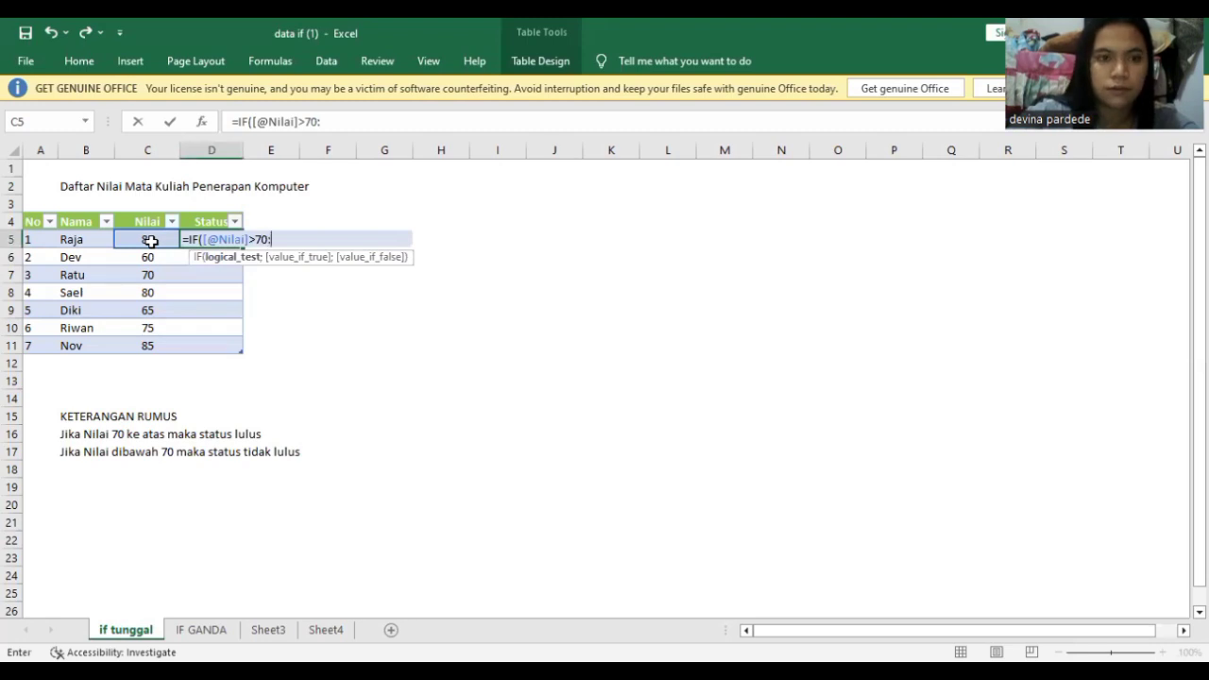
key(BackSpace)
text(;)
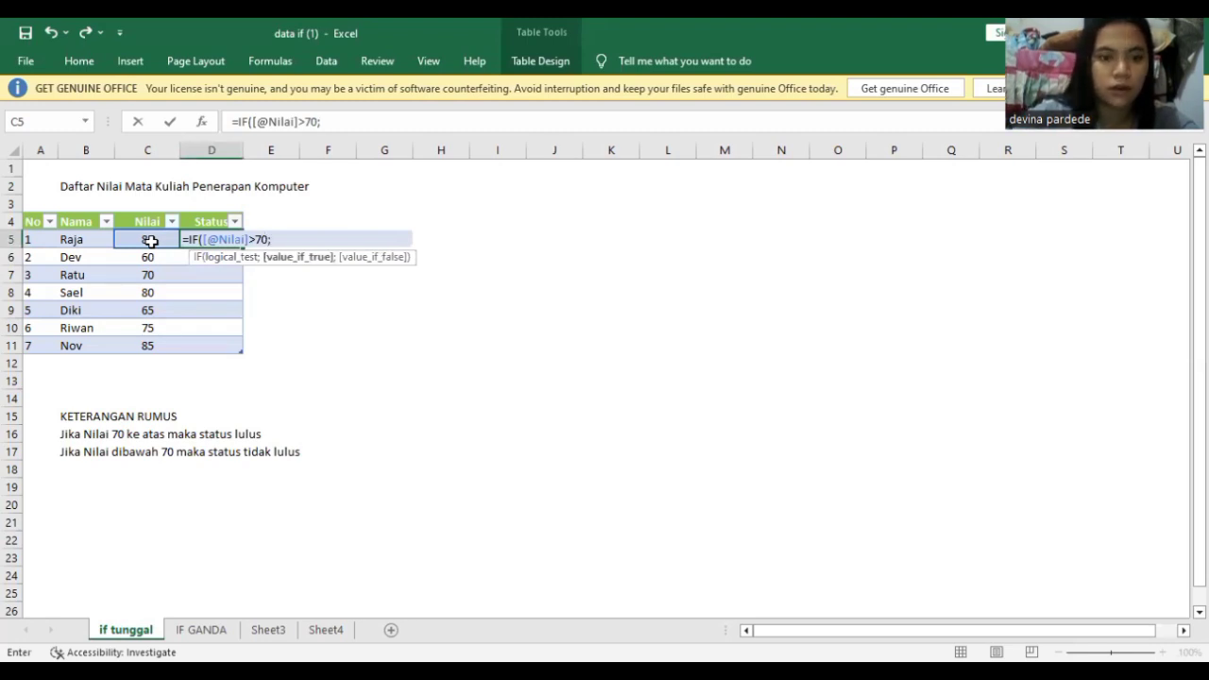
- Add "Lulus" as the value if true in the D5 formula
text(")
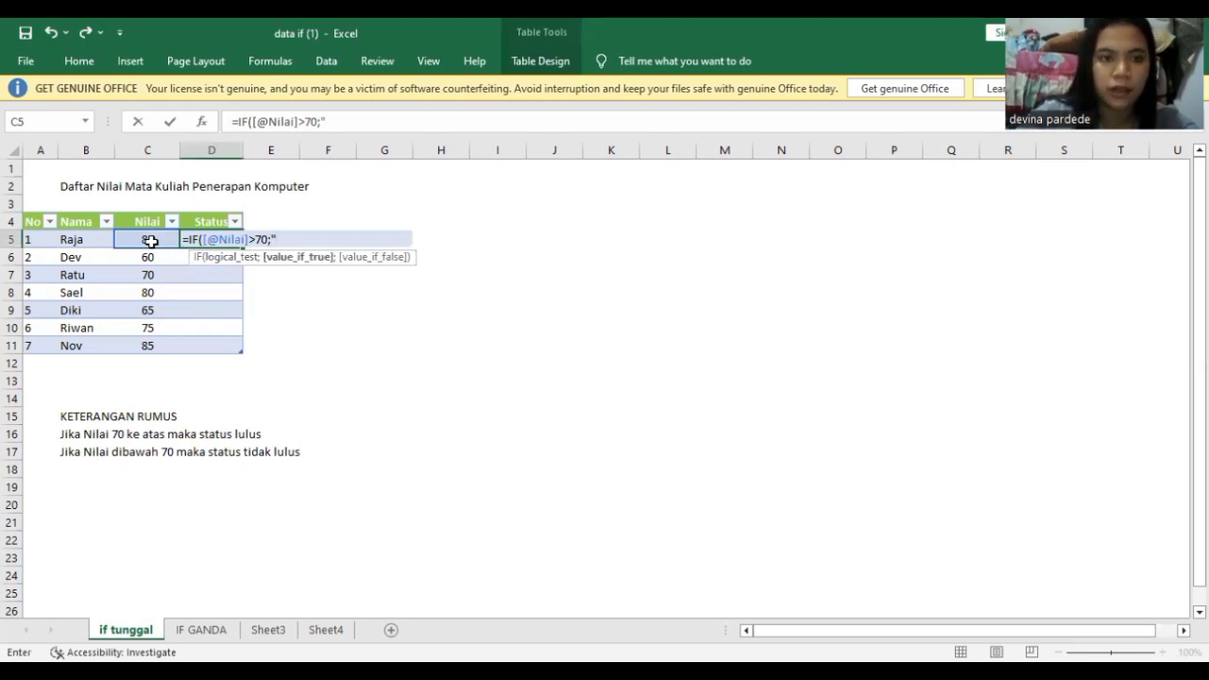
text(L)
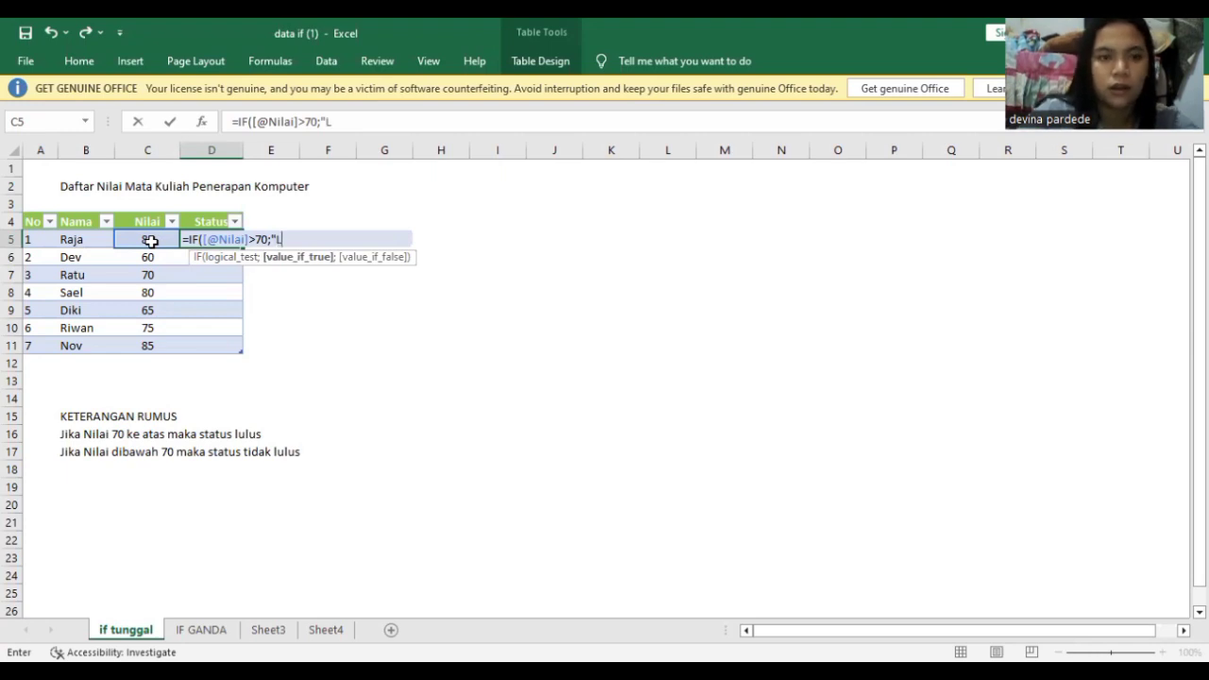
text(ulus")
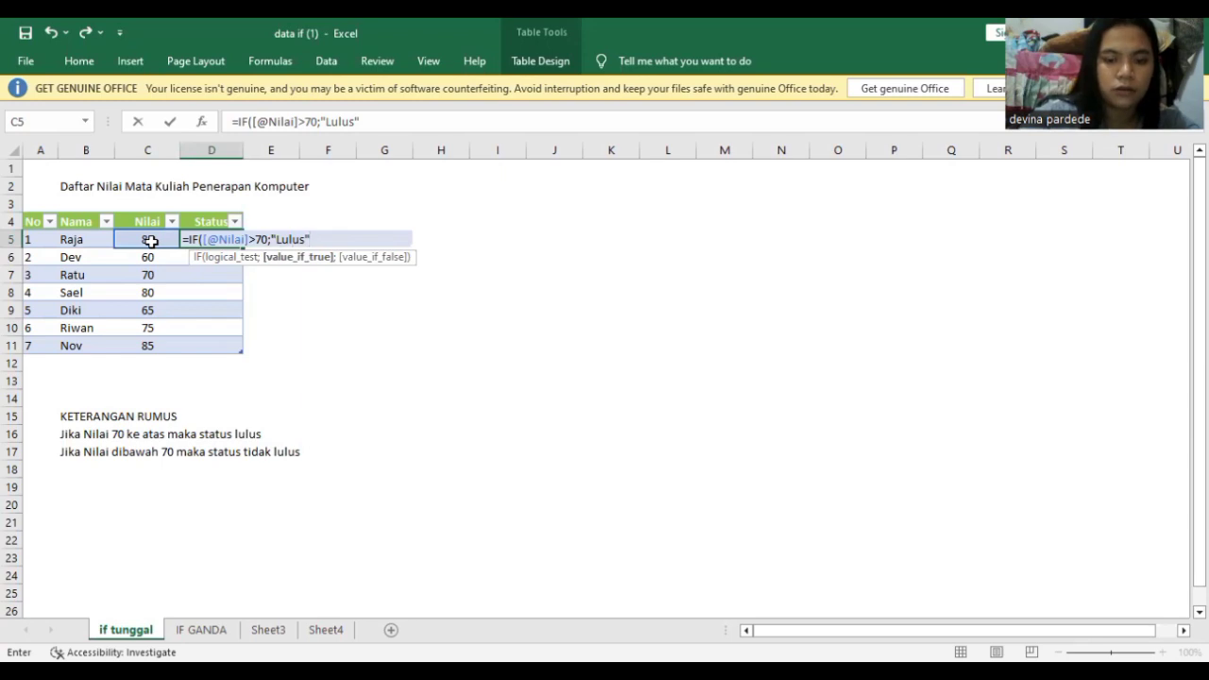
text(;)
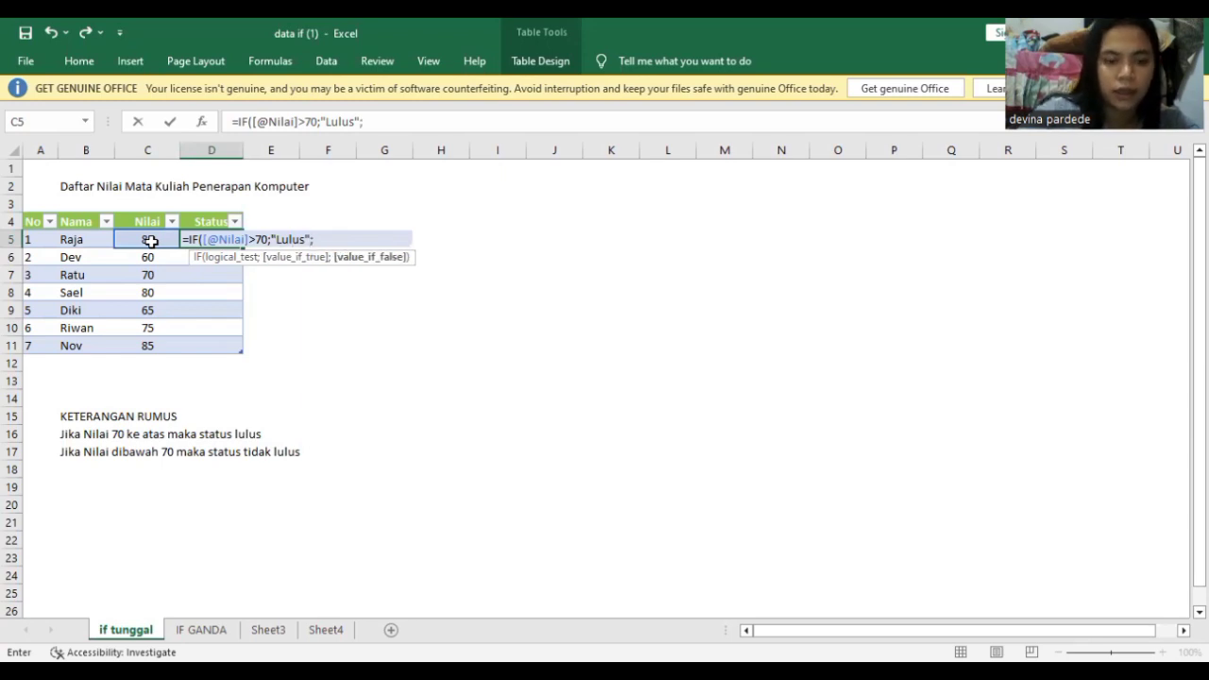
- Complete the D5 formula with "Tidak Lulus" as the value if false, and enter it for the Status column
text(")
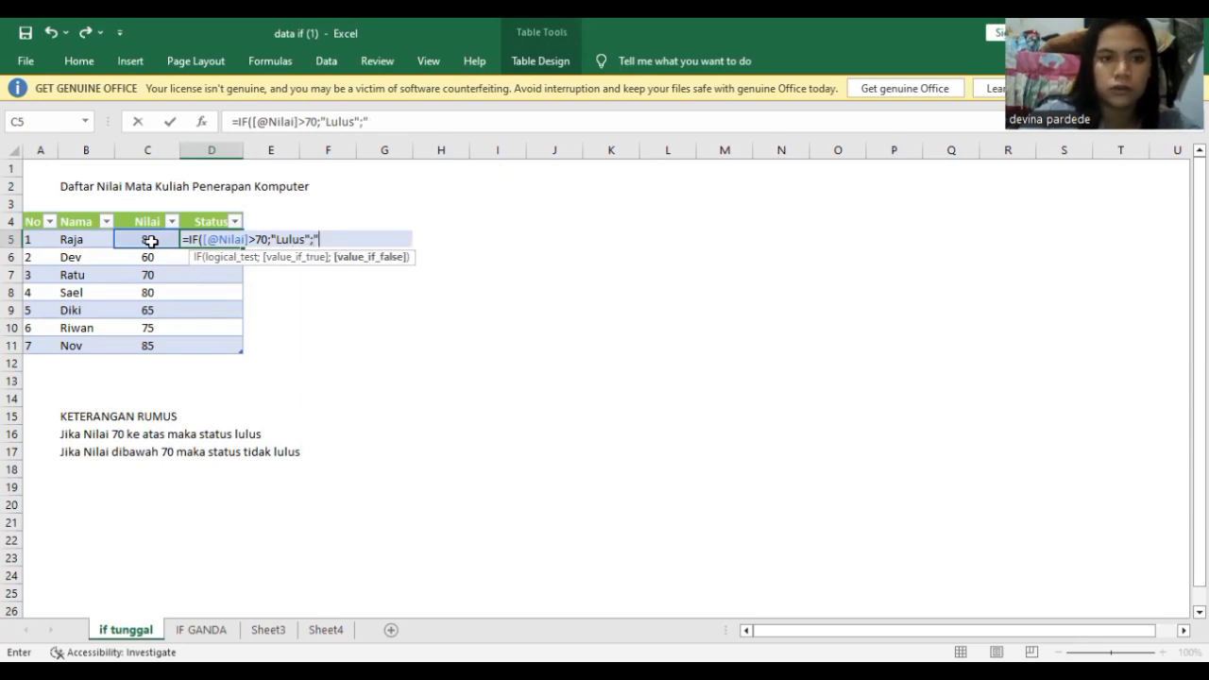
text(t)
key(BackSpace)
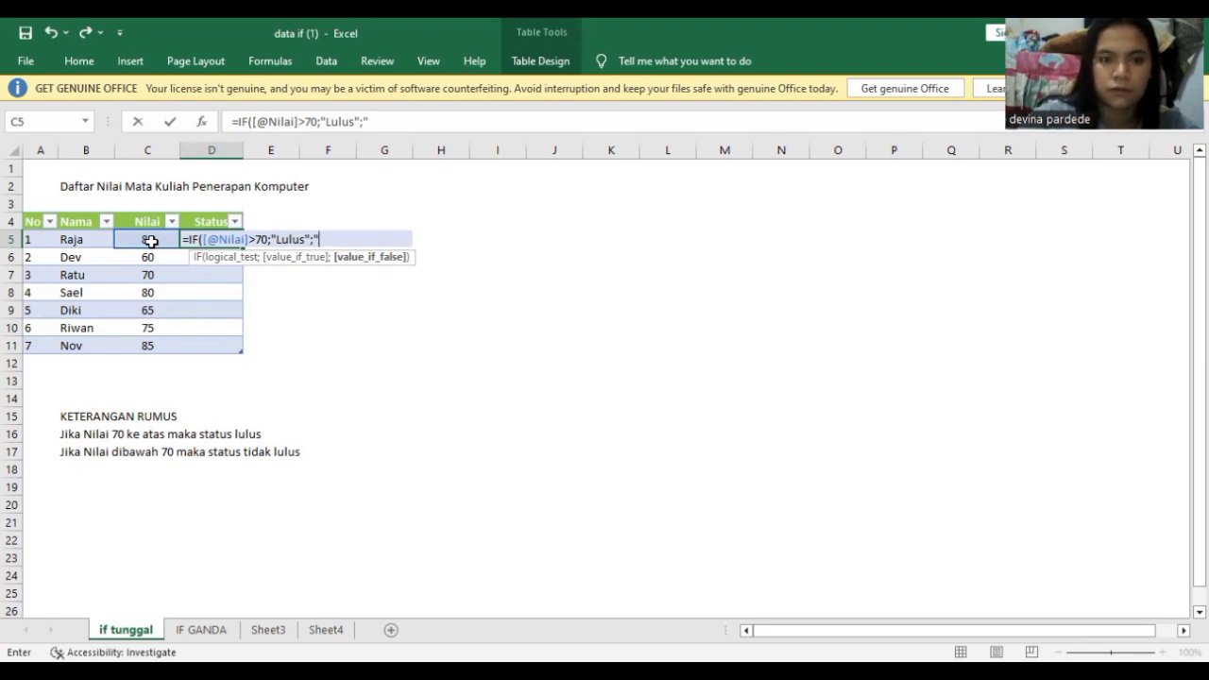
text(t)
key(BackSpace)
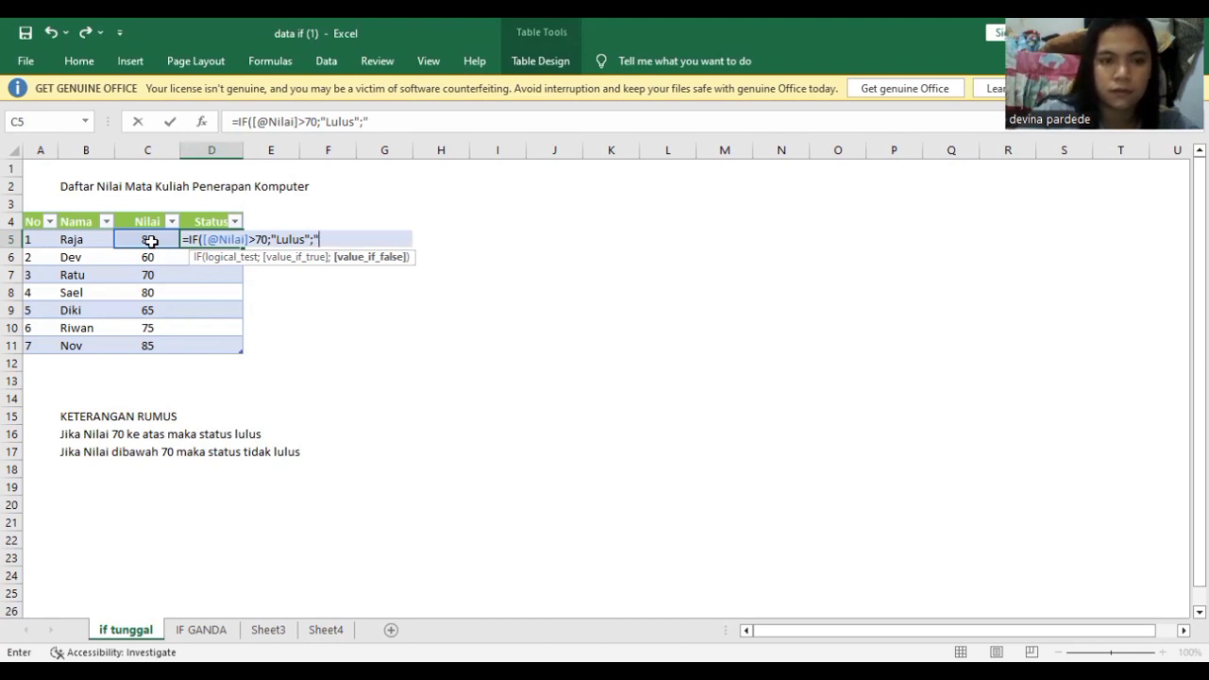
text(Tidak)
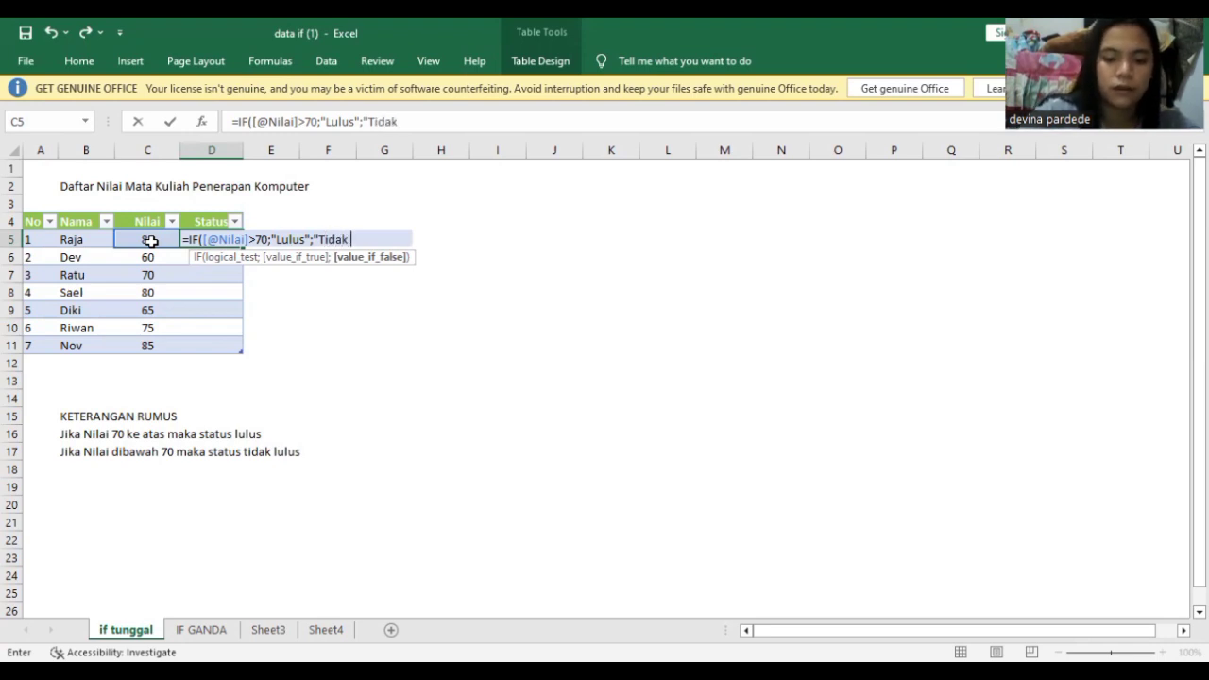
text( Lulus)
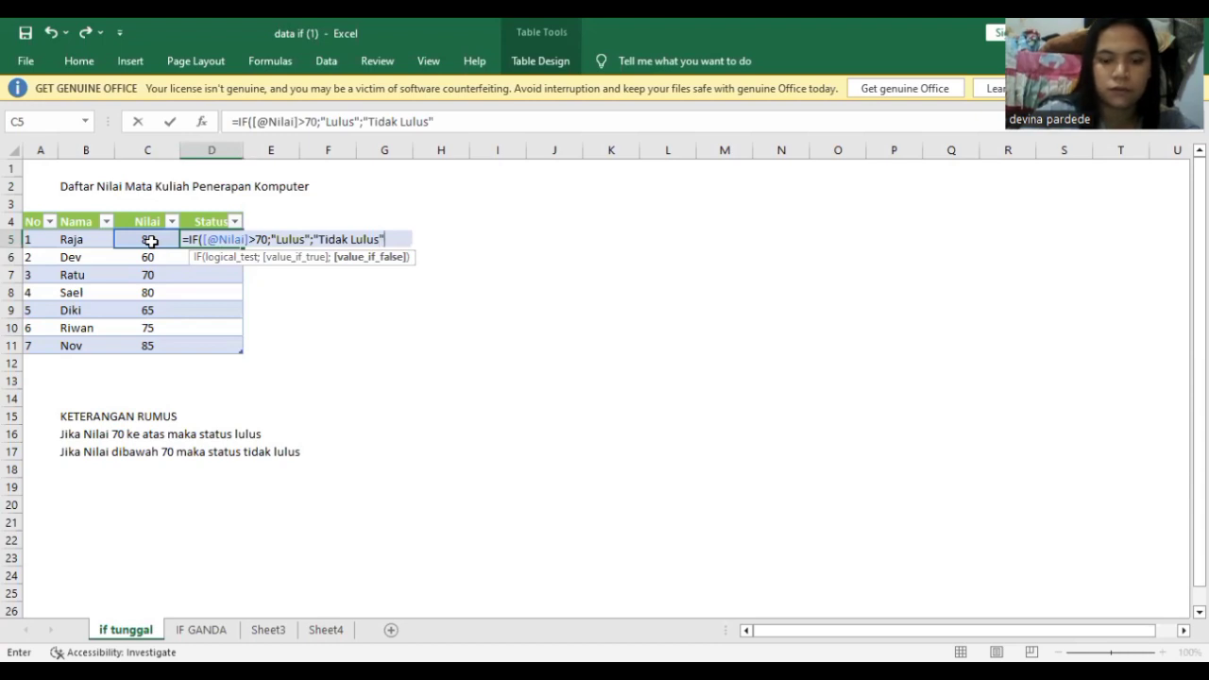
text("))
key(Return)
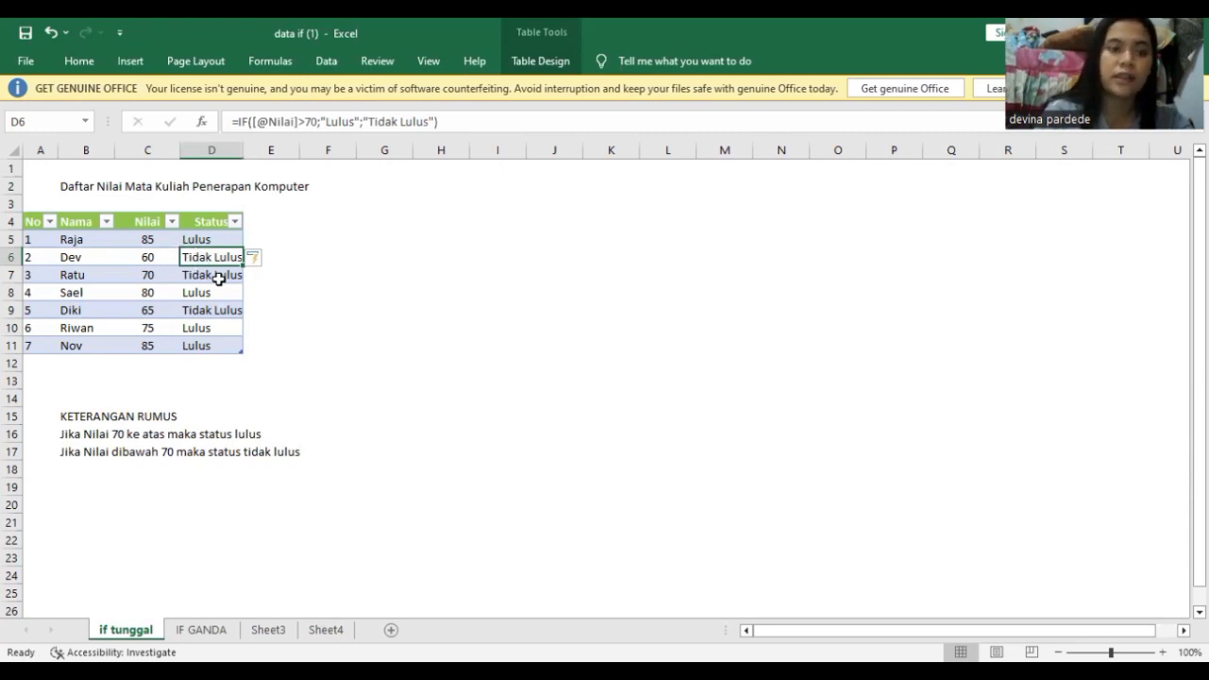
key(ctrl+Page_Down)
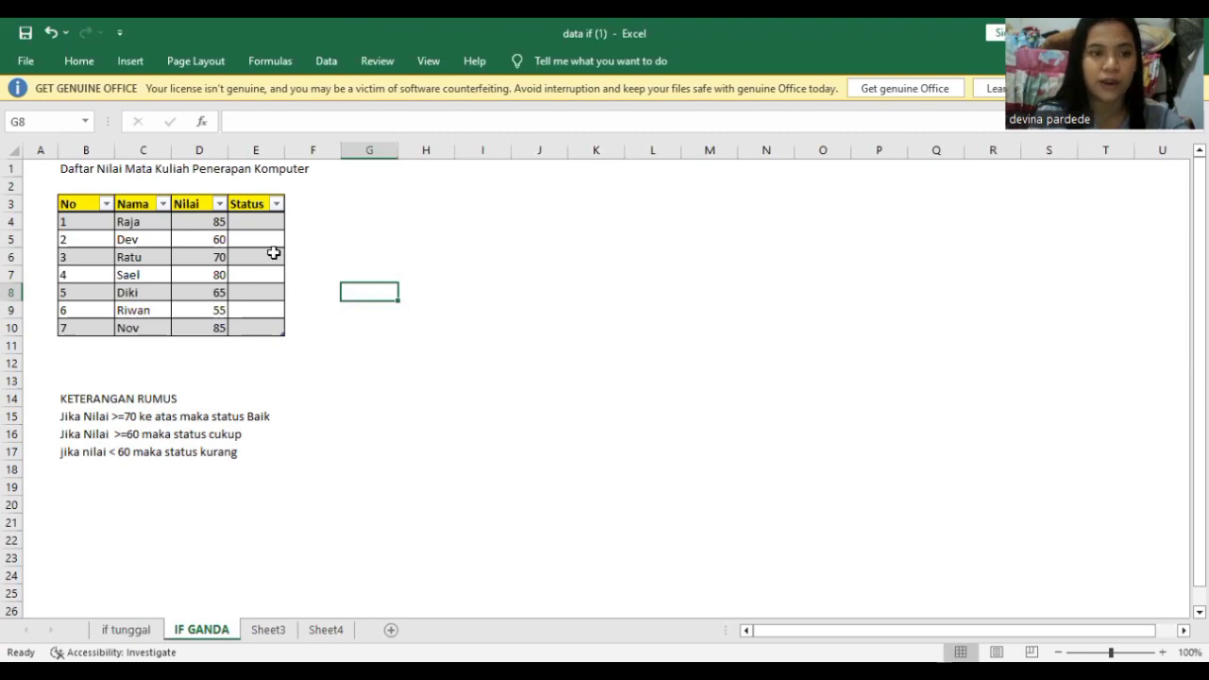
click(260, 222)
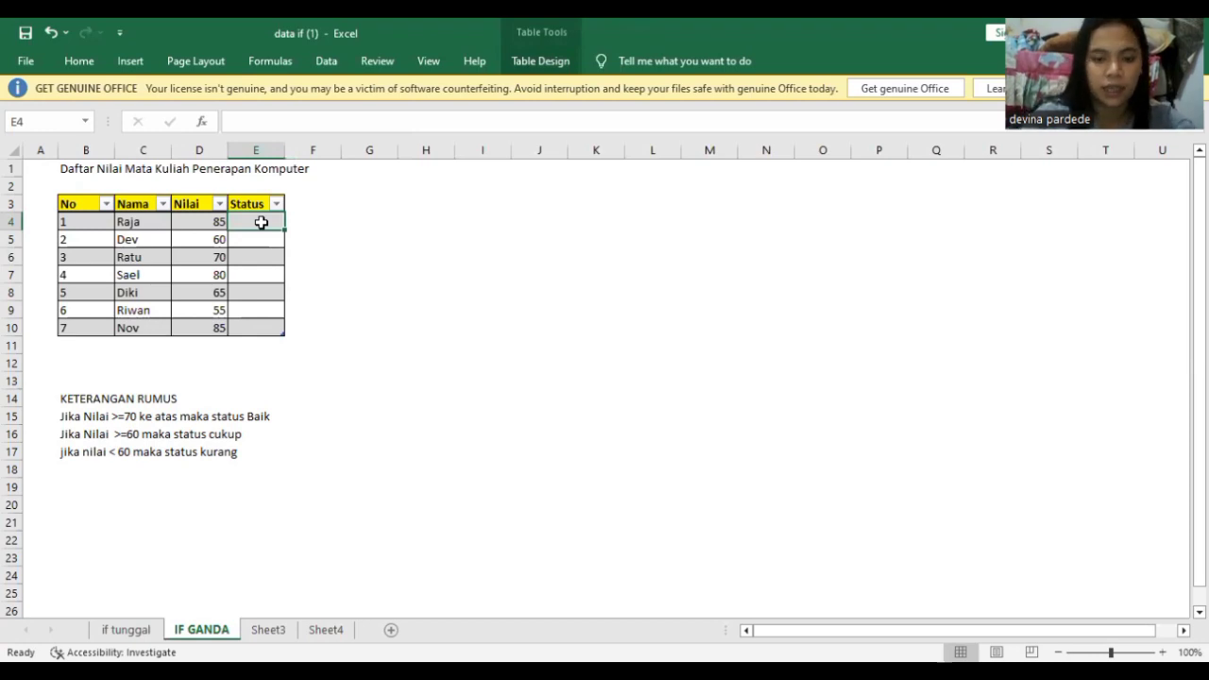
text(=)
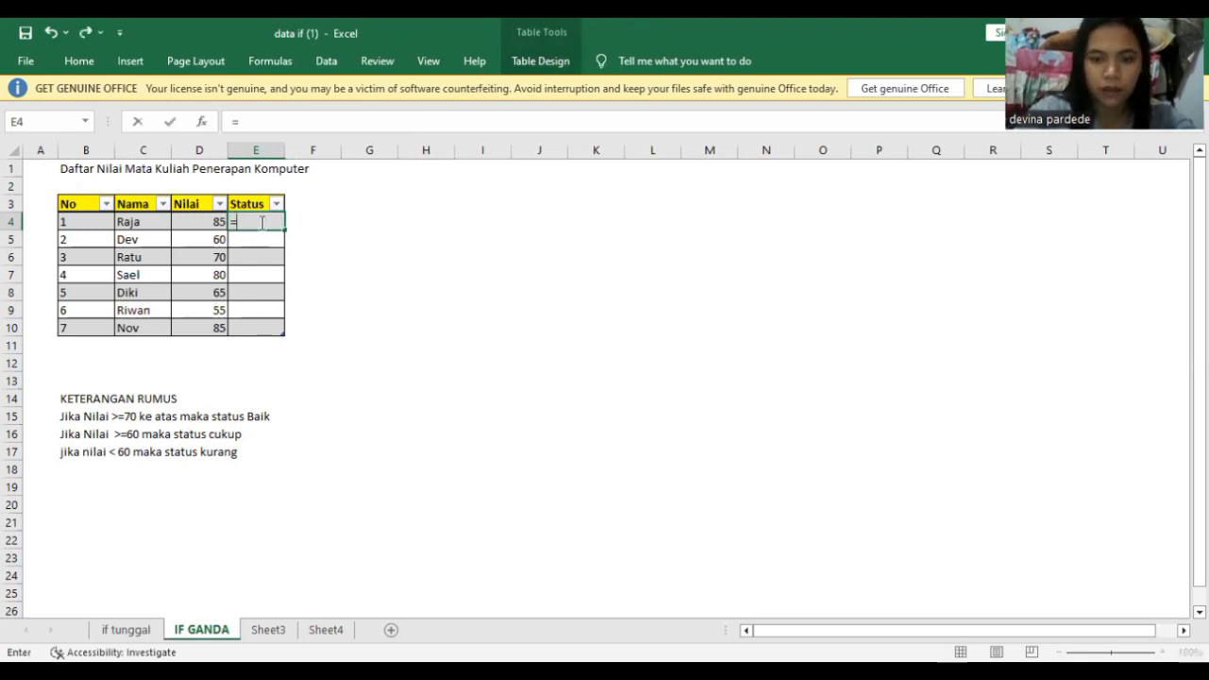
text(i)
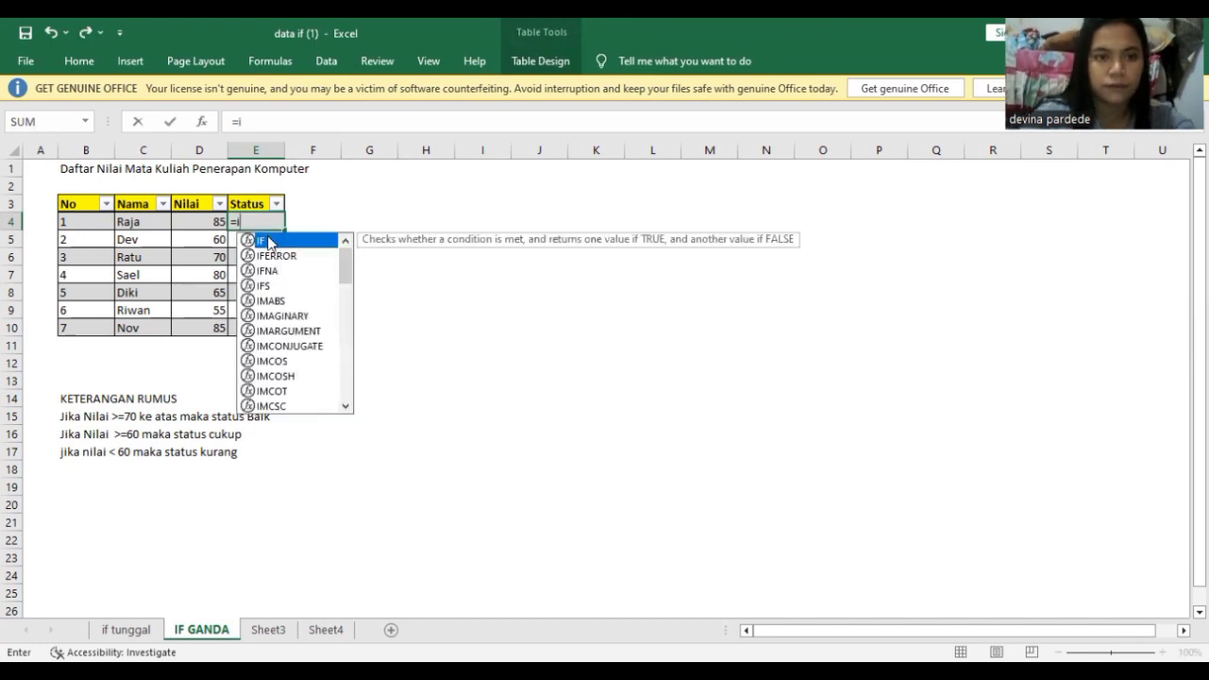
double_click(269, 241)
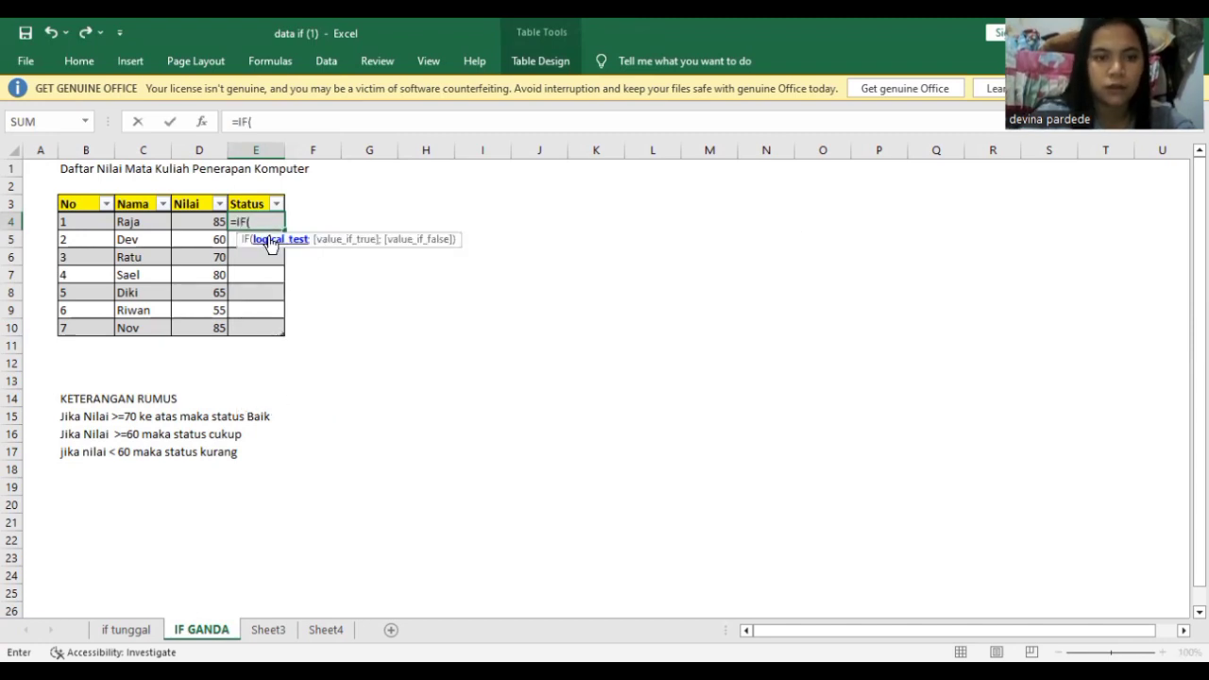
click(217, 221)
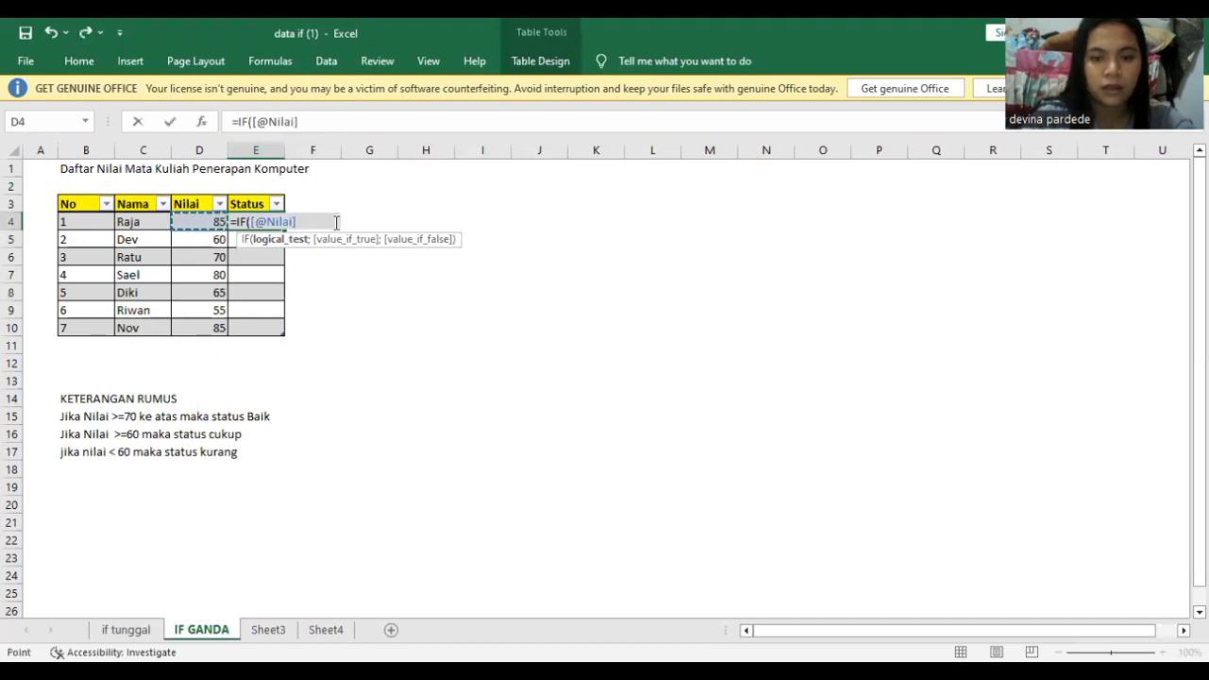
text(>)
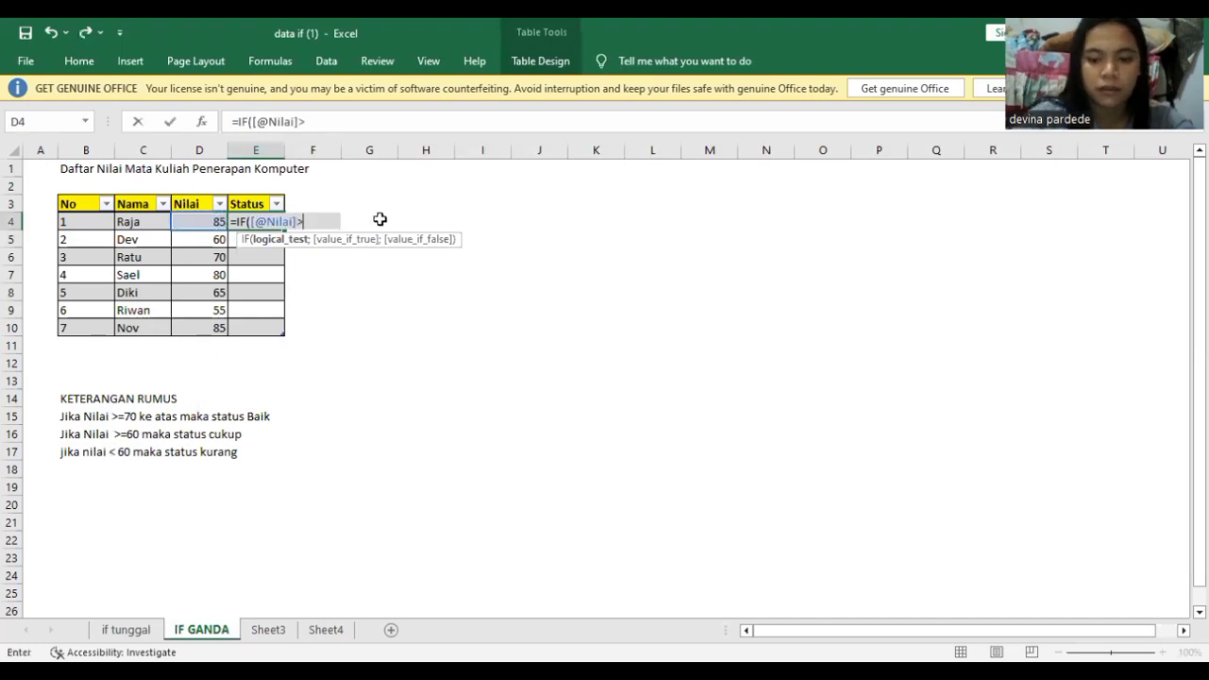
text(=)
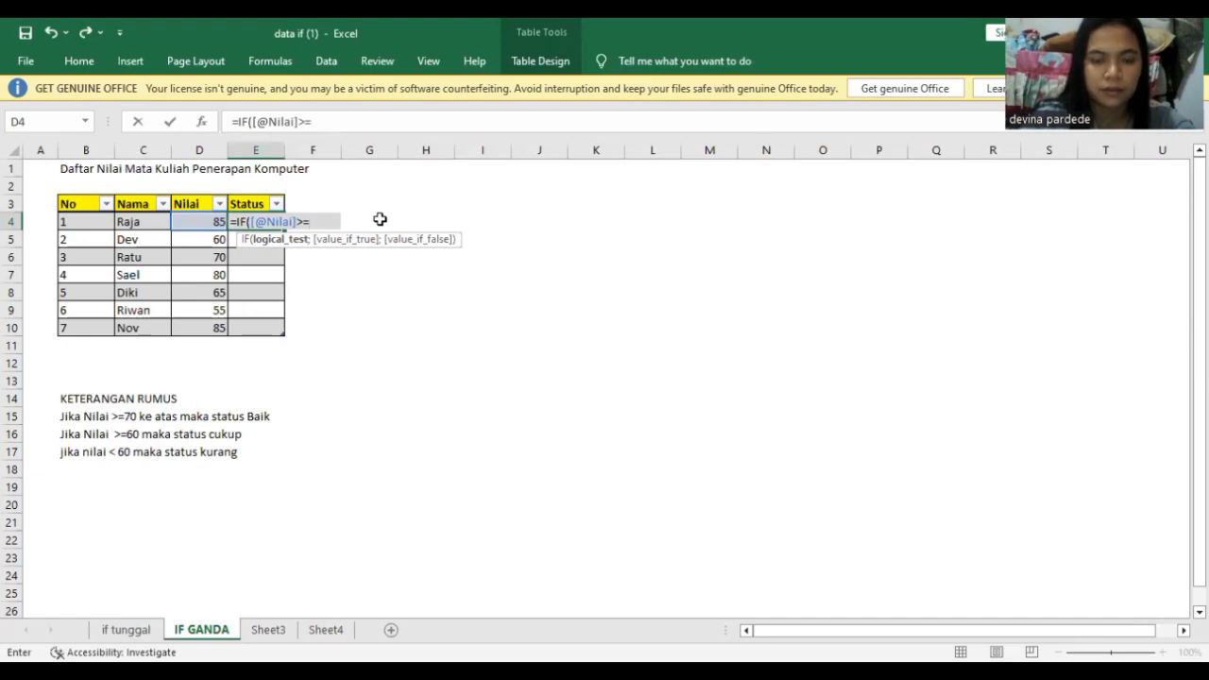
text(70)
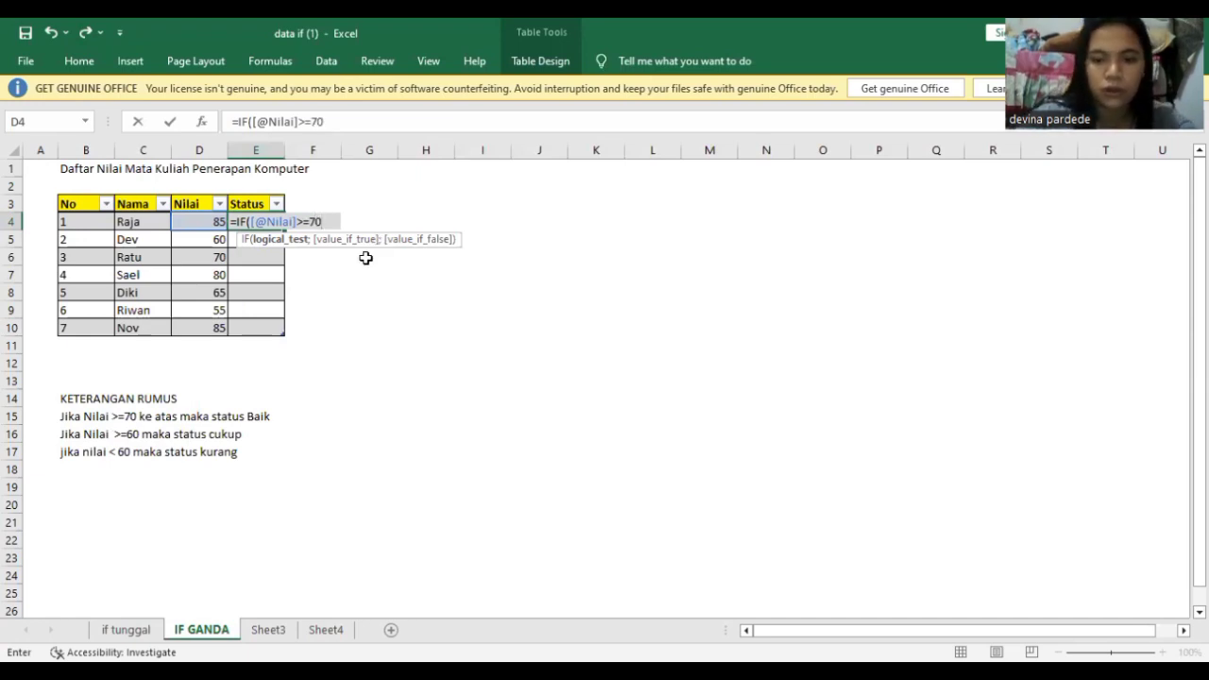
- Try to add "Baik" as the value if true and a nested IF as the value if false in the E4 formula
text(')
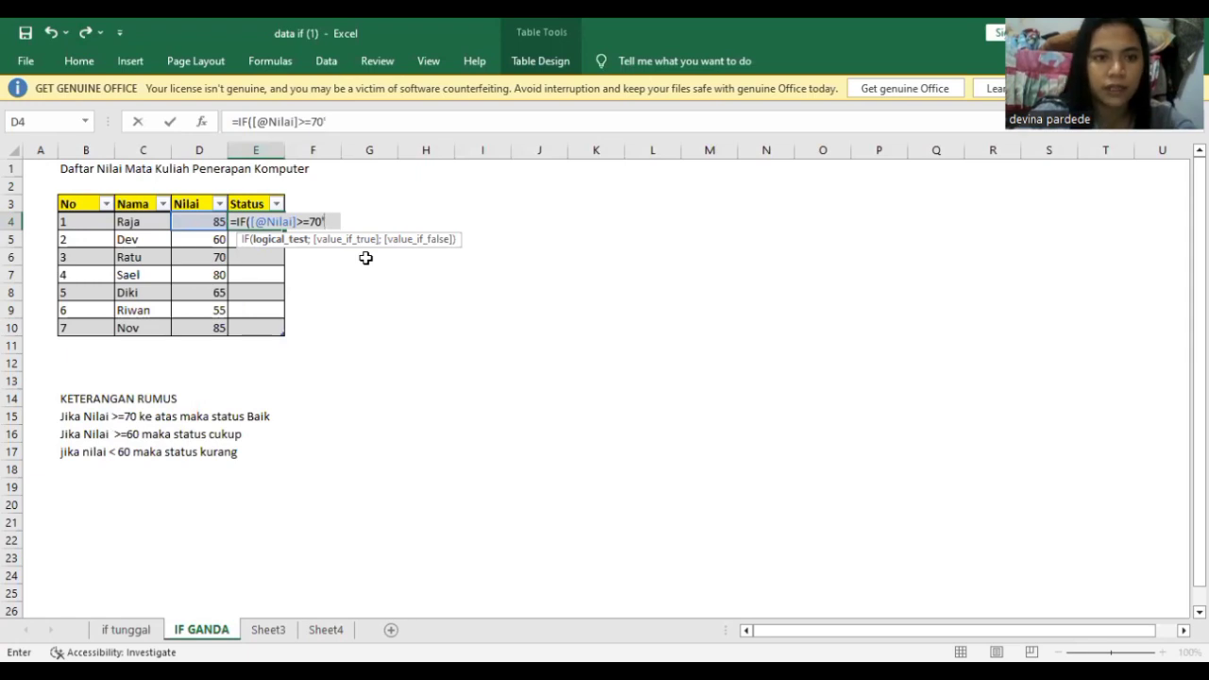
text(")
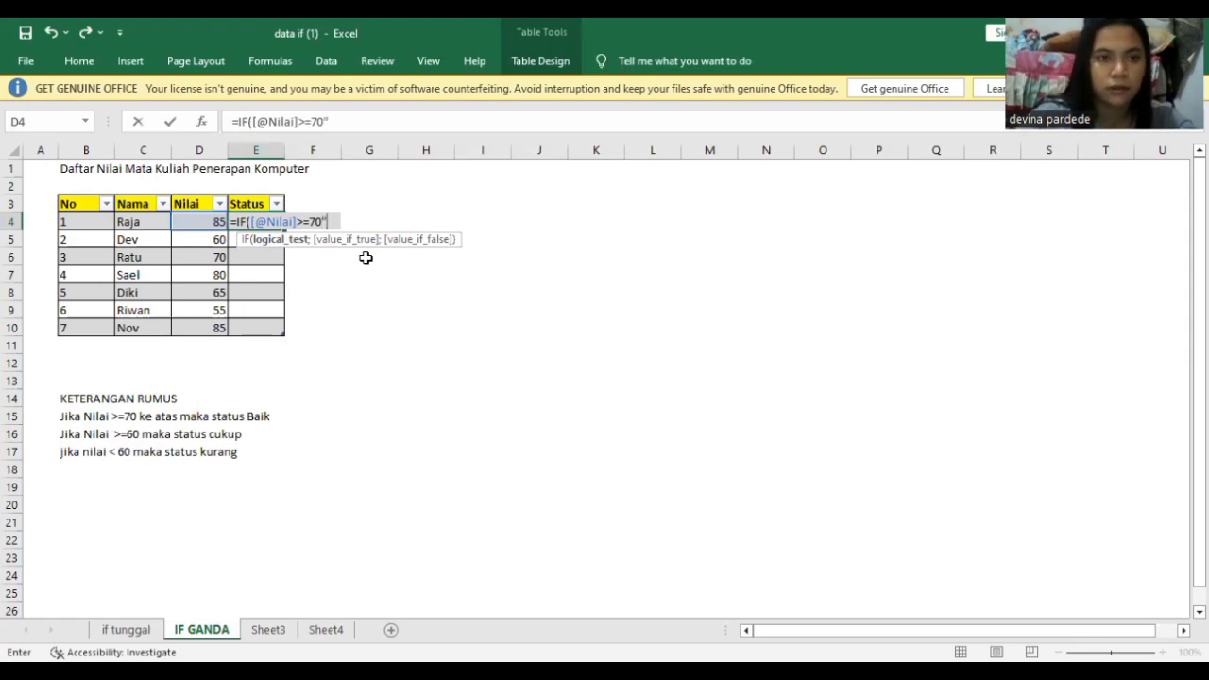
key(BackSpace)
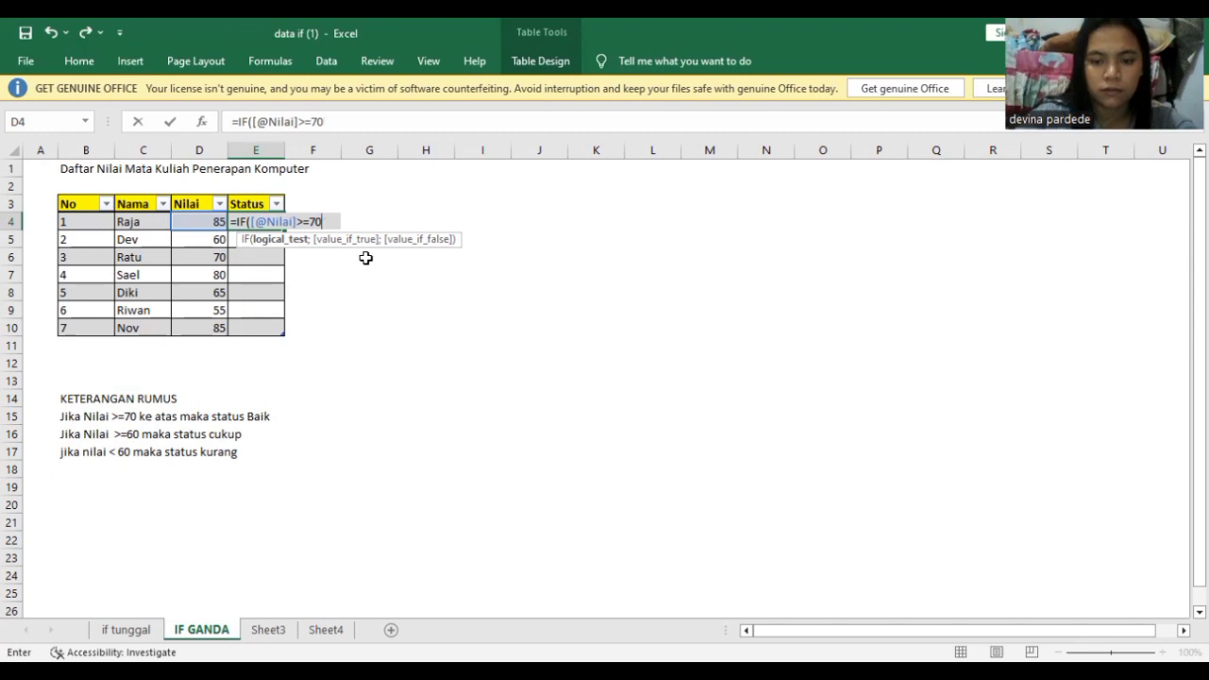
text(;)
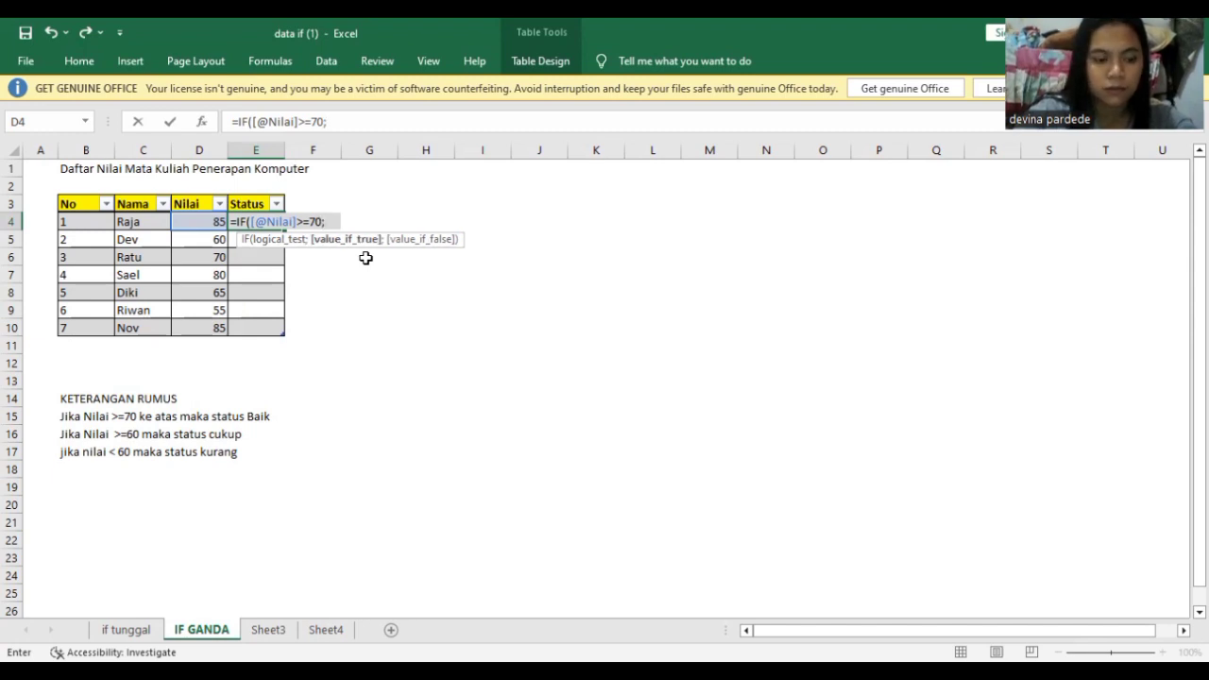
text("Baik)
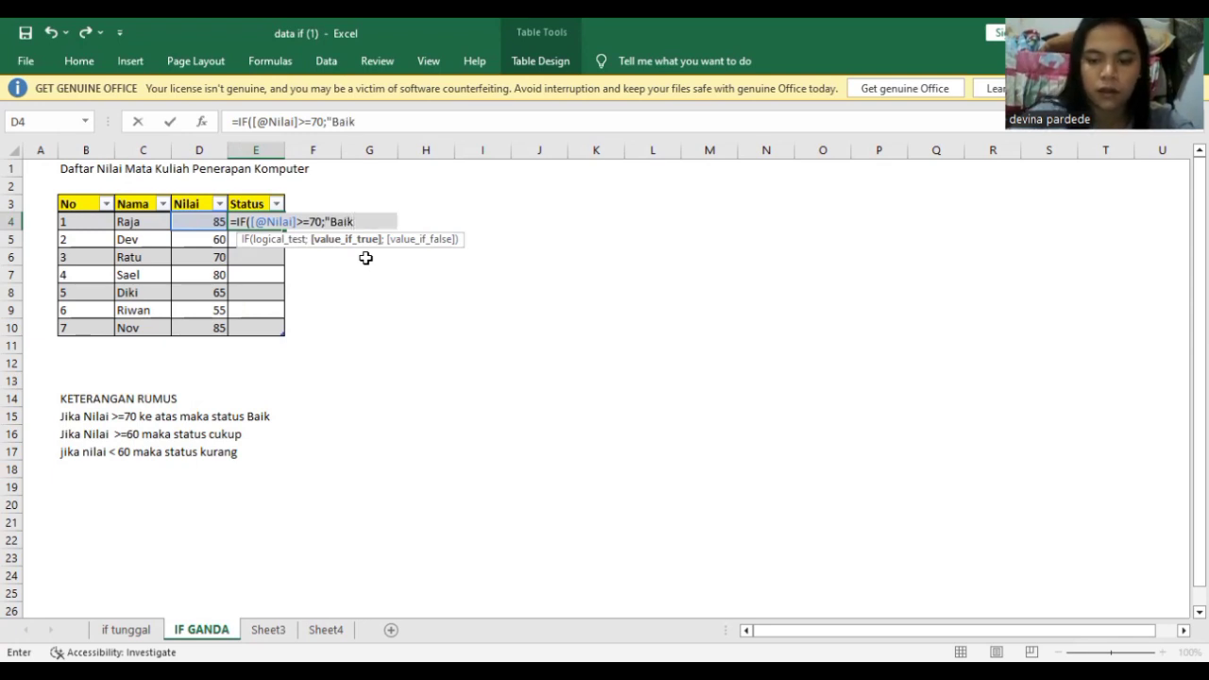
text(";)
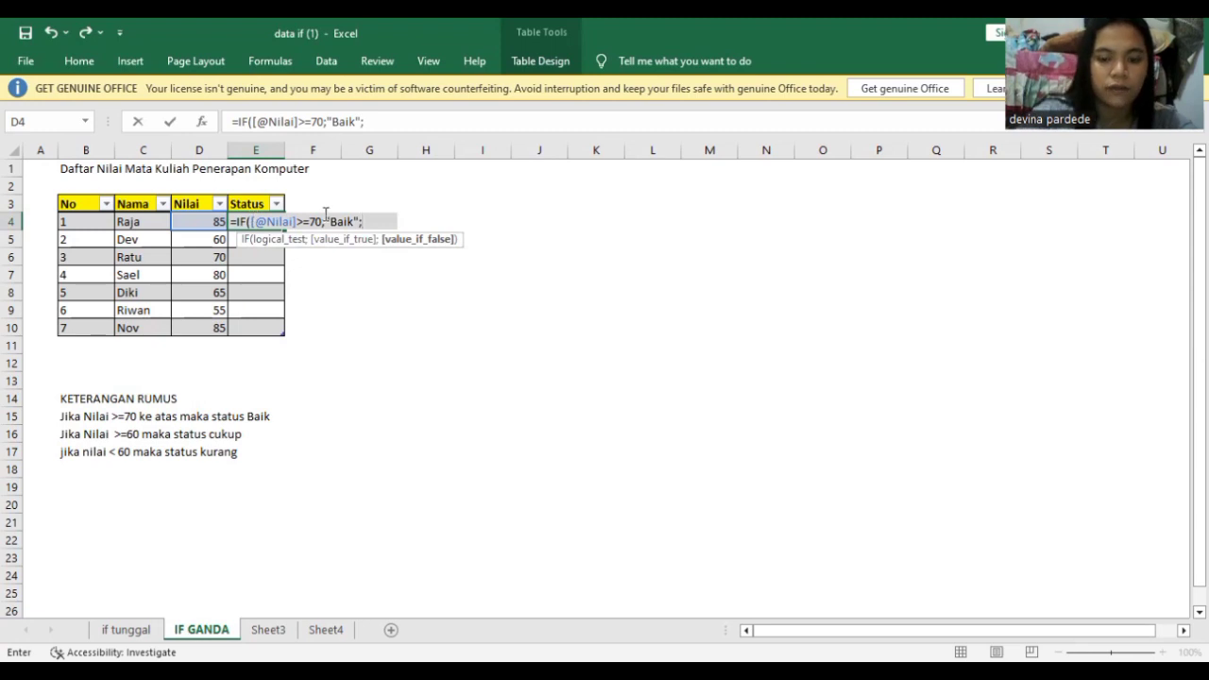
text(i)
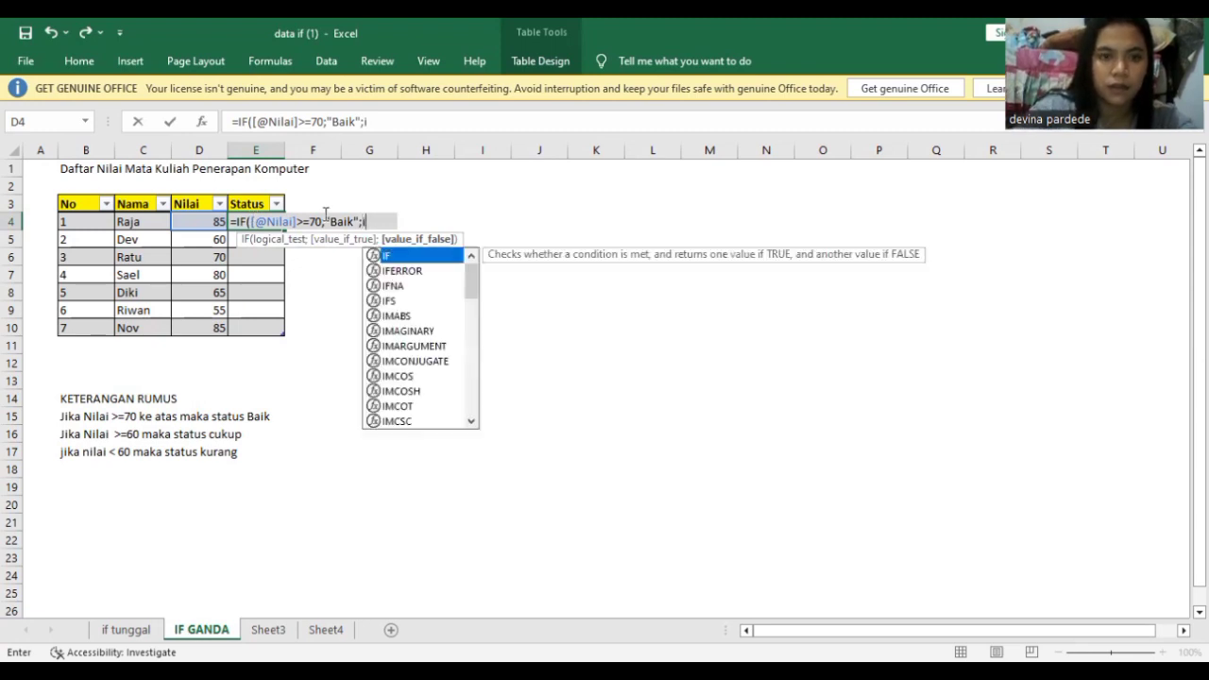
key(BackSpace)
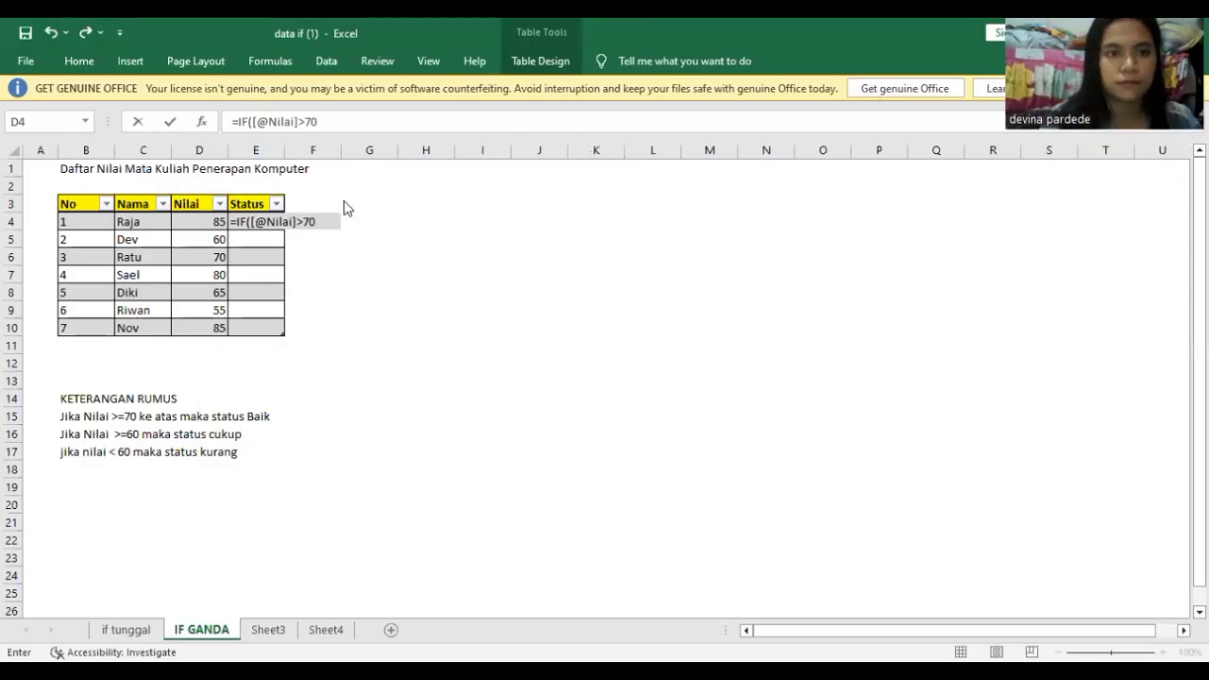
click(325, 221)
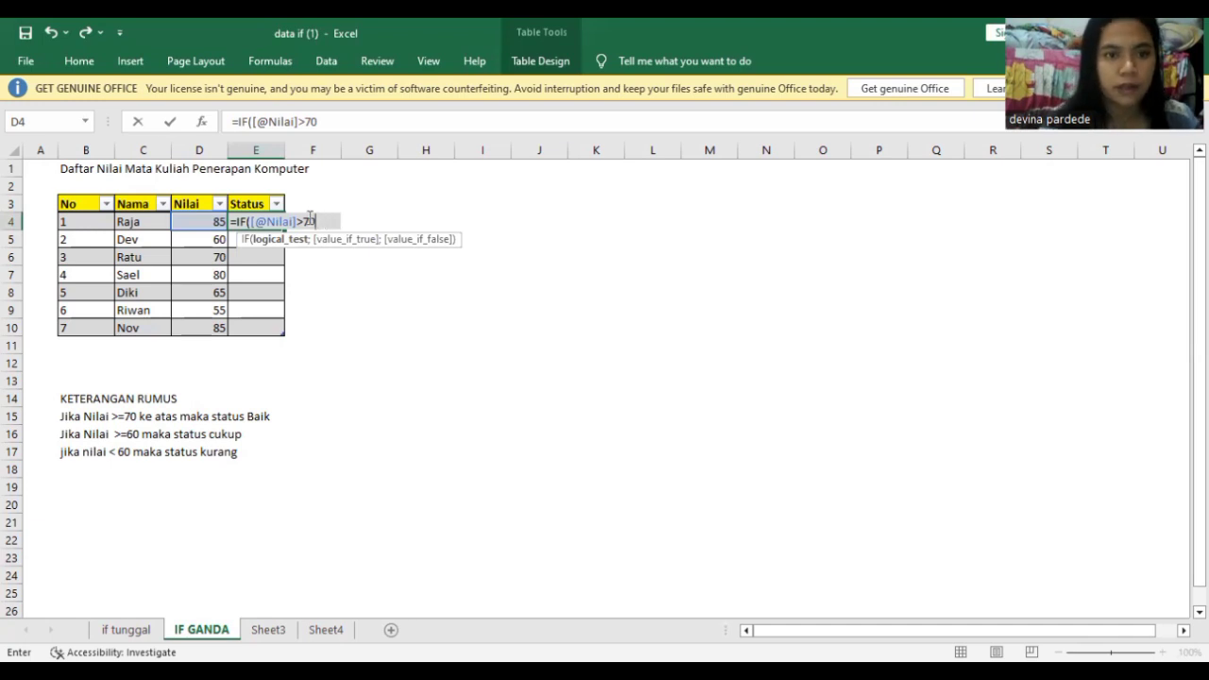
click(306, 221)
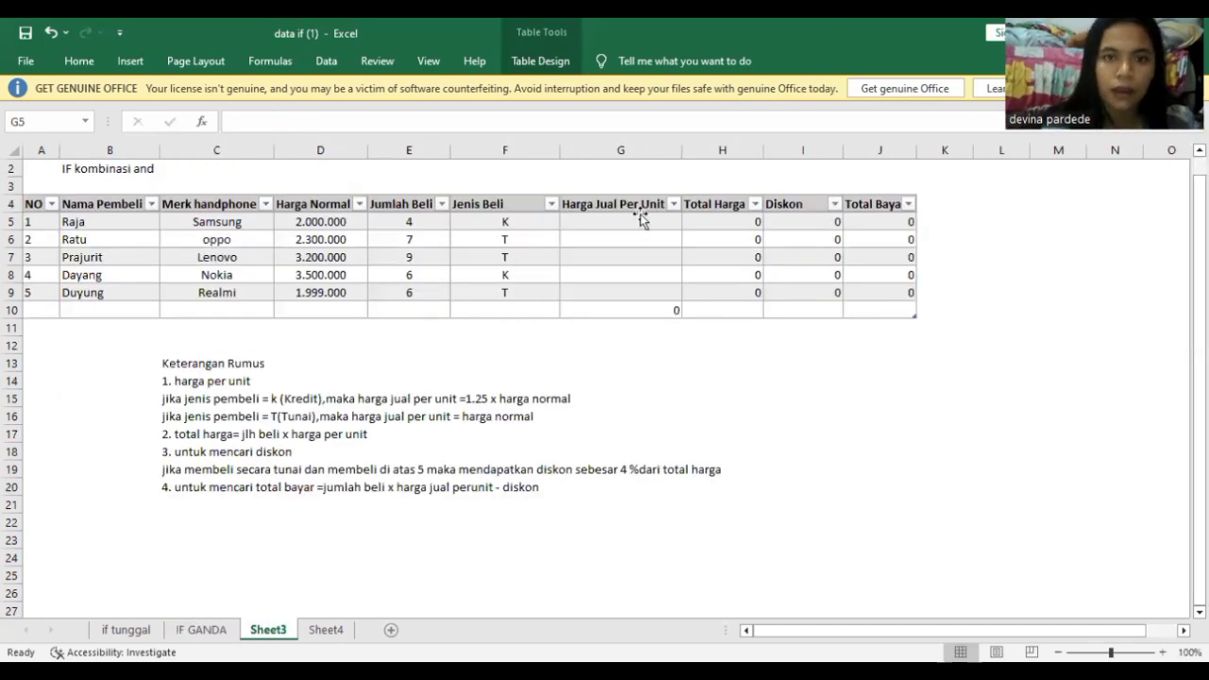
- Start an IF formula in G5 under Harga Jual Per Unit with the logical test [@[Jenis Beli]]="K"
click(640, 219)
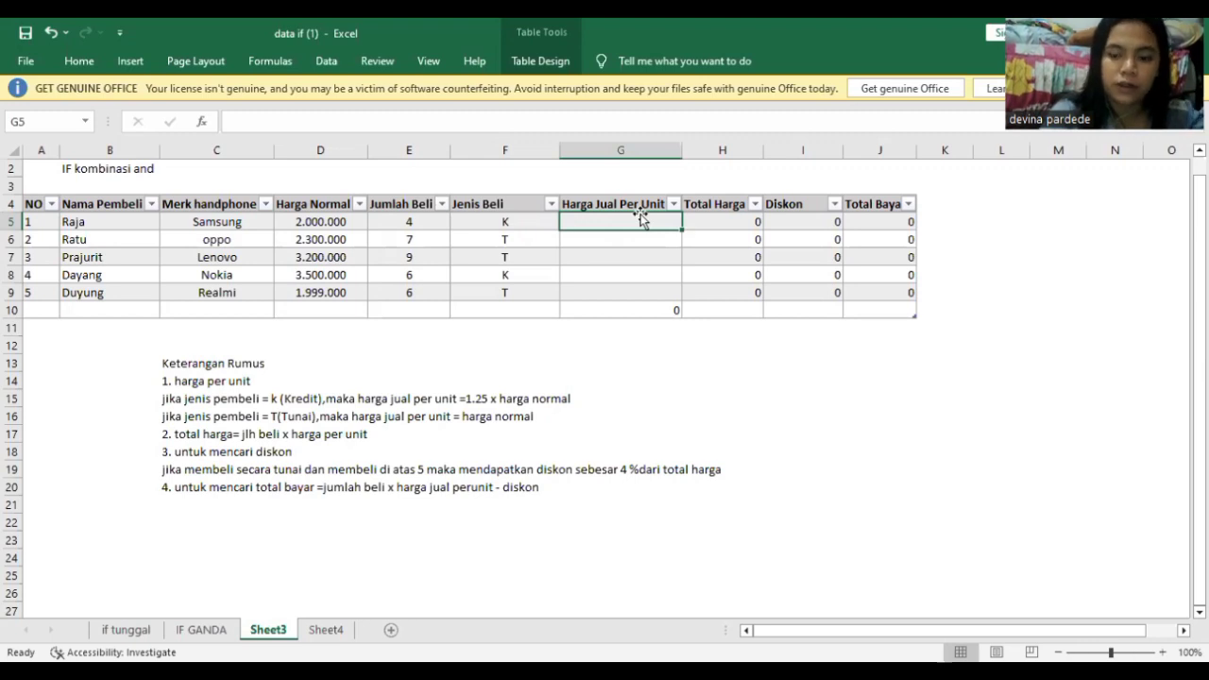
text(=i)
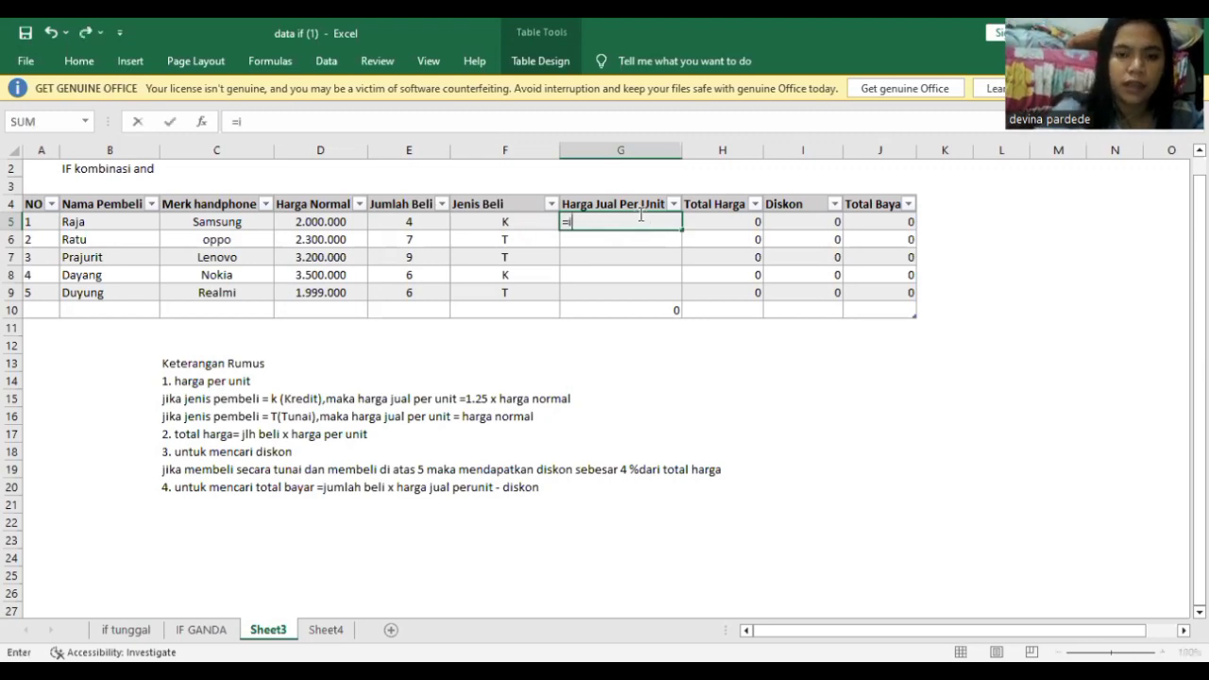
text(f)
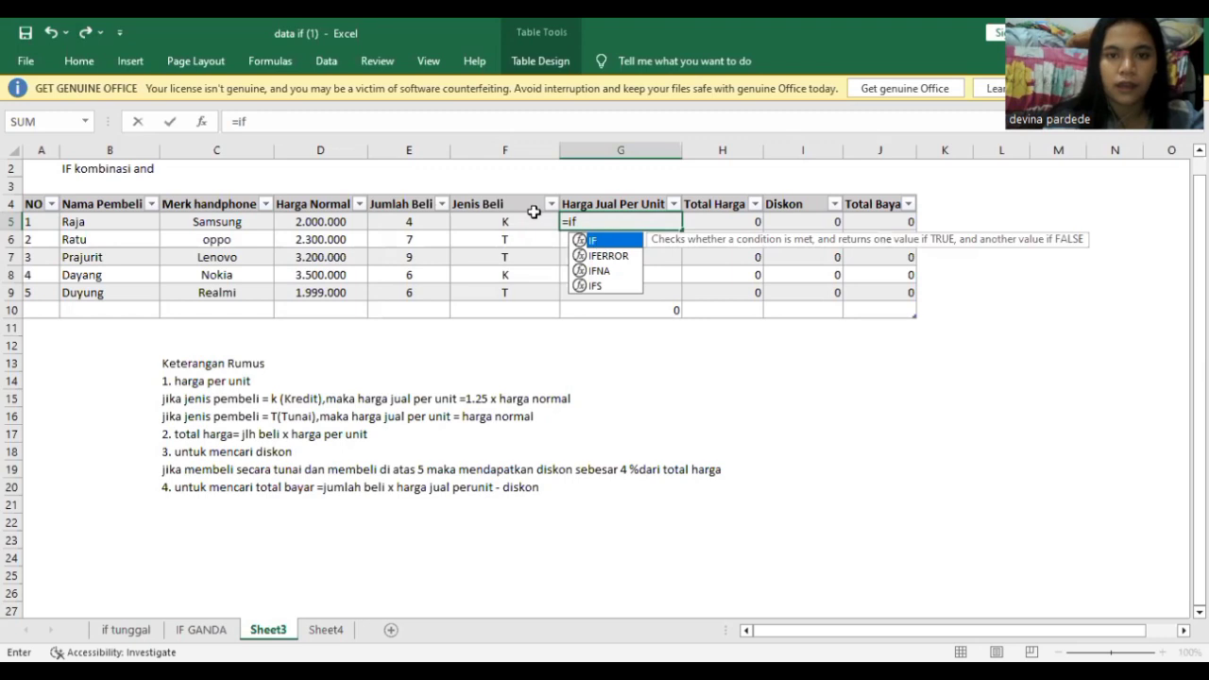
key(Tab)
click(500, 221)
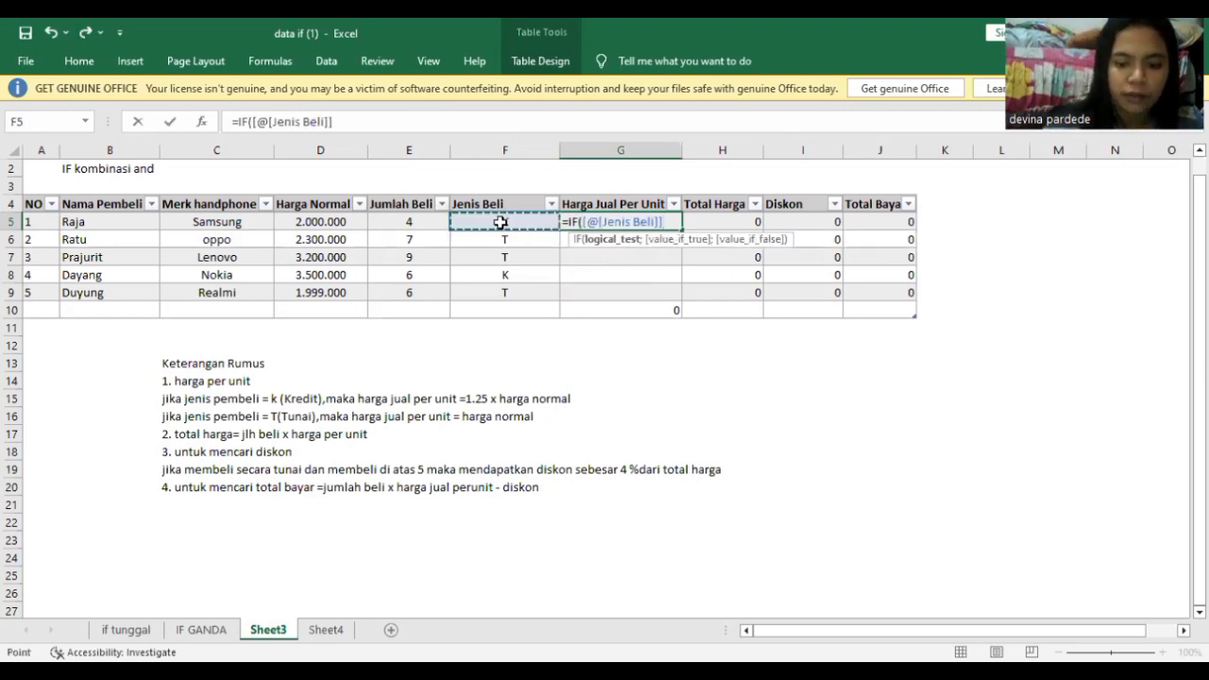
text(+)
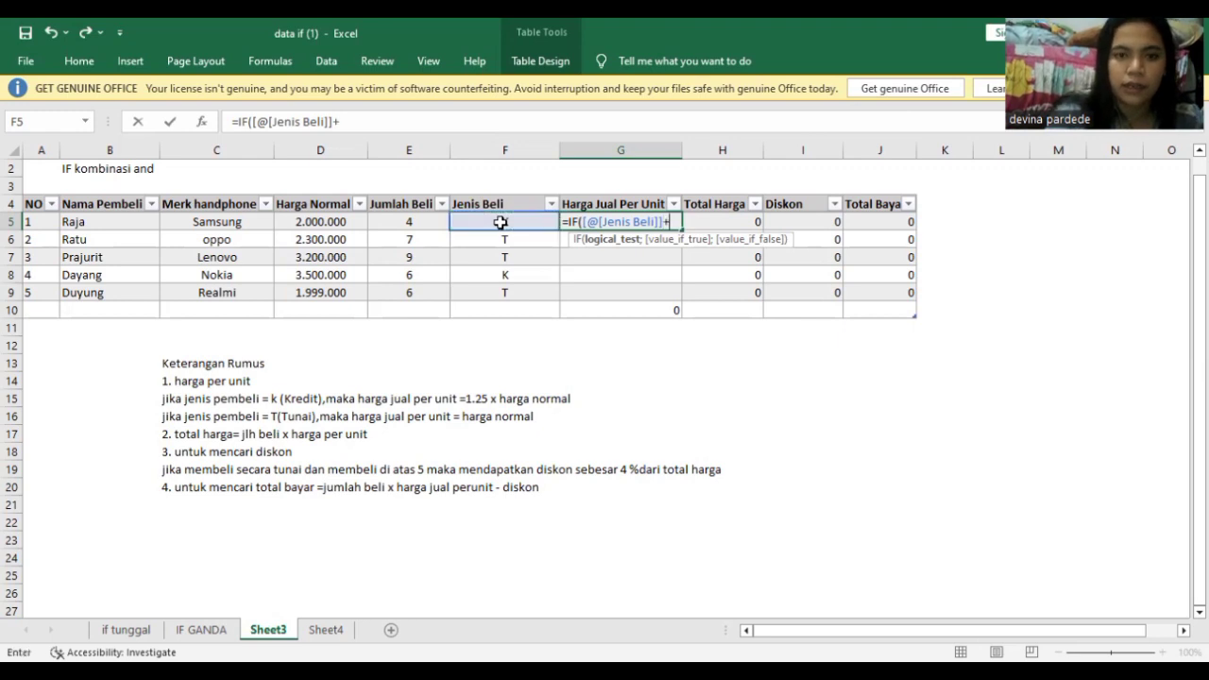
key(BackSpace)
text(=)
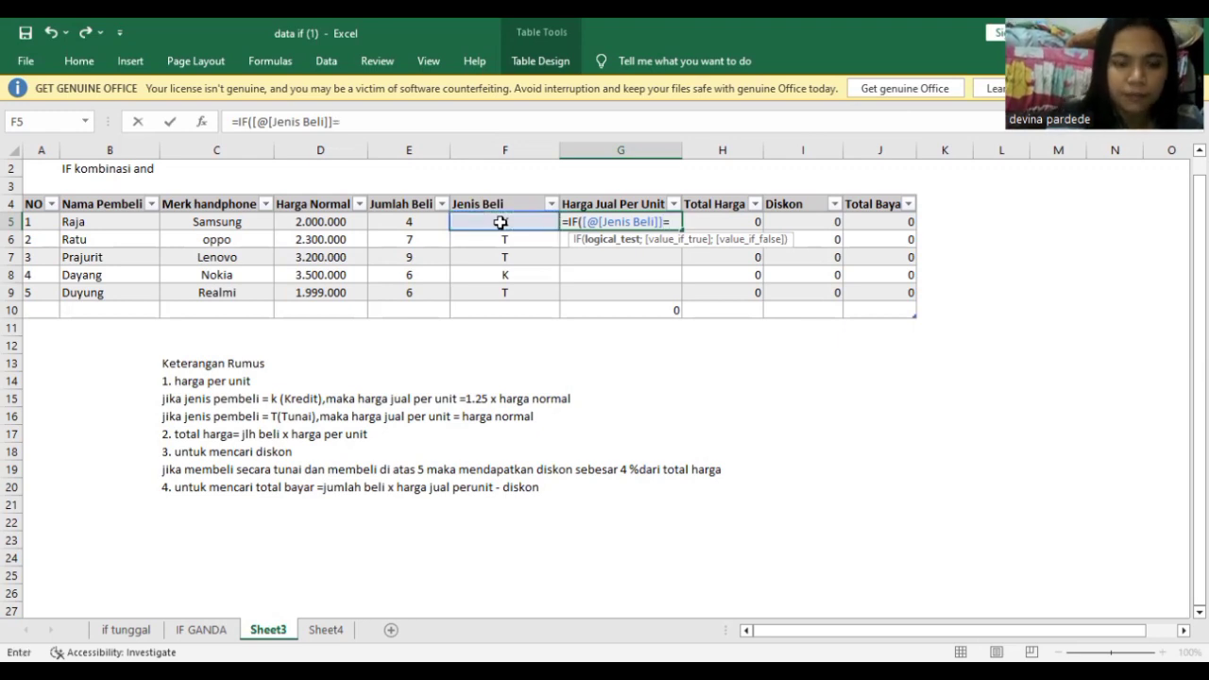
text(")
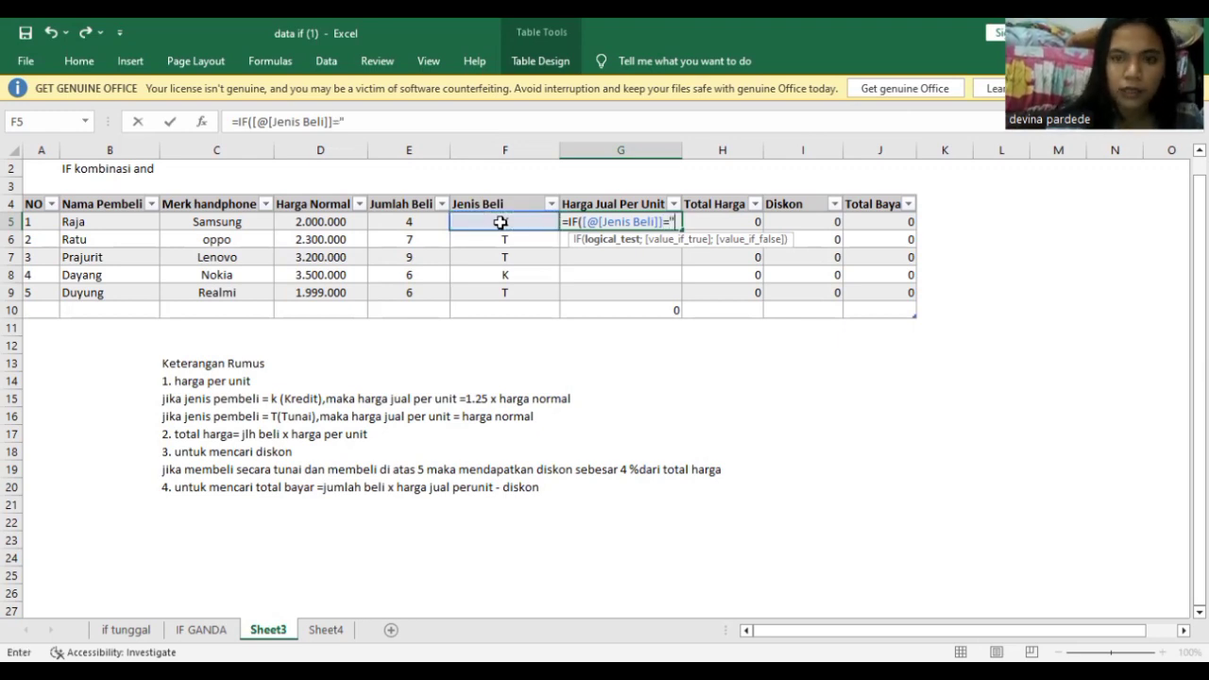
text(K)
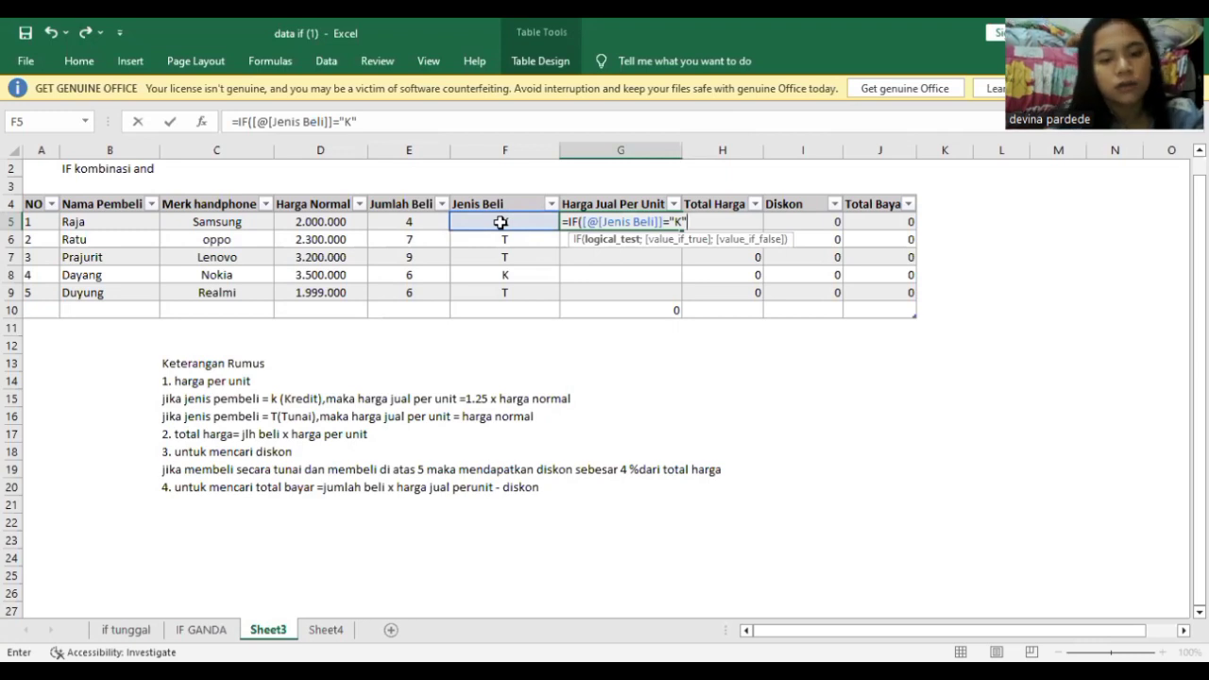
text(";)
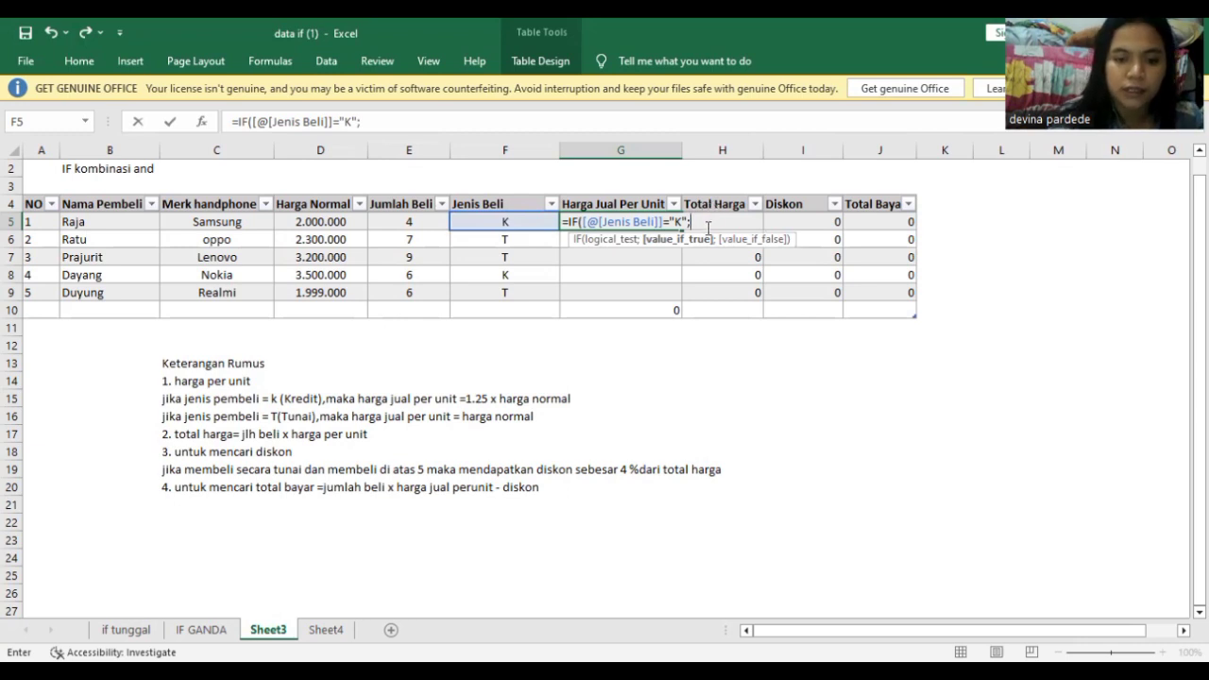
- Complete the G5 formula with 1,25*[@[Harga Normal]] as the value if true and [@[Harga Normal]] as the value if false
text(1)
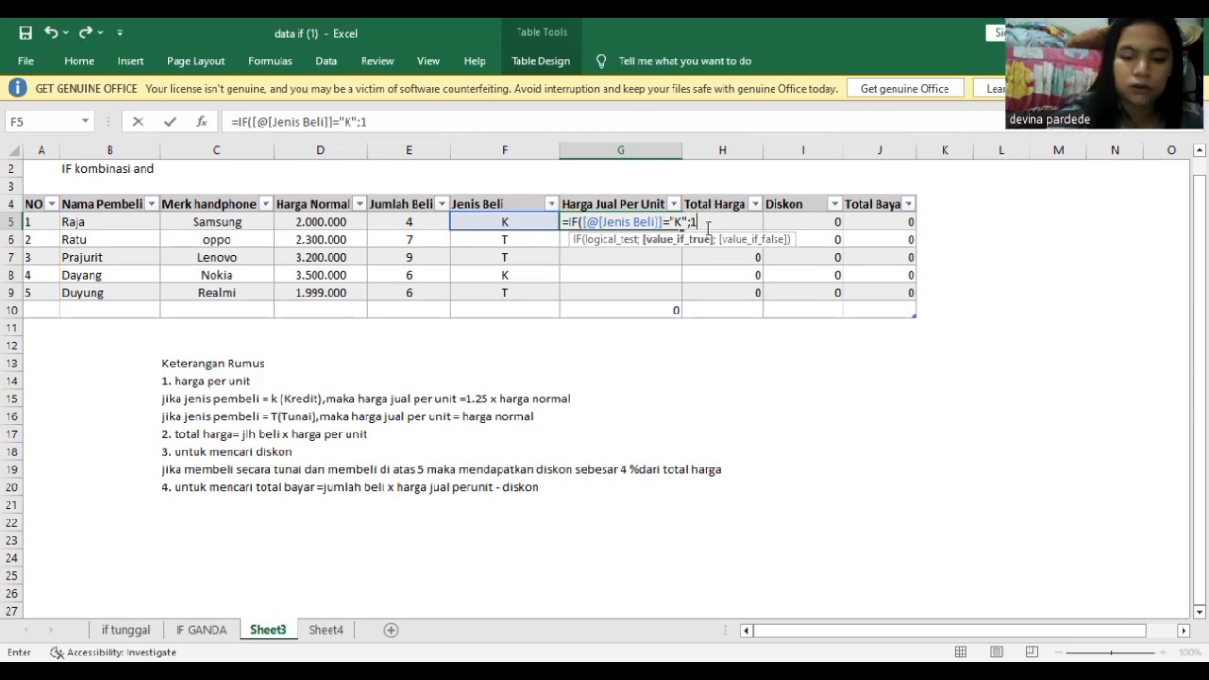
text(,25)
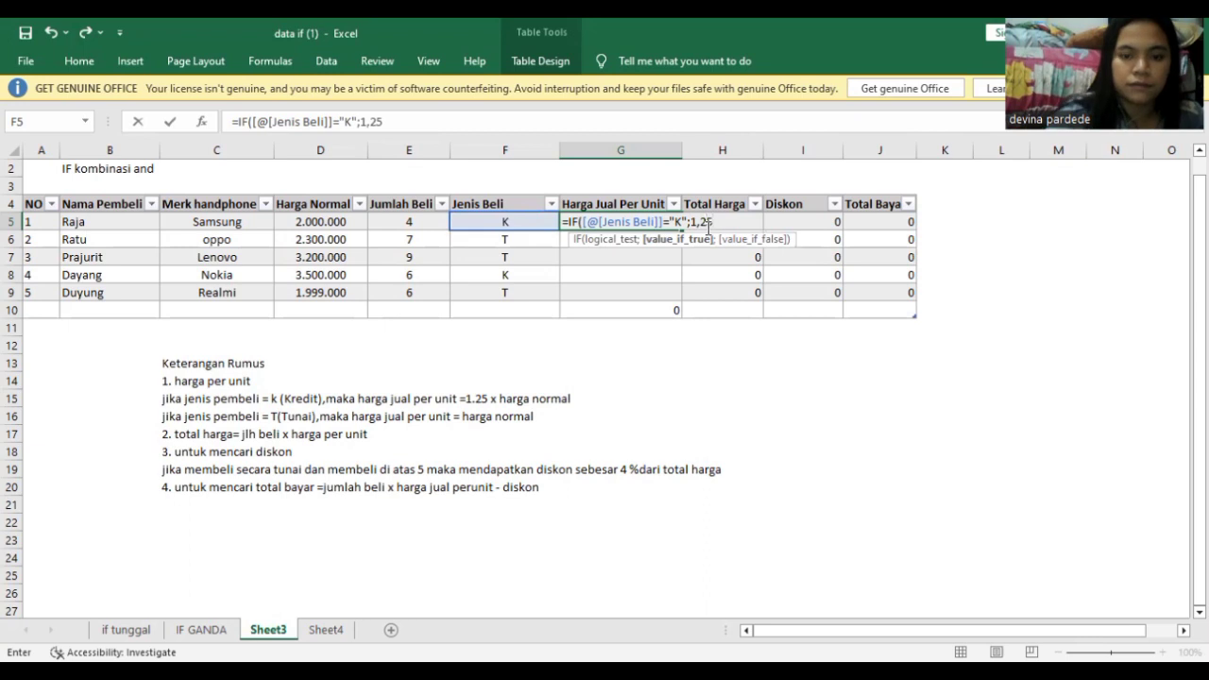
text(*)
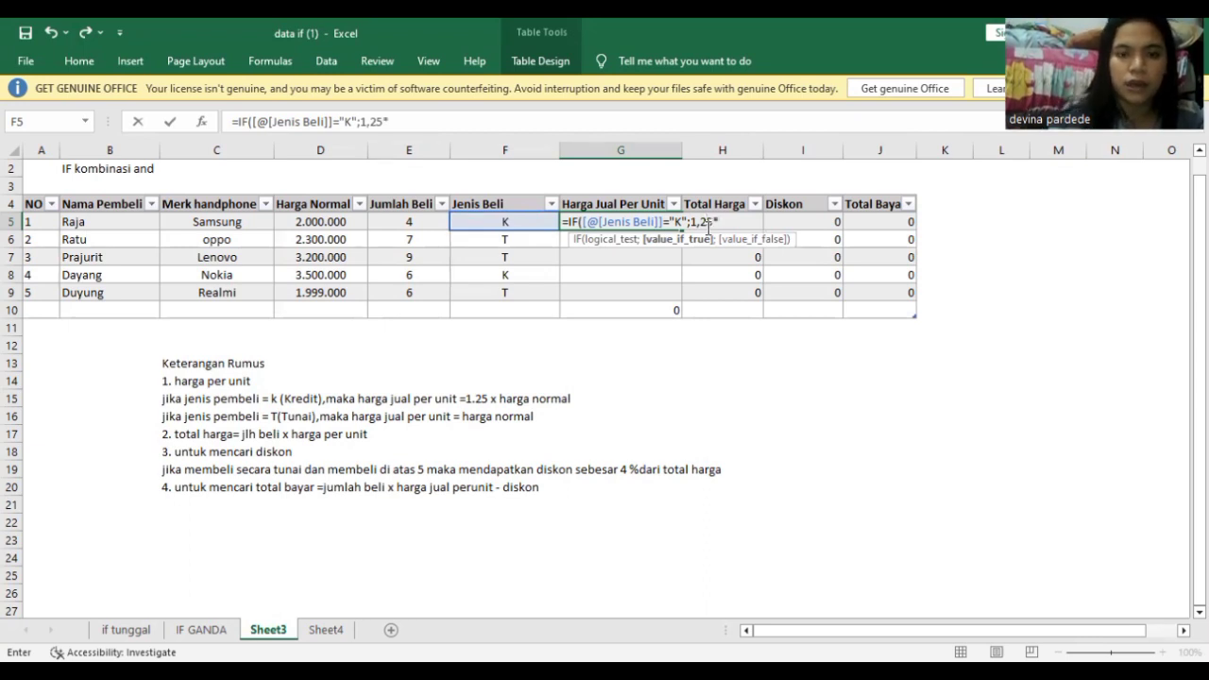
click(356, 222)
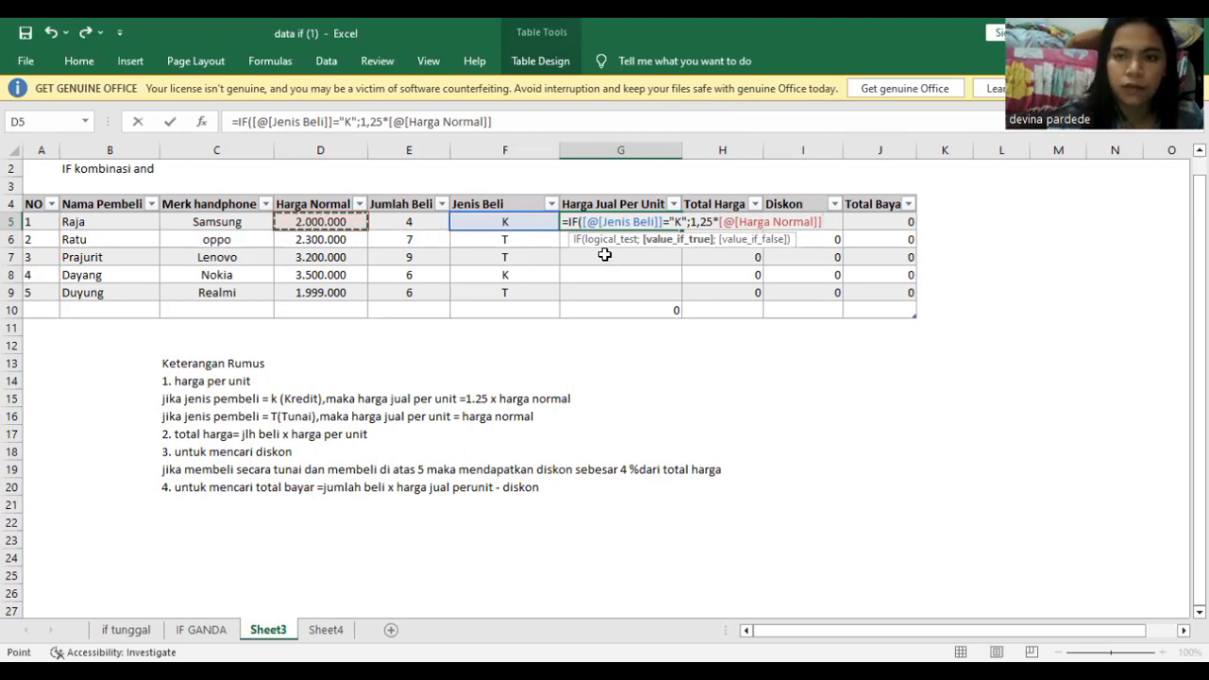
text(;)
click(353, 221)
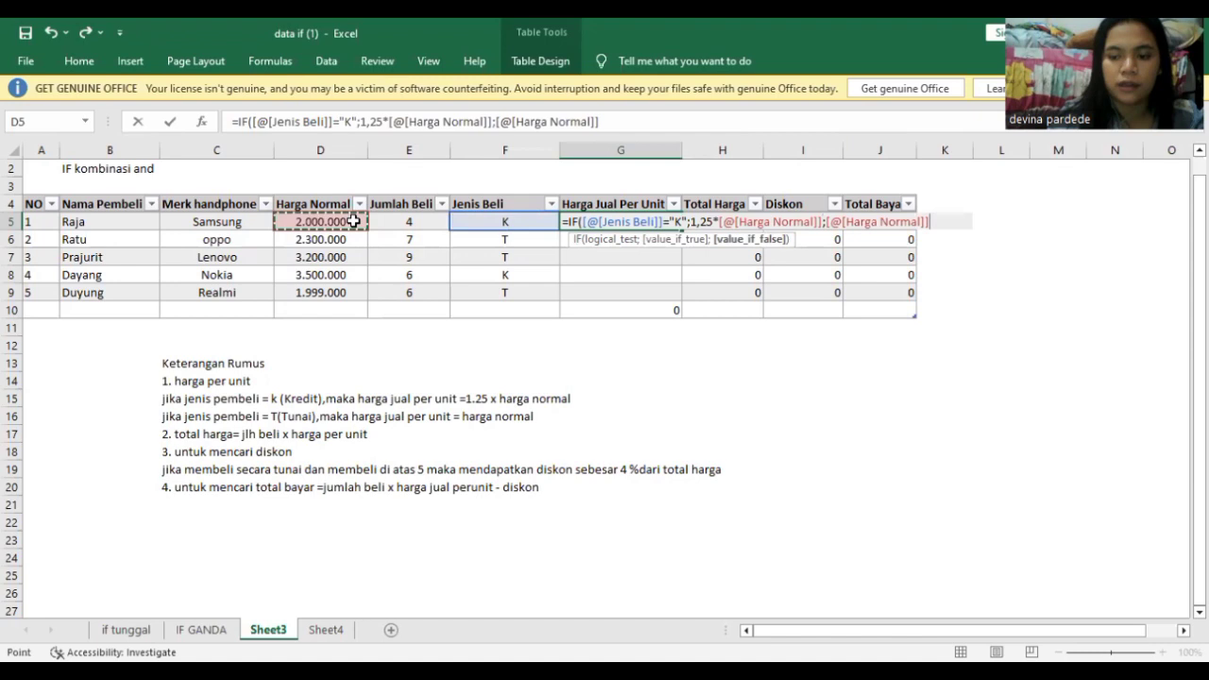
key(Return)
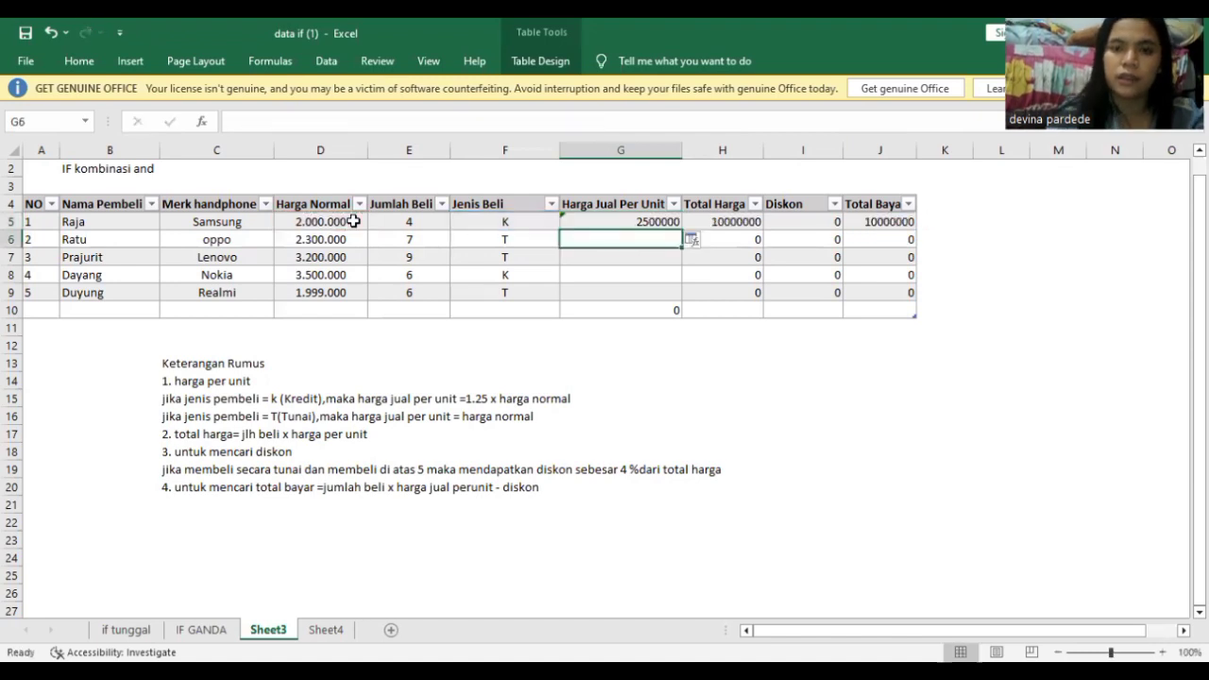
- Fill the G5 formula down the Harga Jual Per Unit column through G9
click(617, 219)
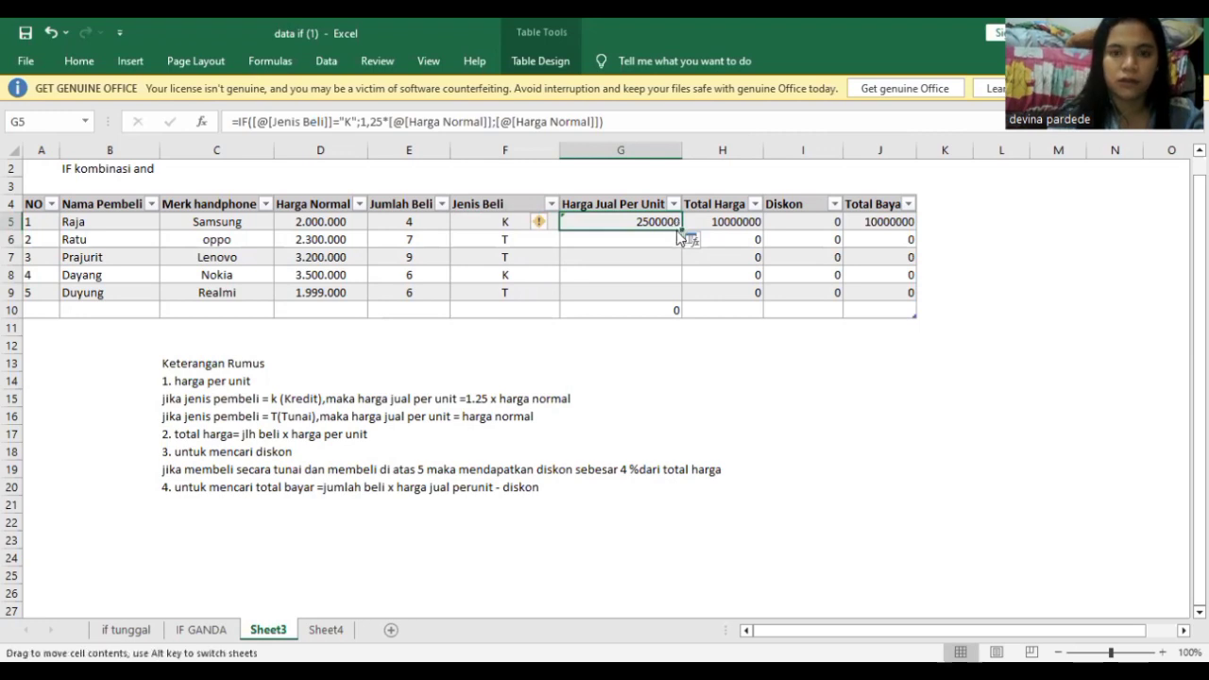
drag(680, 284, 682, 287)
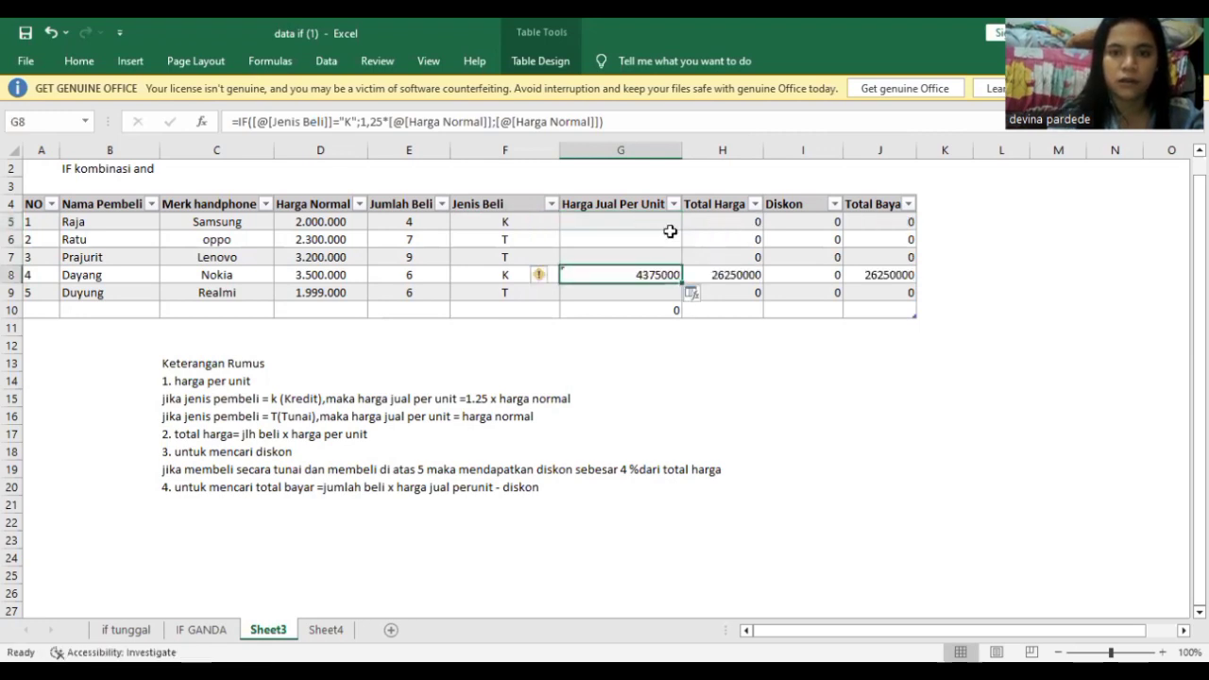
click(52, 32)
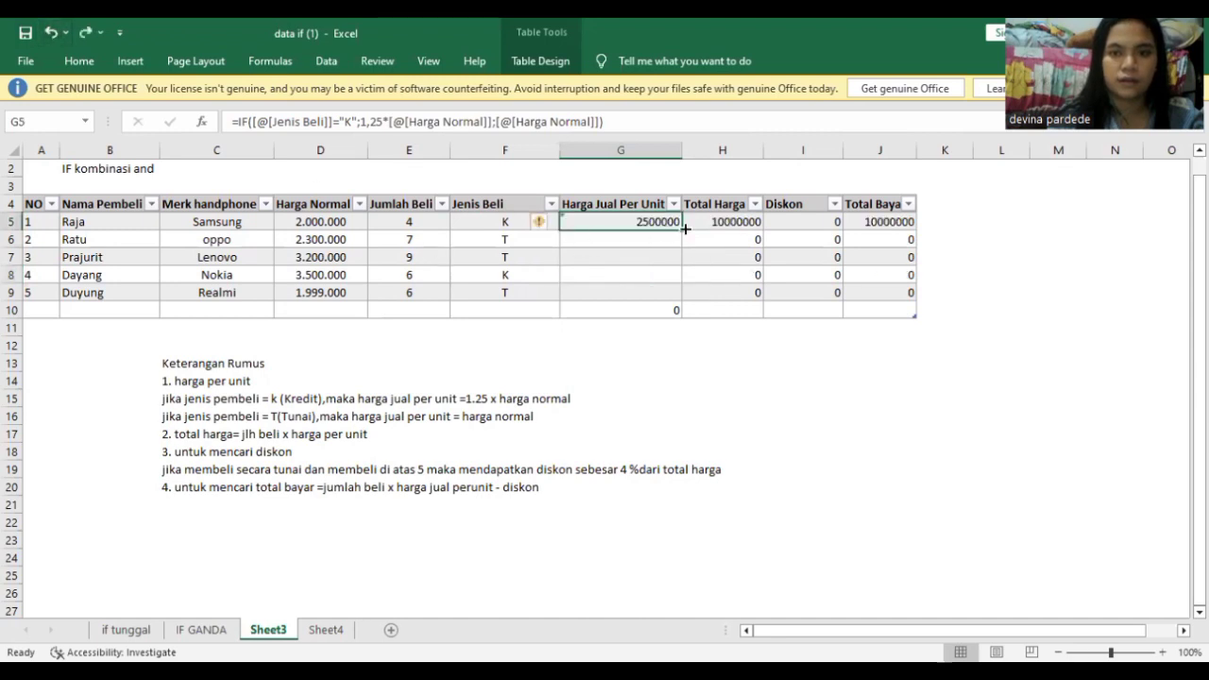
drag(681, 229, 670, 296)
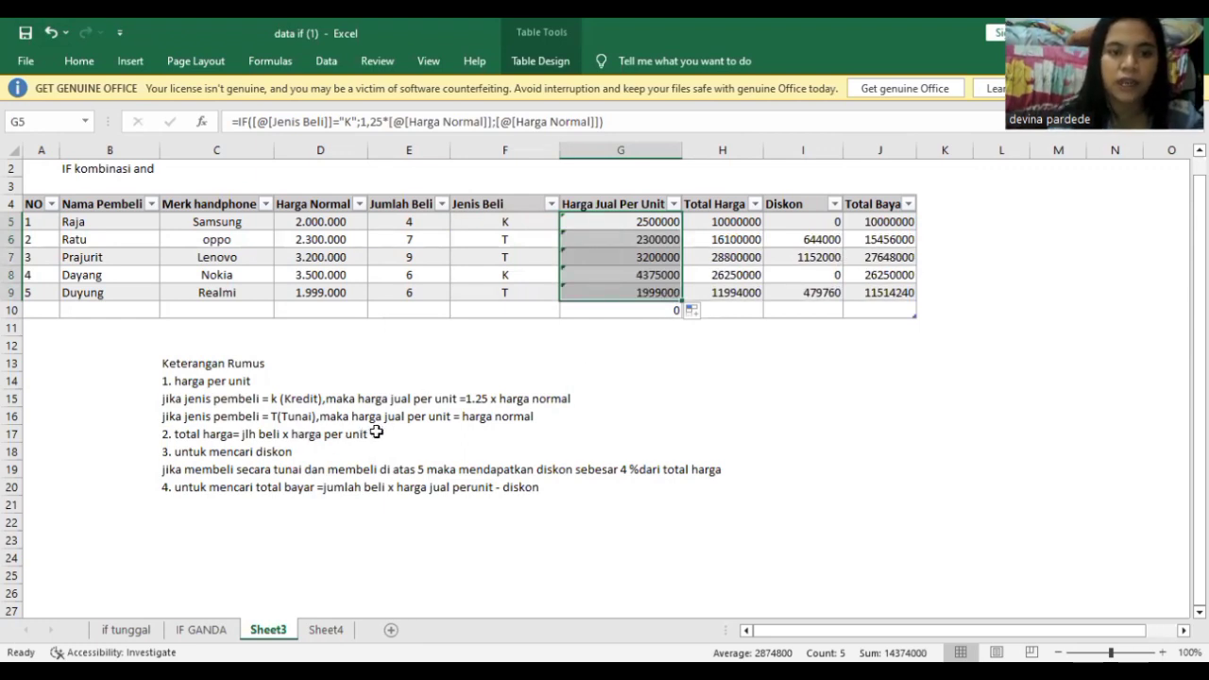
- Replace the H5 formula under Total Harga with =[@[Jumlah Beli]]*[@[Harga Jual Per Unit]]
click(724, 221)
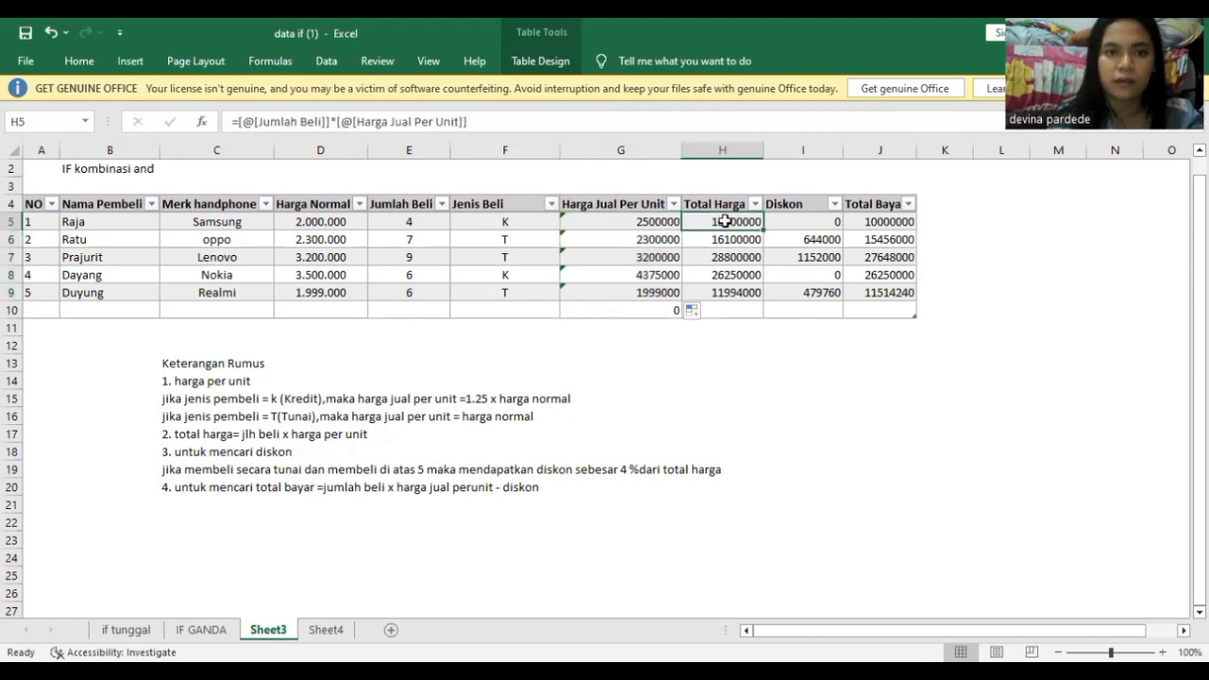
double_click(725, 221)
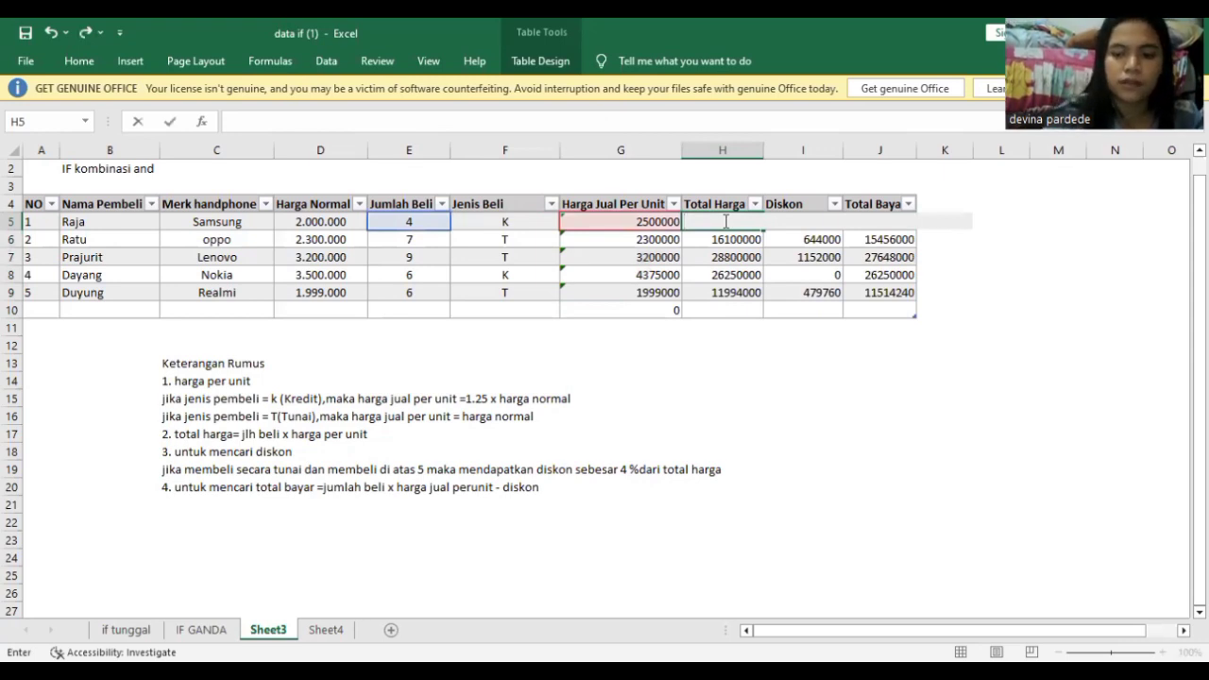
text(=)
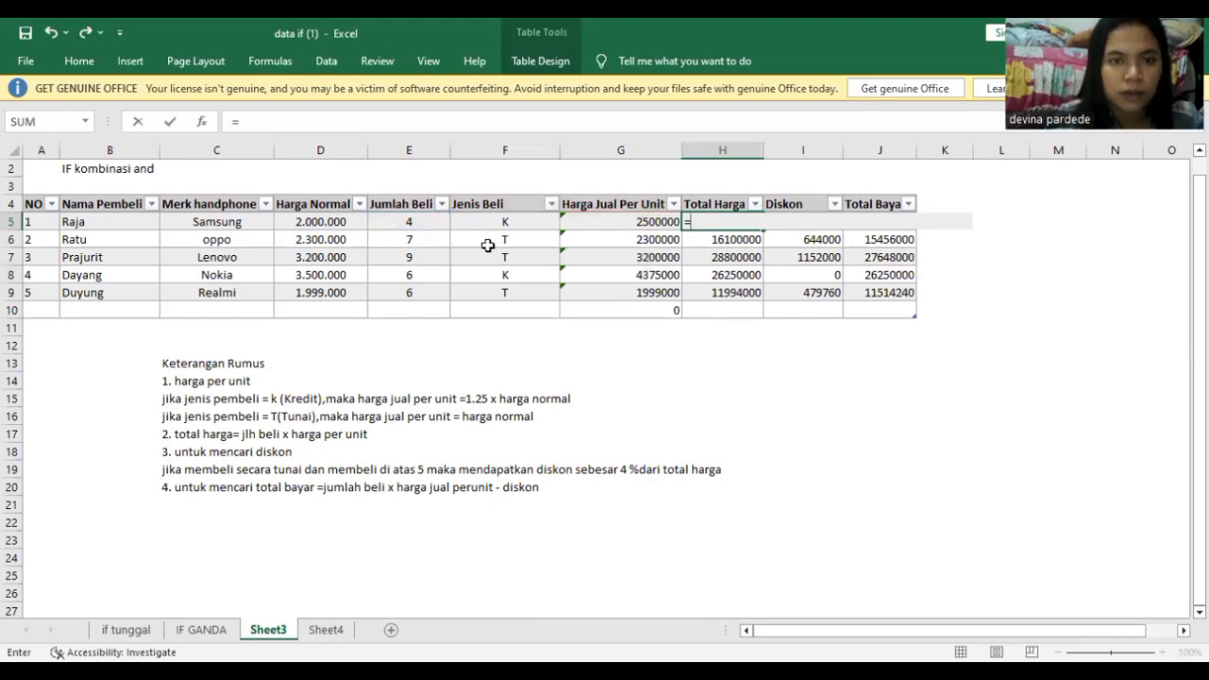
click(426, 223)
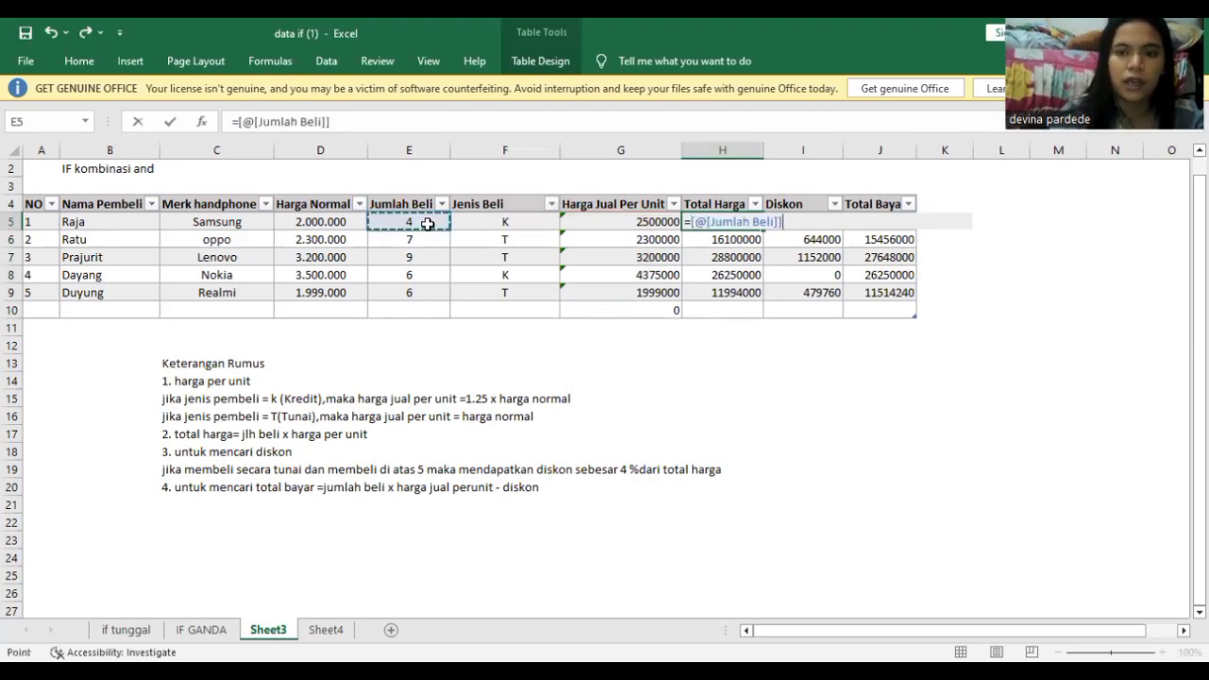
text(*)
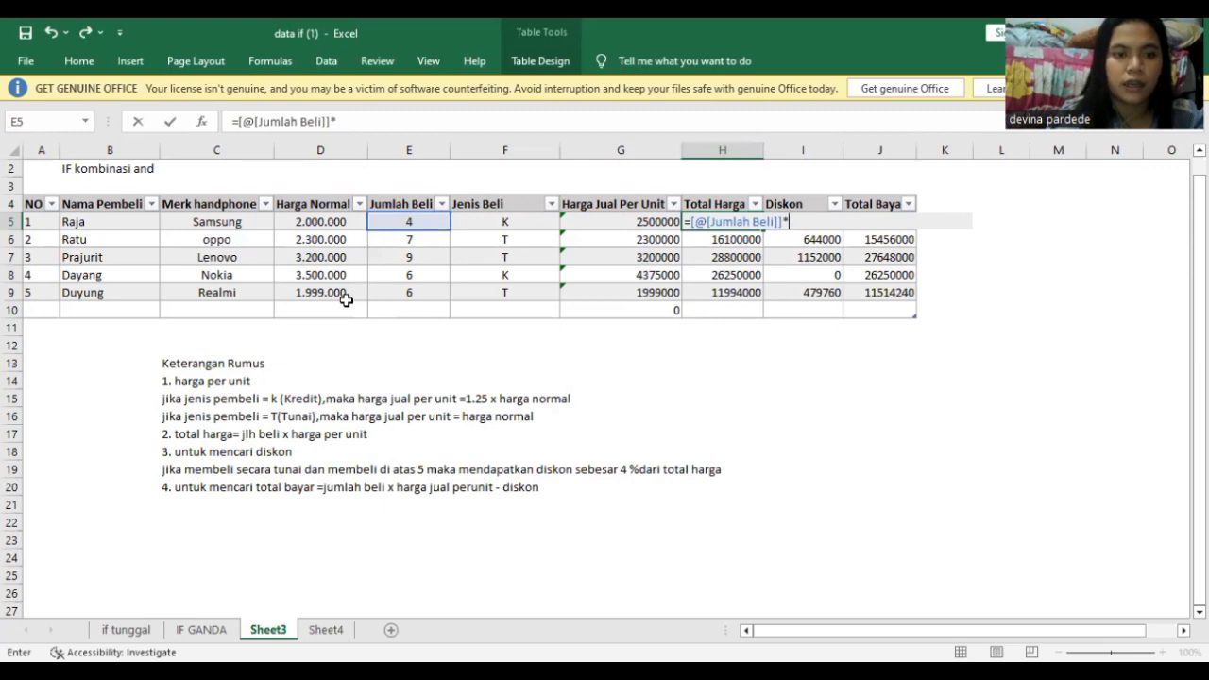
click(603, 221)
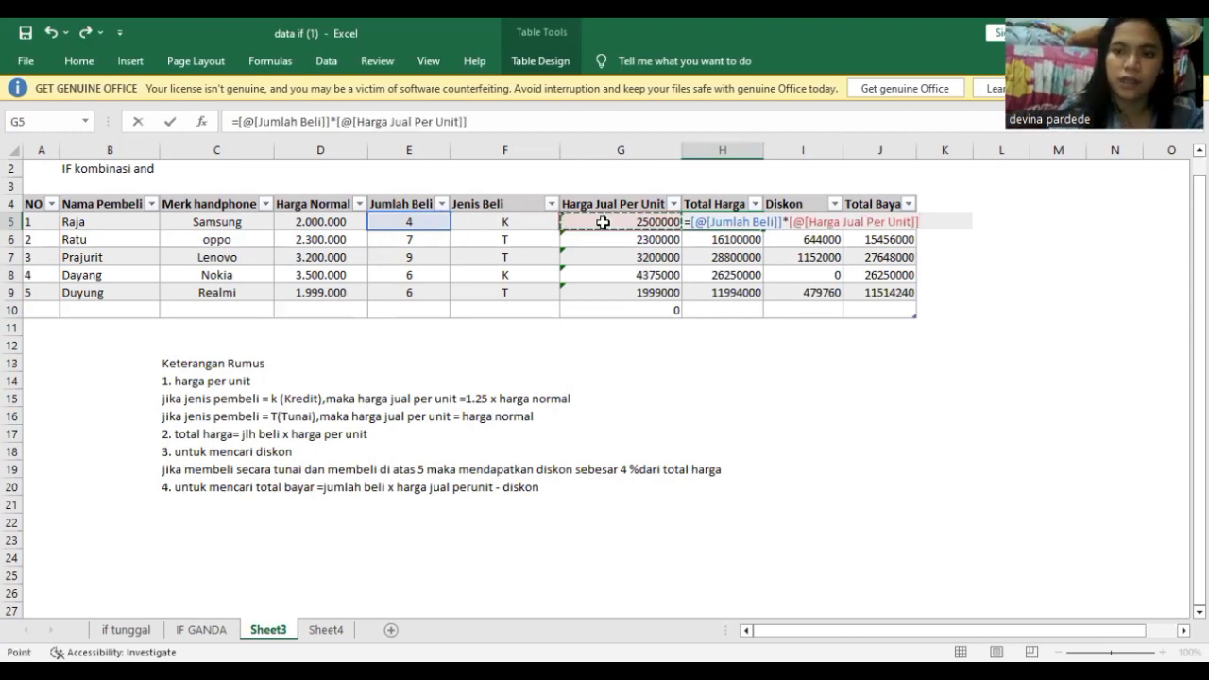
key(Return)
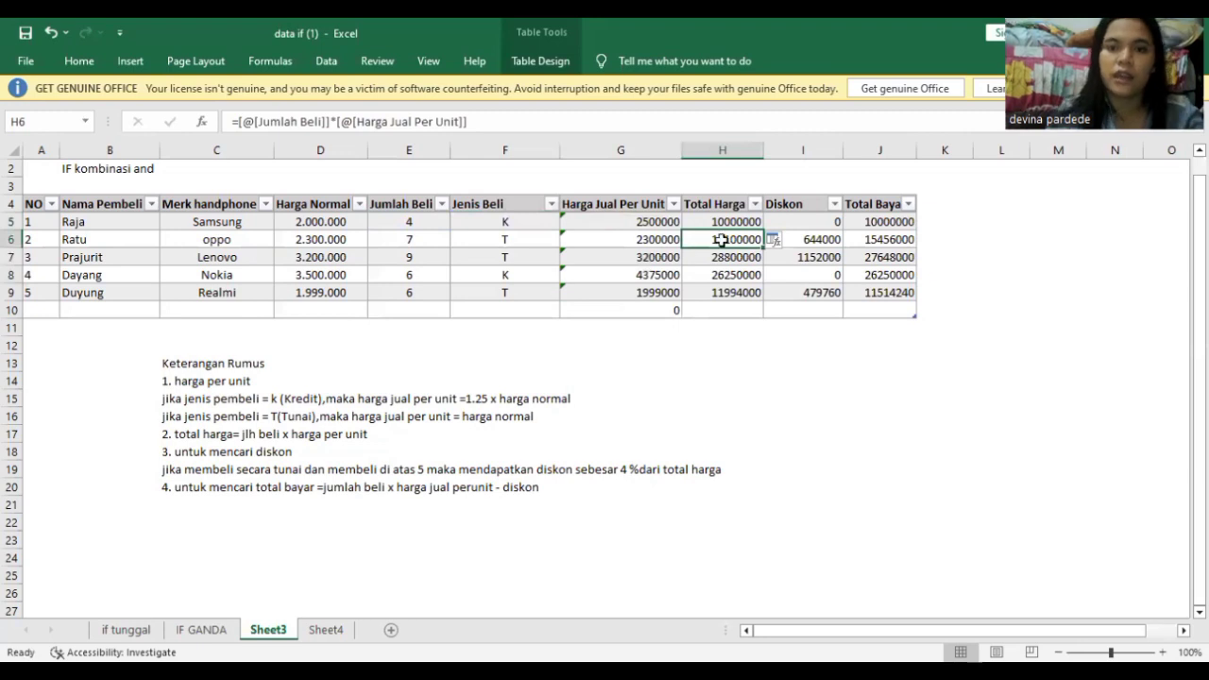